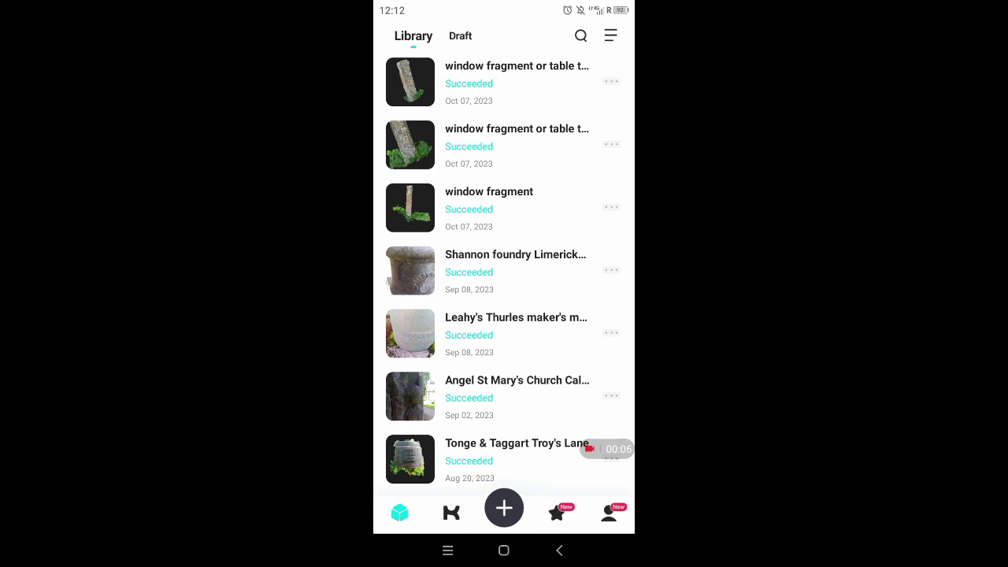
# Start a new photo scan, capture 52 photos of the milestone and proceed to the scan's details
pyautogui.click(504, 508)
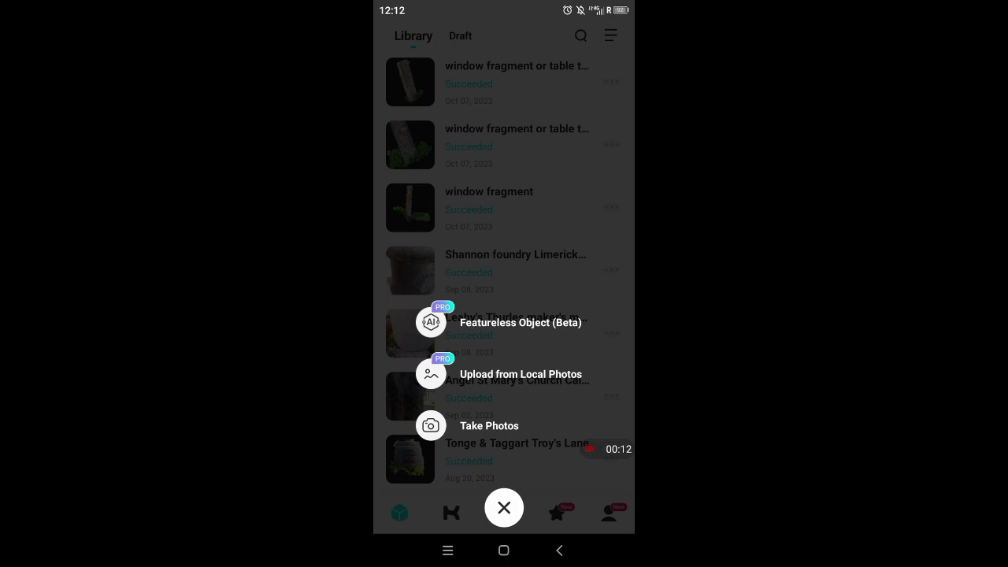
pyautogui.click(431, 426)
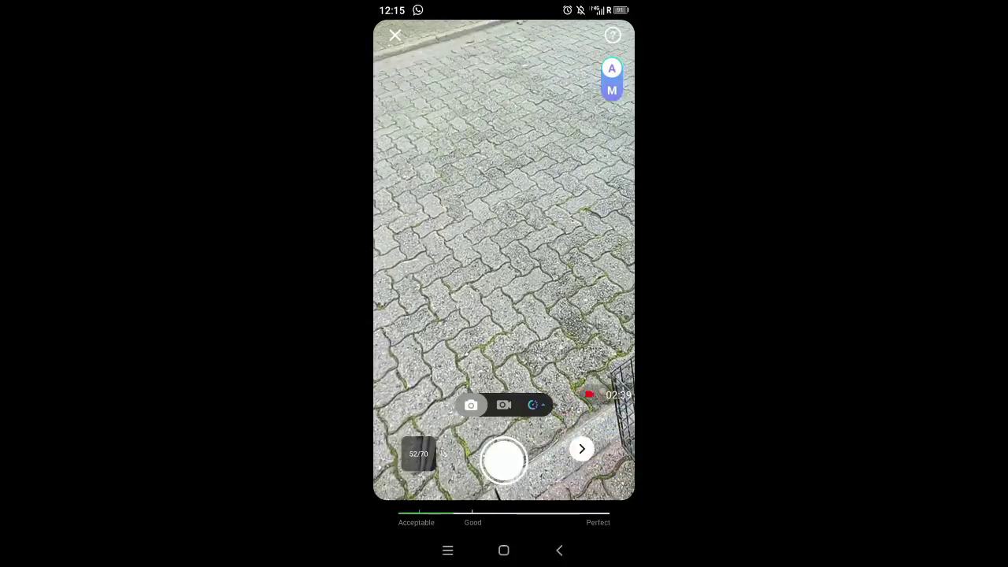
pyautogui.click(582, 449)
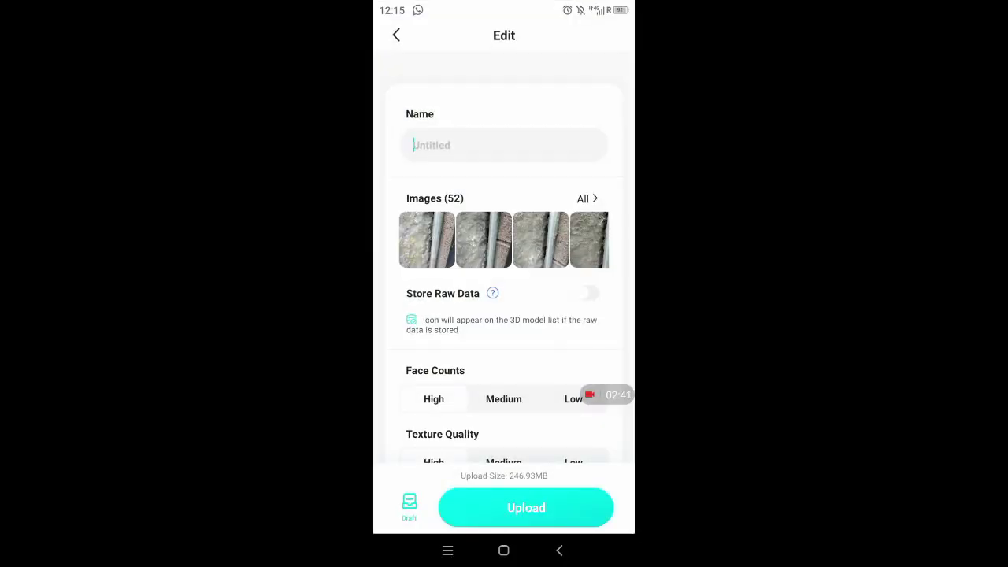
# Name the scan Milestone 57 Maudlin Street and upload its photos for processing
pyautogui.write('Milestone')
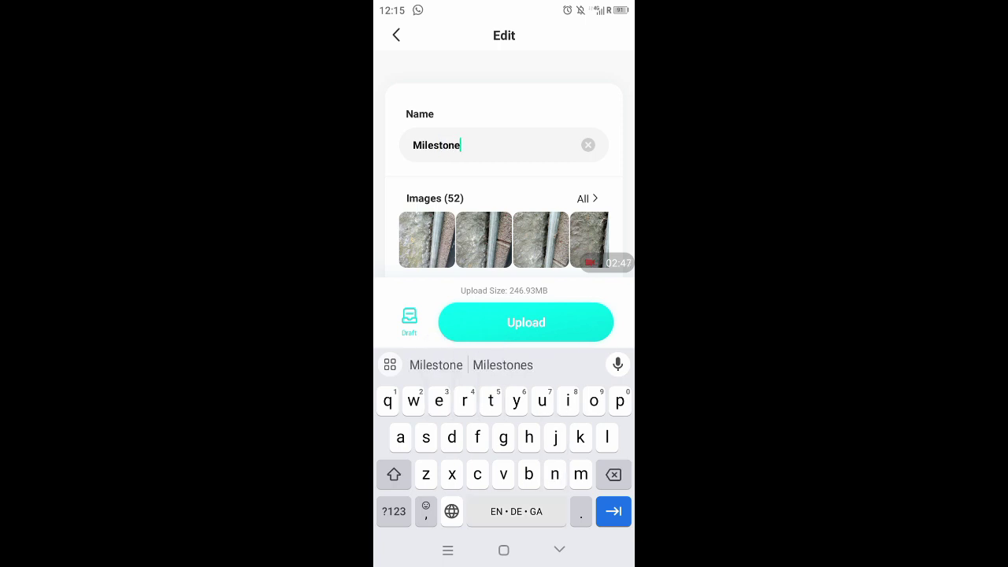
pyautogui.write(' 57 ')
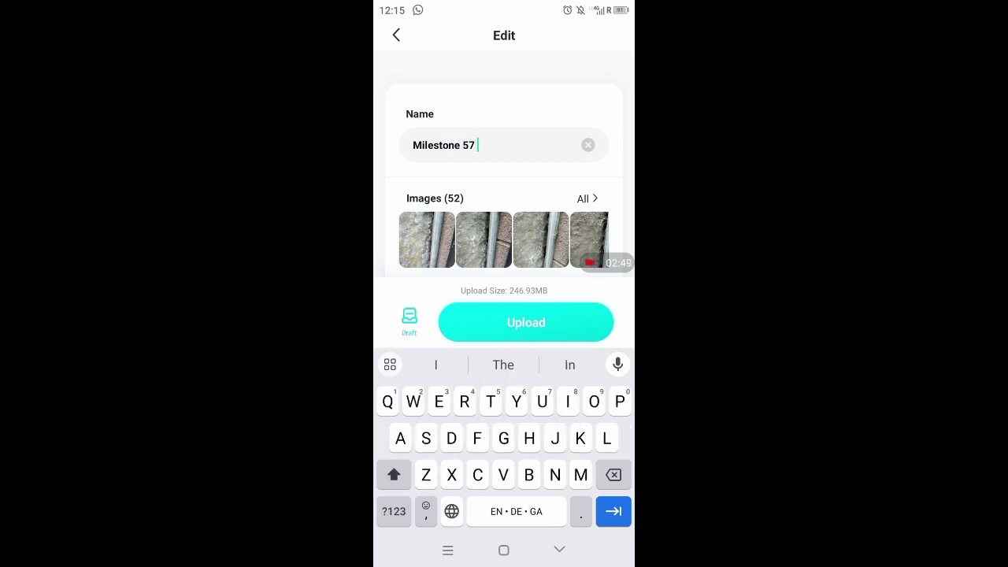
pyautogui.write('Maudlin S')
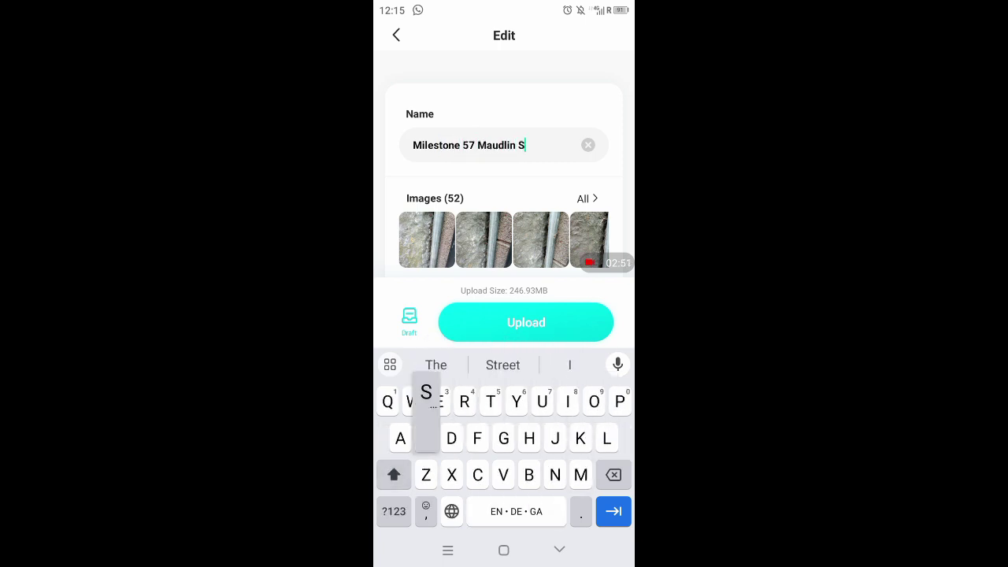
pyautogui.write('treet')
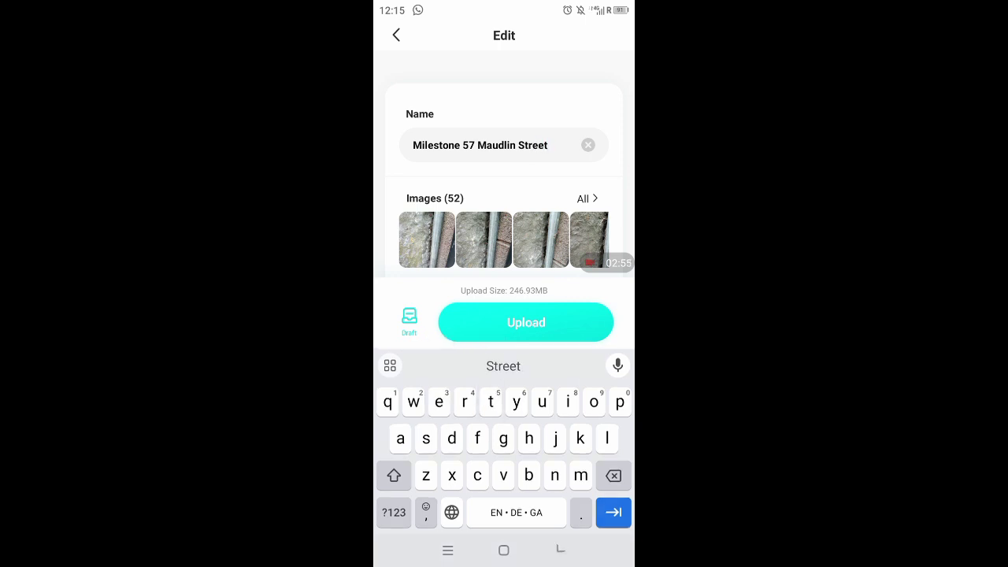
pyautogui.press('Return')
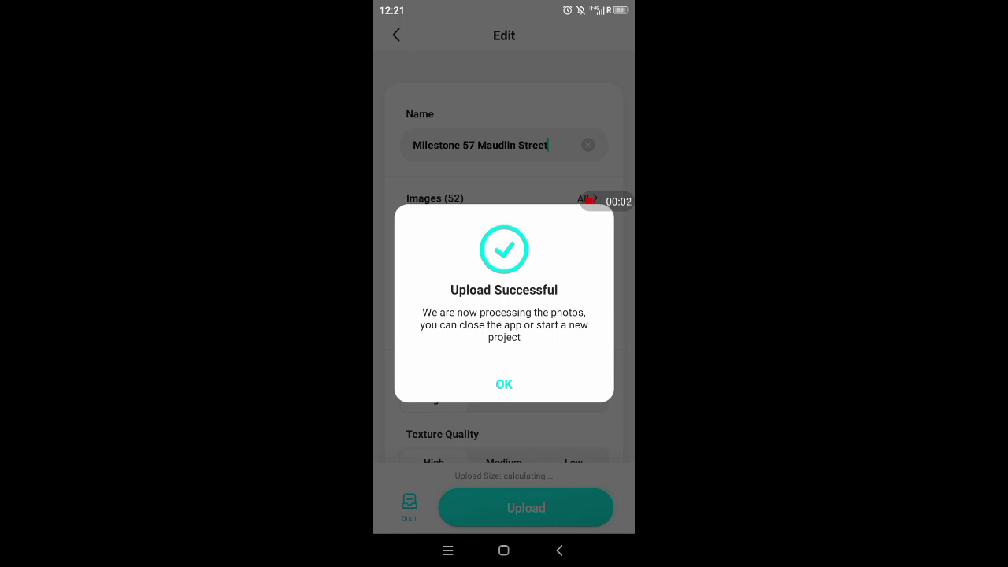
pyautogui.click(504, 383)
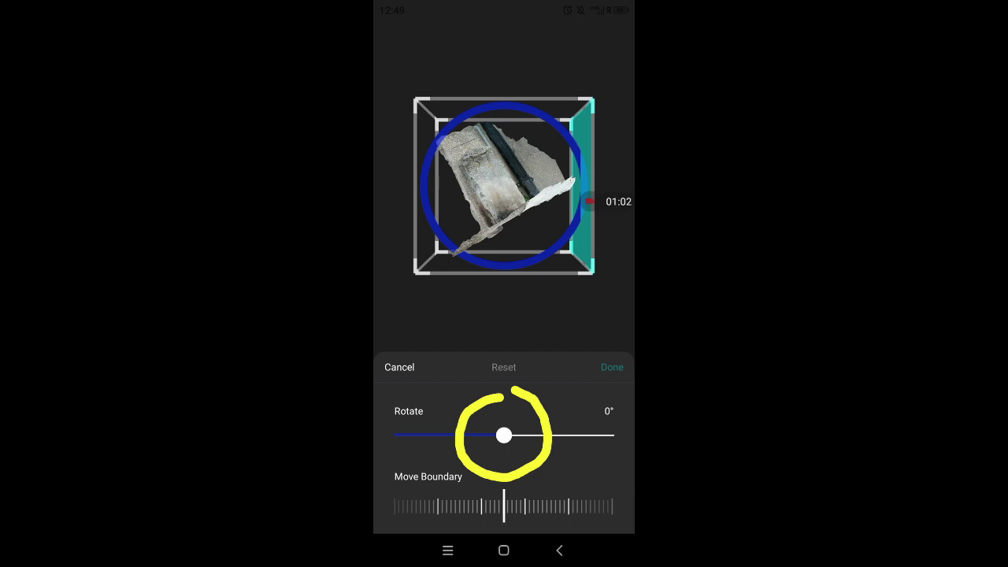
# Straighten the milestone model inside the crop box using the axis rotations, setting the blue-axis rotation to -32°
pyautogui.moveTo(504, 435)
pyautogui.mouseDown()
pyautogui.moveTo(527, 434)
pyautogui.moveTo(486, 435)
pyautogui.mouseUp()
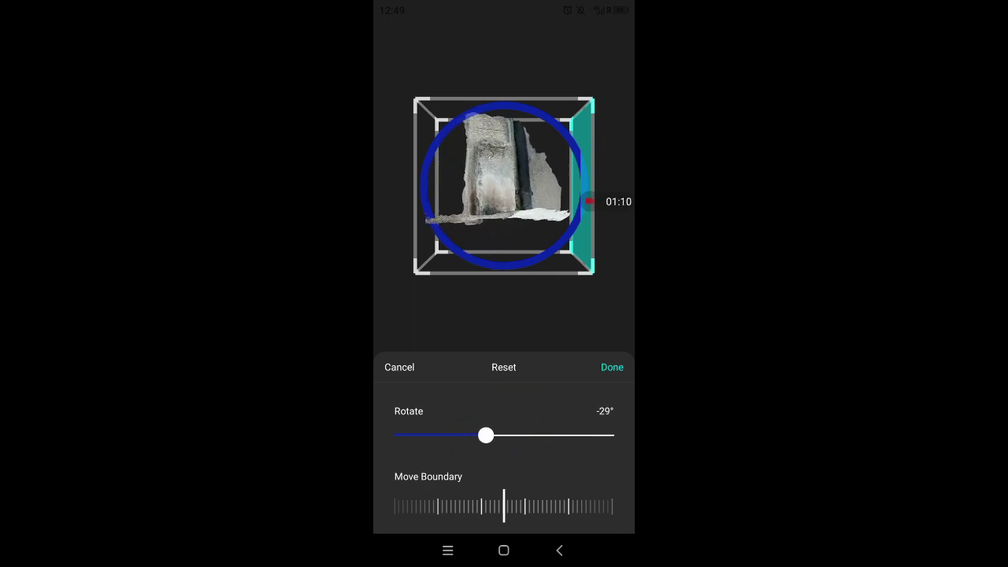
pyautogui.moveTo(551, 189); pyautogui.dragTo(453, 177)
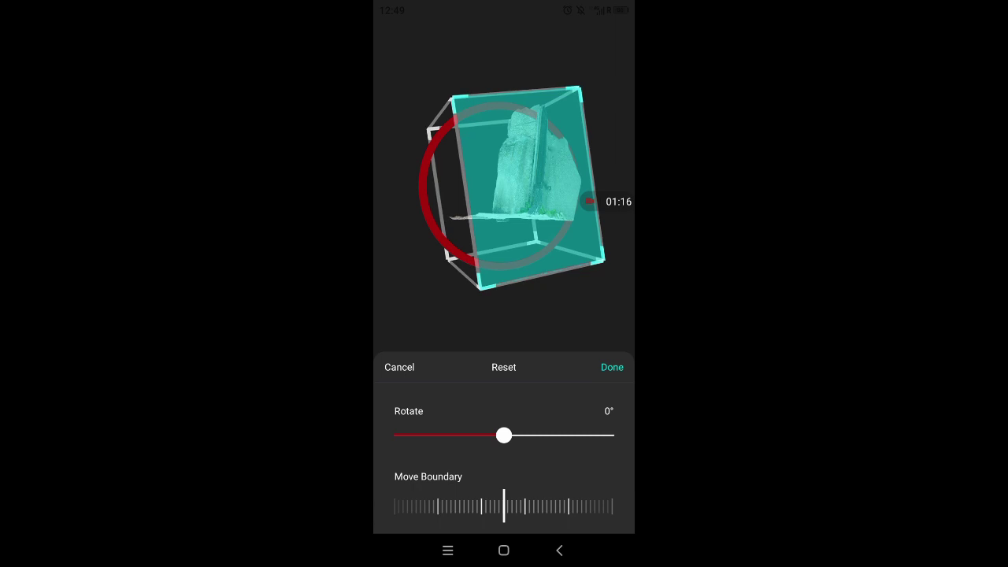
pyautogui.moveTo(504, 435); pyautogui.dragTo(516, 435)
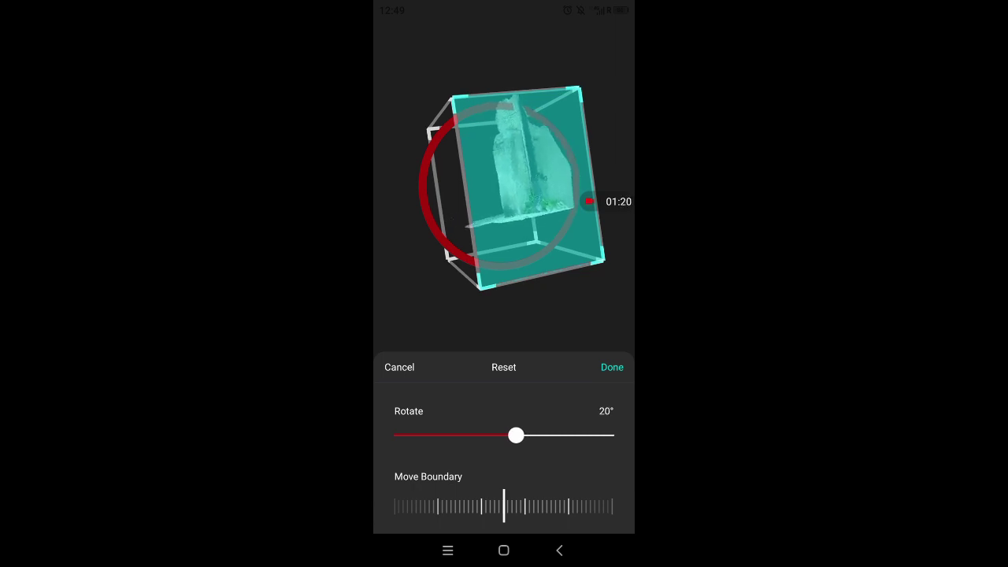
pyautogui.moveTo(515, 434); pyautogui.dragTo(504, 435)
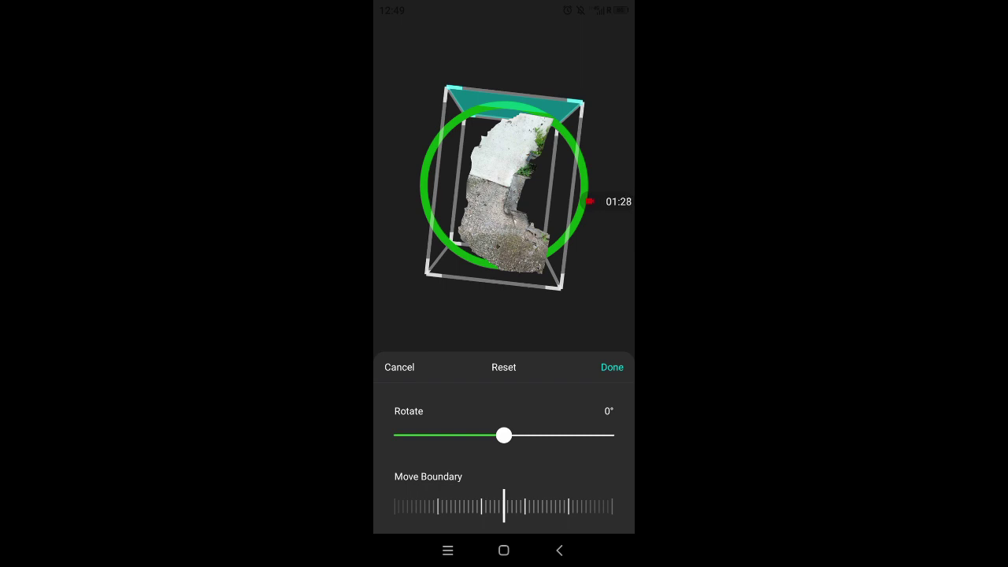
pyautogui.moveTo(504, 435)
pyautogui.mouseDown()
pyautogui.moveTo(495, 435)
pyautogui.moveTo(517, 435)
pyautogui.moveTo(504, 434)
pyautogui.mouseUp()
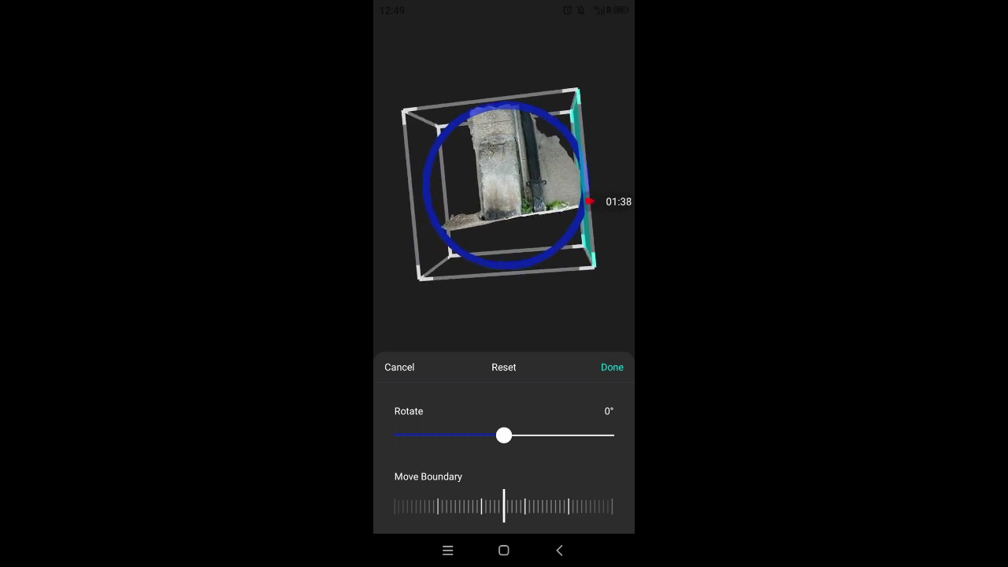
pyautogui.moveTo(504, 434); pyautogui.dragTo(484, 435)
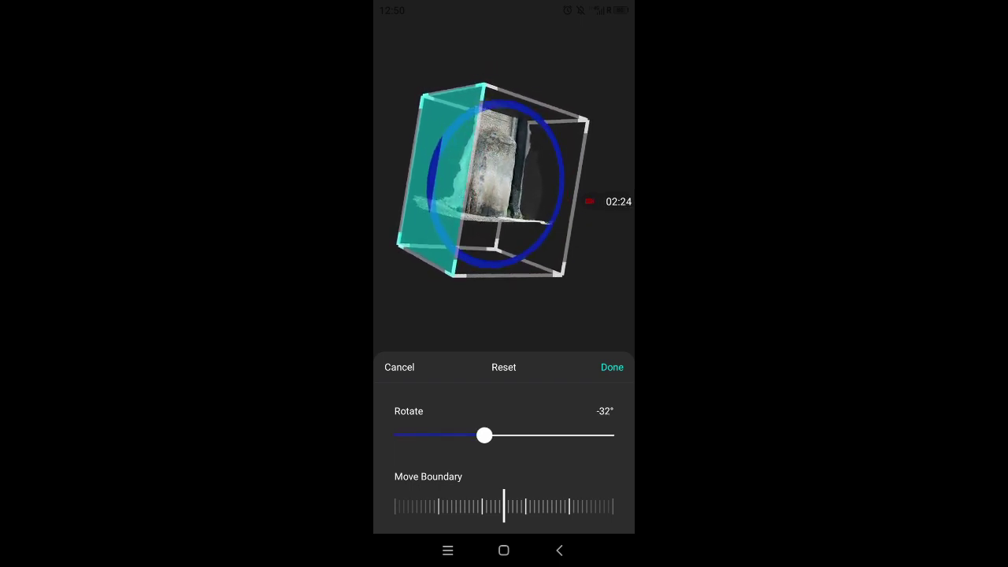
# Move the crop boundaries inward around the milestone and generate a new model from the edit with Fill holes enabled
pyautogui.moveTo(520, 507); pyautogui.dragTo(480, 507)
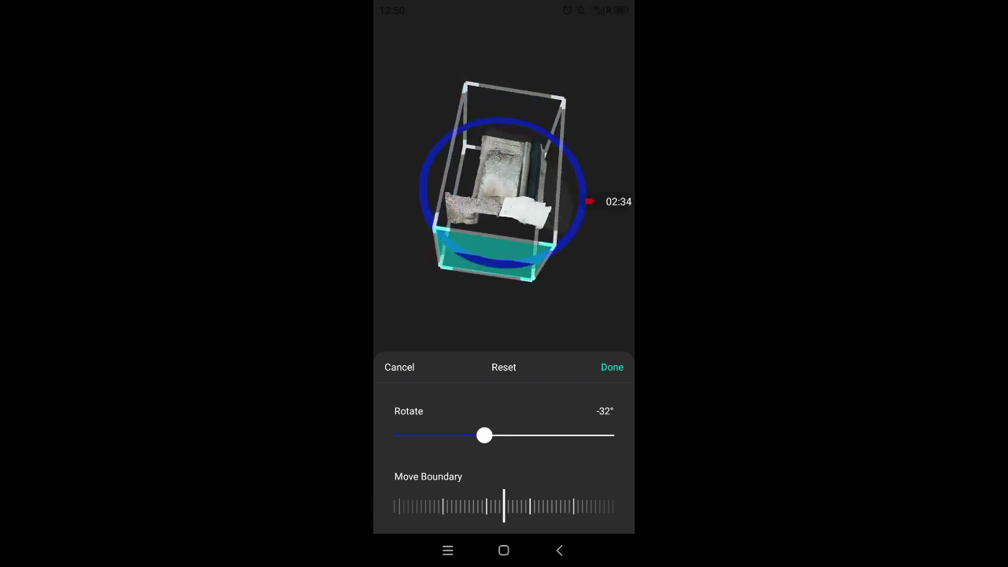
pyautogui.moveTo(504, 506); pyautogui.dragTo(474, 507)
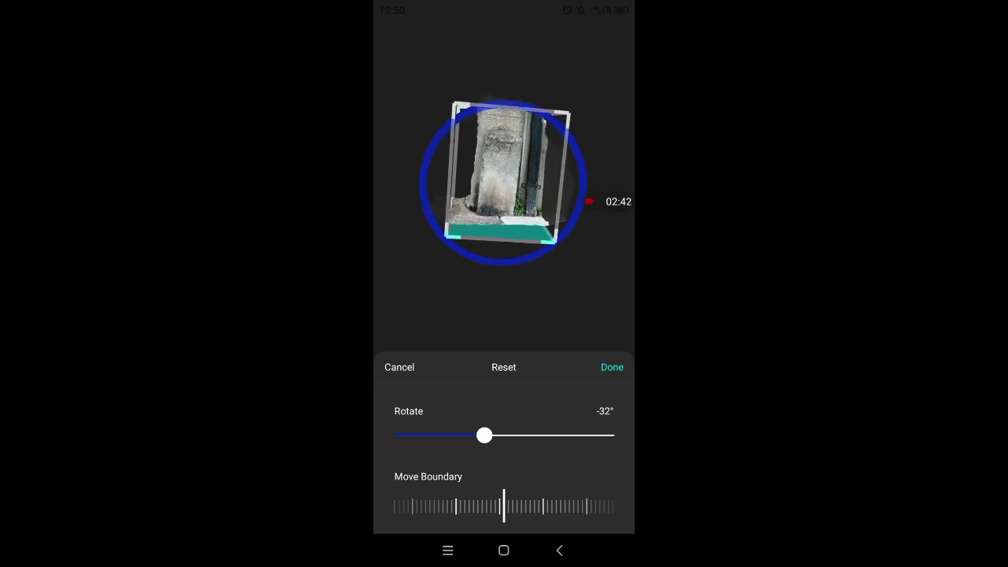
pyautogui.moveTo(484, 435); pyautogui.dragTo(516, 434)
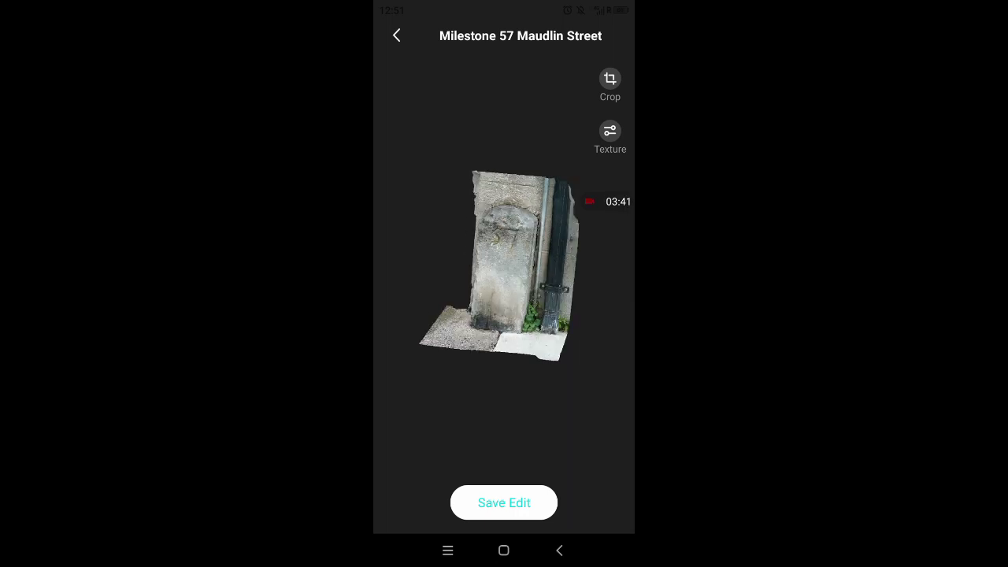
pyautogui.click(504, 502)
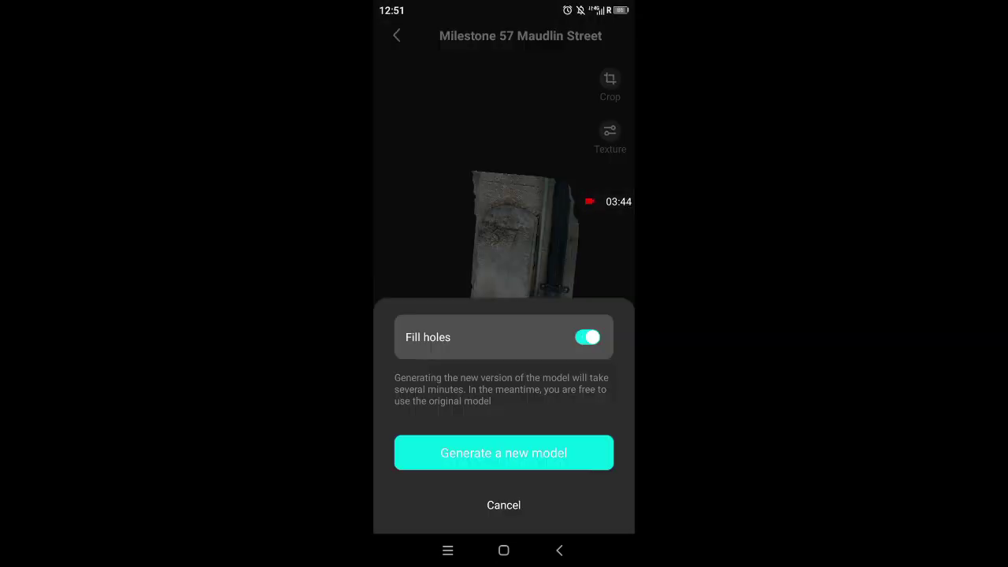
pyautogui.click(504, 453)
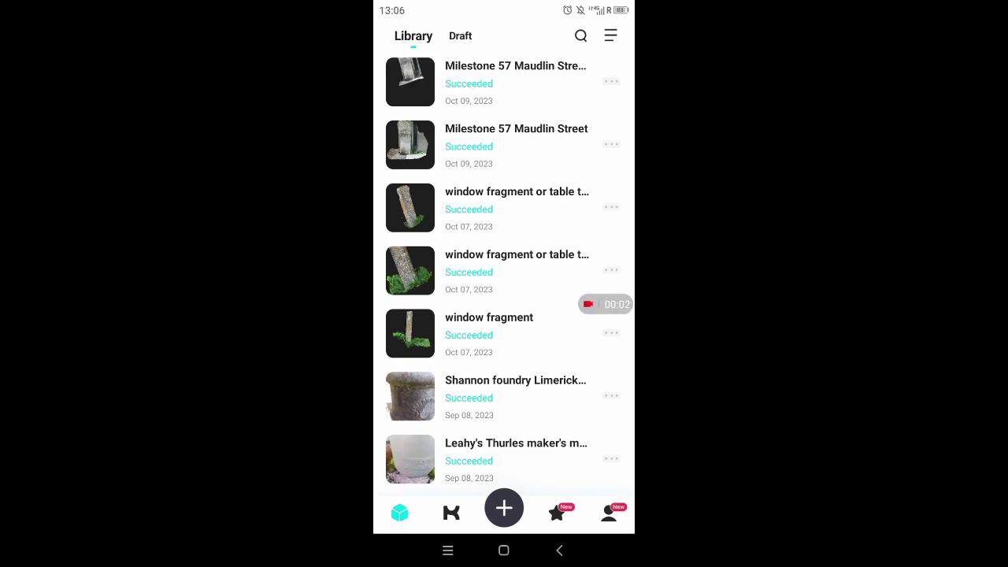
pyautogui.click(488, 82)
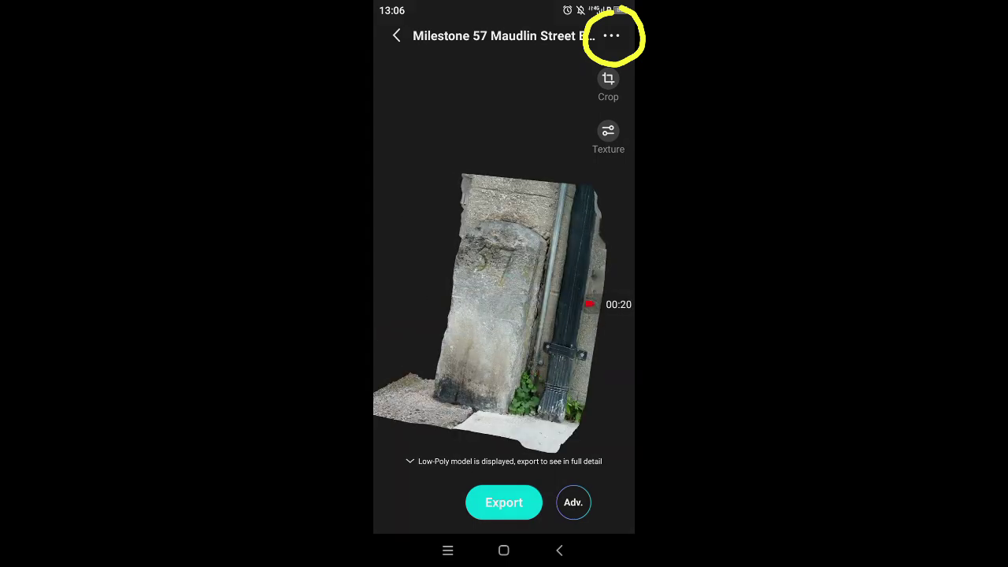
pyautogui.click(611, 35)
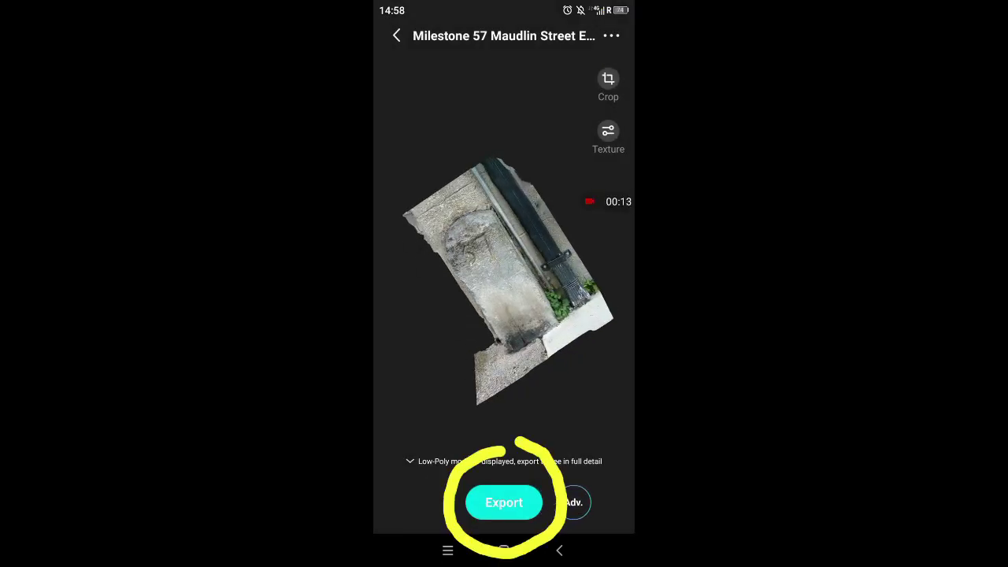
pyautogui.click(504, 502)
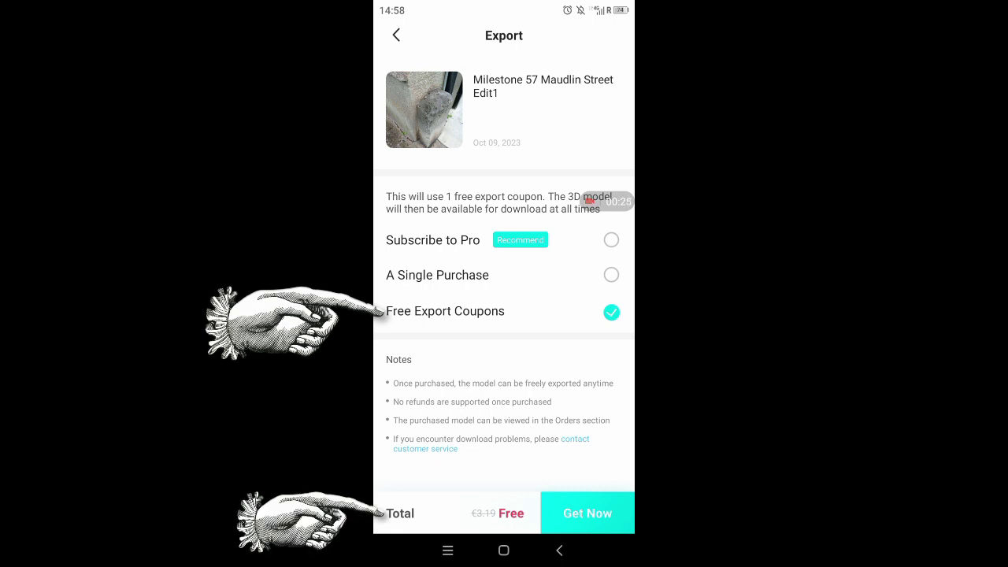
pyautogui.click(586, 513)
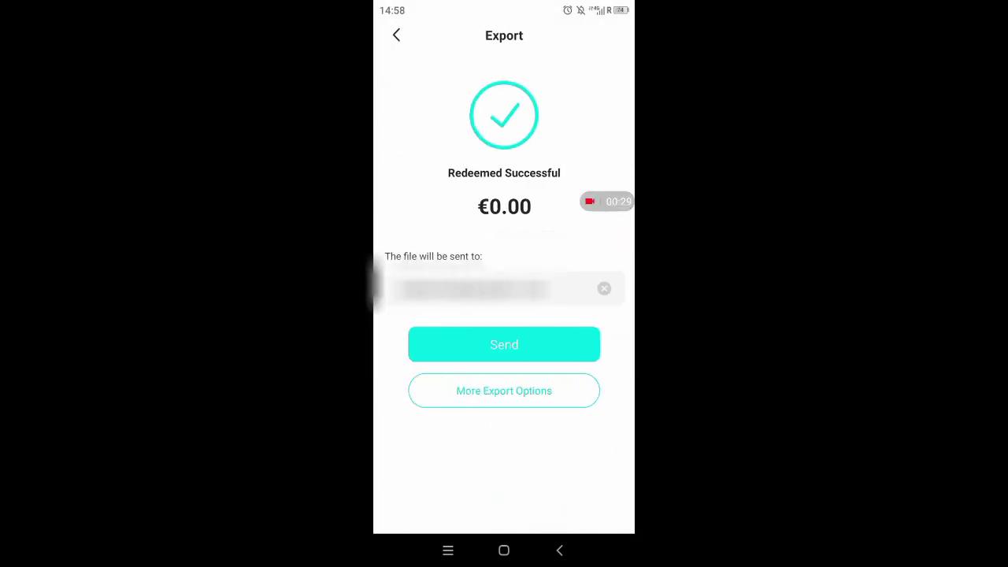
pyautogui.click(504, 344)
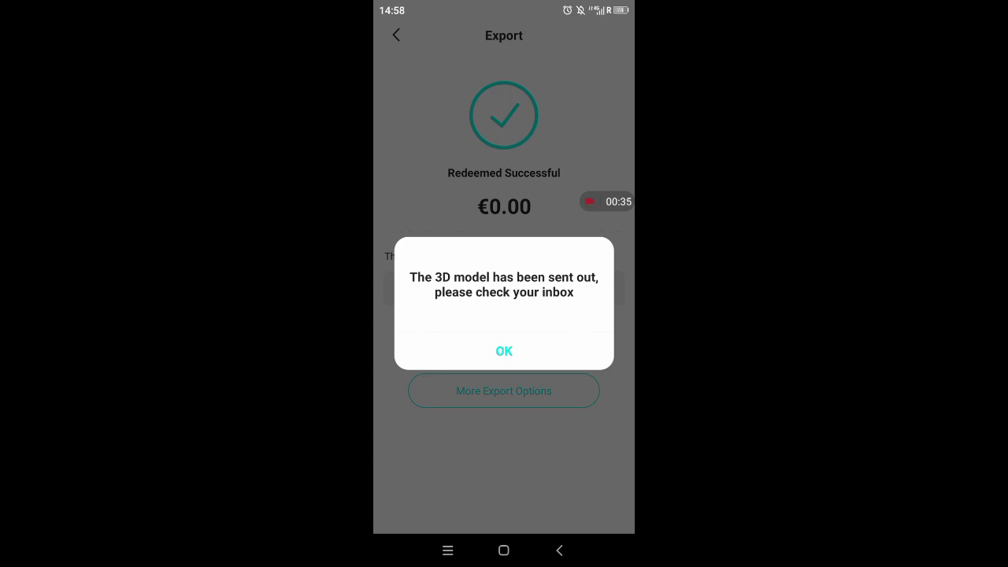
pyautogui.click(559, 550)
pyautogui.click(559, 550)
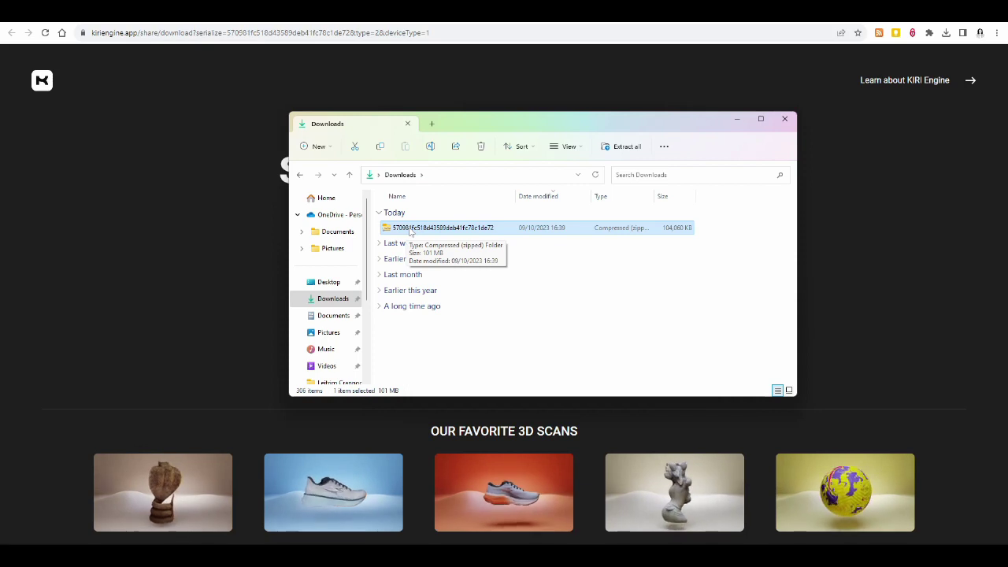
# Start extracting the downloaded ZIP archive of the model and browse for a different destination folder
pyautogui.rightClick(409, 231)
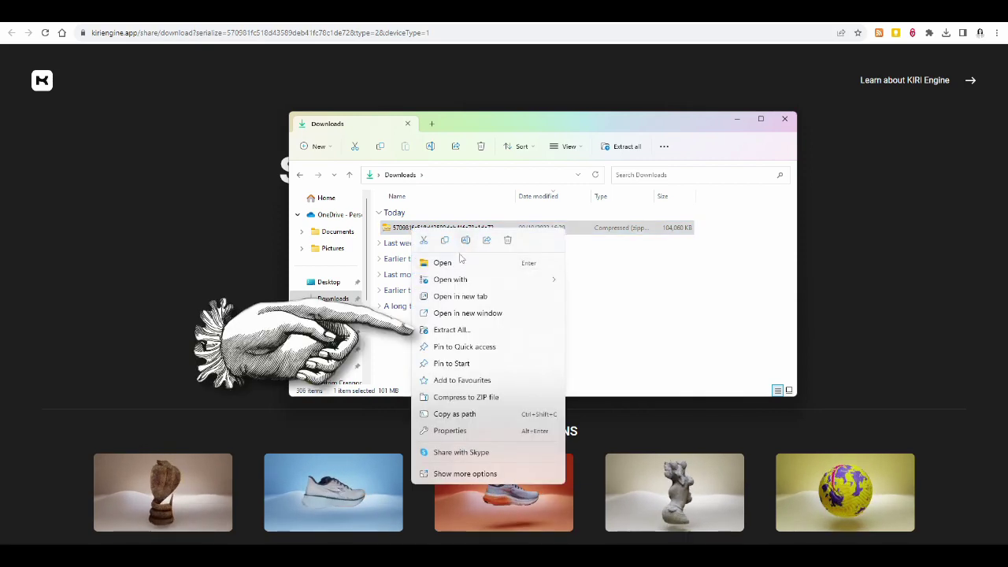
pyautogui.click(450, 331)
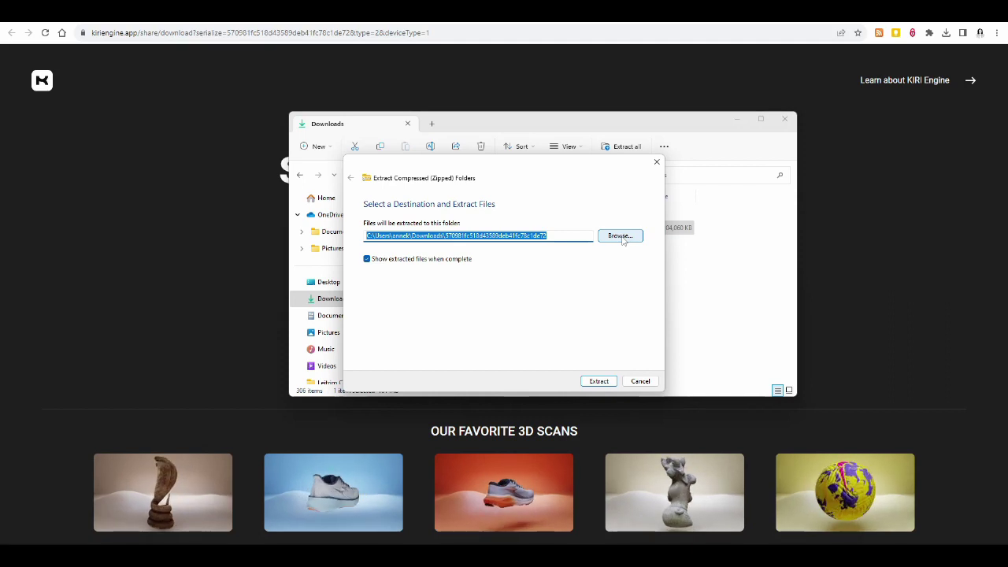
pyautogui.click(620, 236)
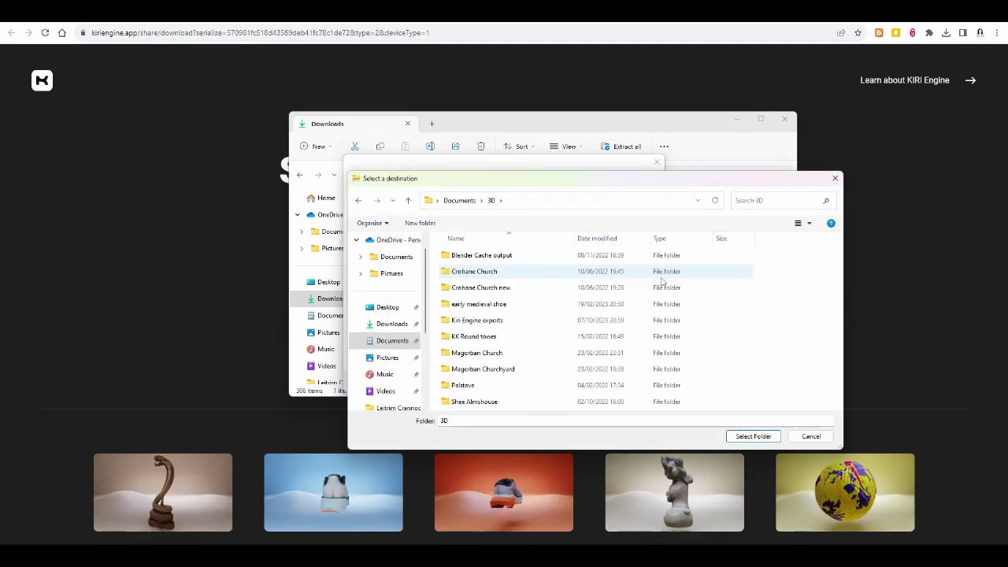
# Create a folder named Milestone Maudlin Street inside Documents > 3D for the extracted files
pyautogui.click(419, 223)
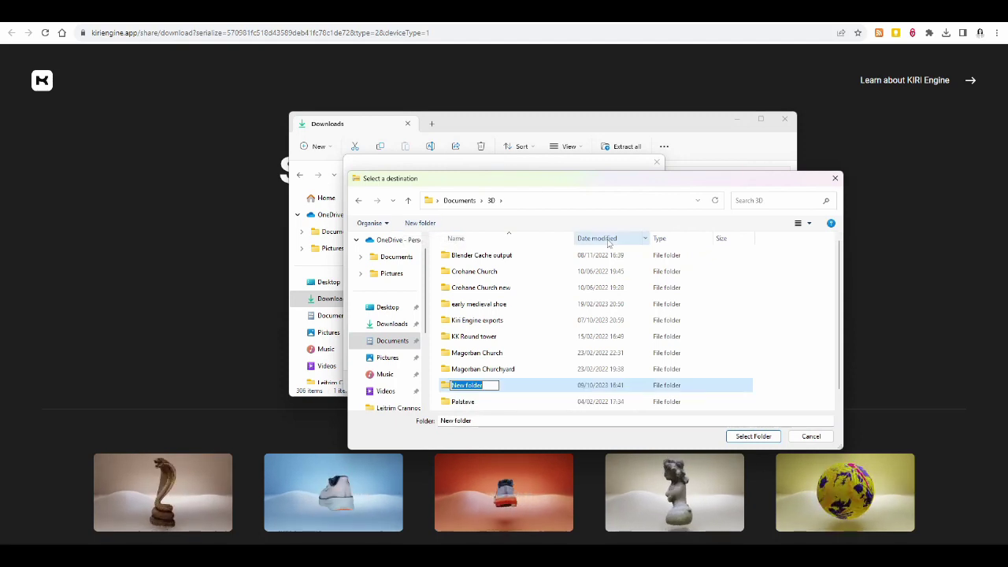
pyautogui.write('Mile')
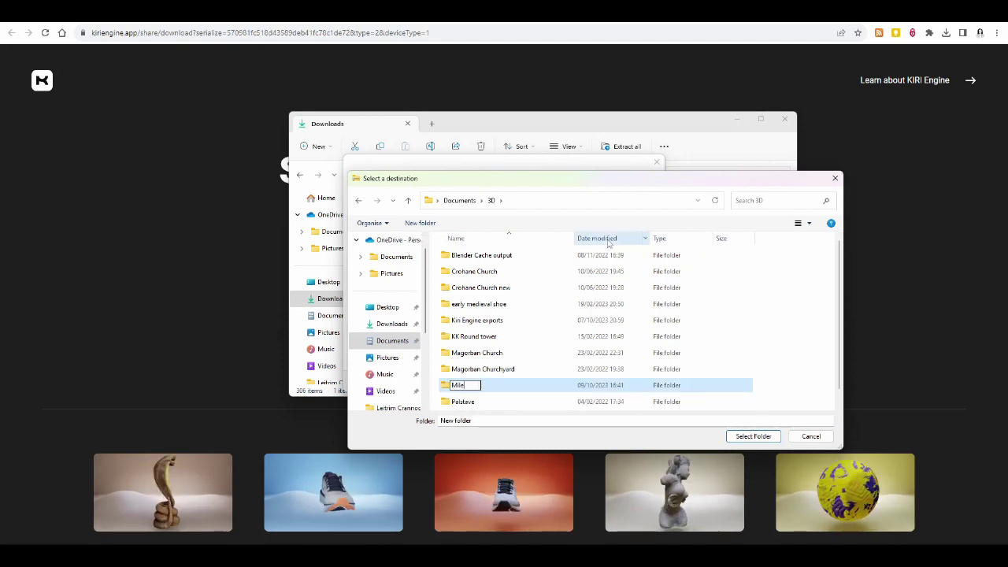
pyautogui.write('stone Maul')
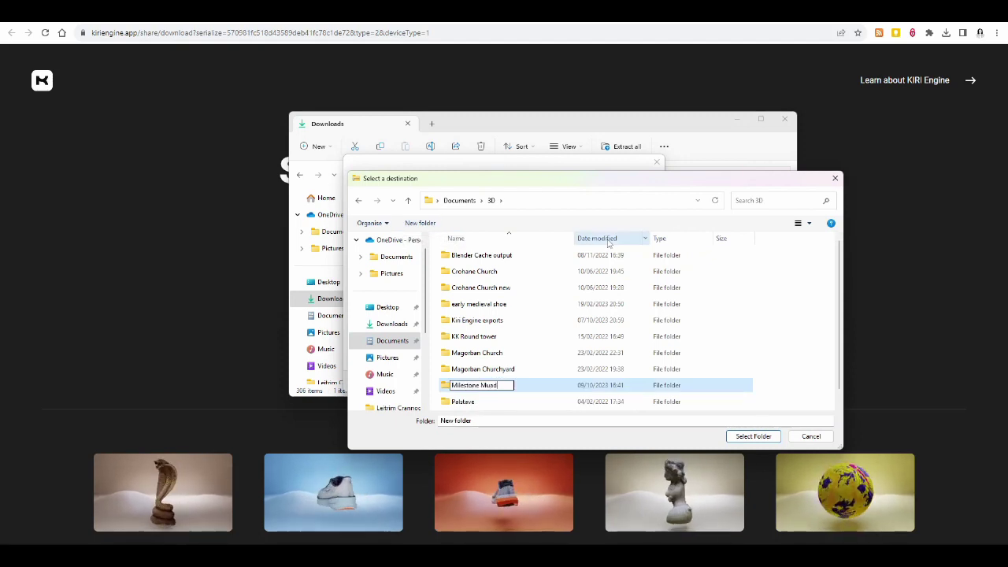
pyautogui.write('ling Street')
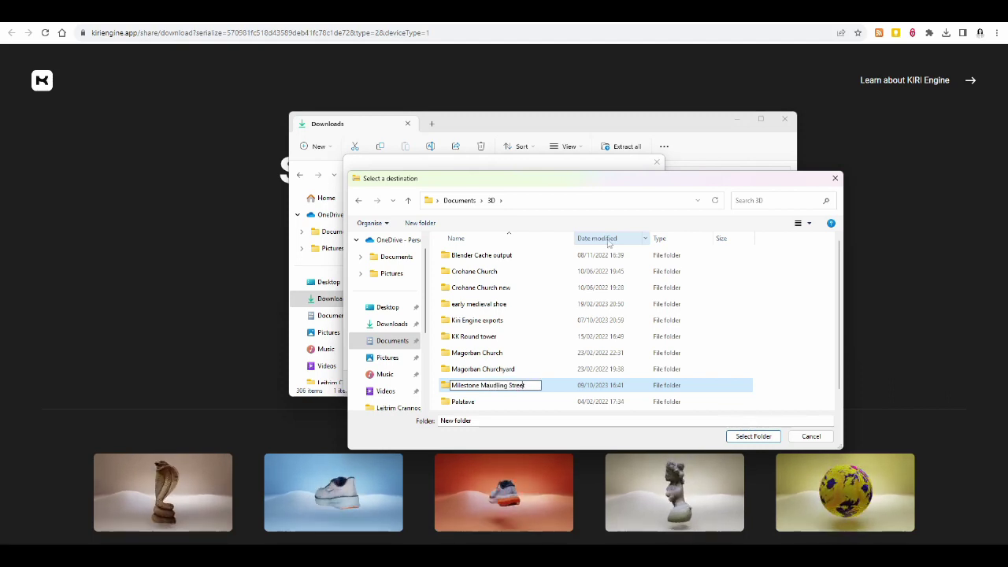
pyautogui.press('Left')
pyautogui.press('Left')
pyautogui.press('Left')
pyautogui.press('Left')
pyautogui.press('Left')
pyautogui.press('Left')
pyautogui.press('Left')
pyautogui.press('BackSpace')
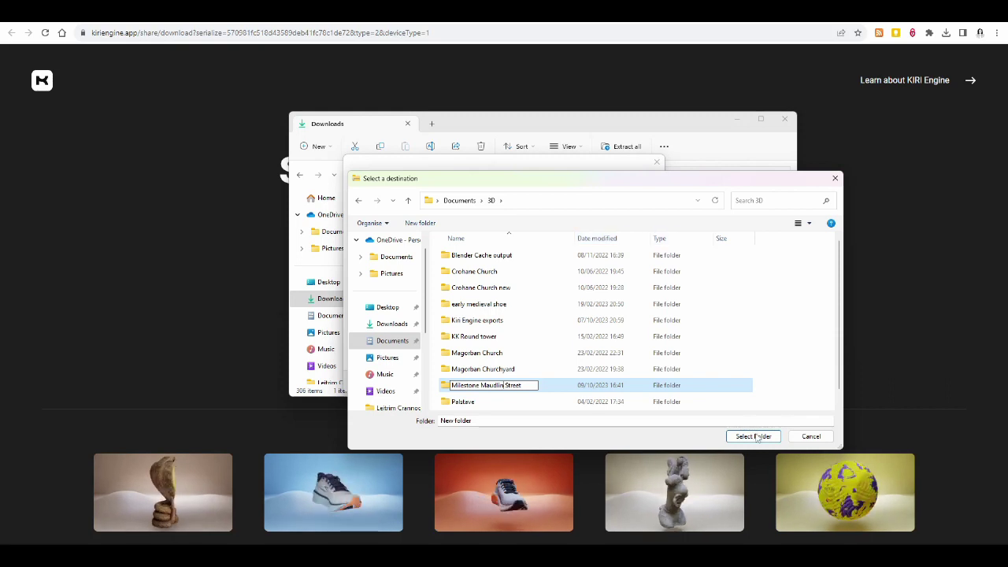
pyautogui.press('Return')
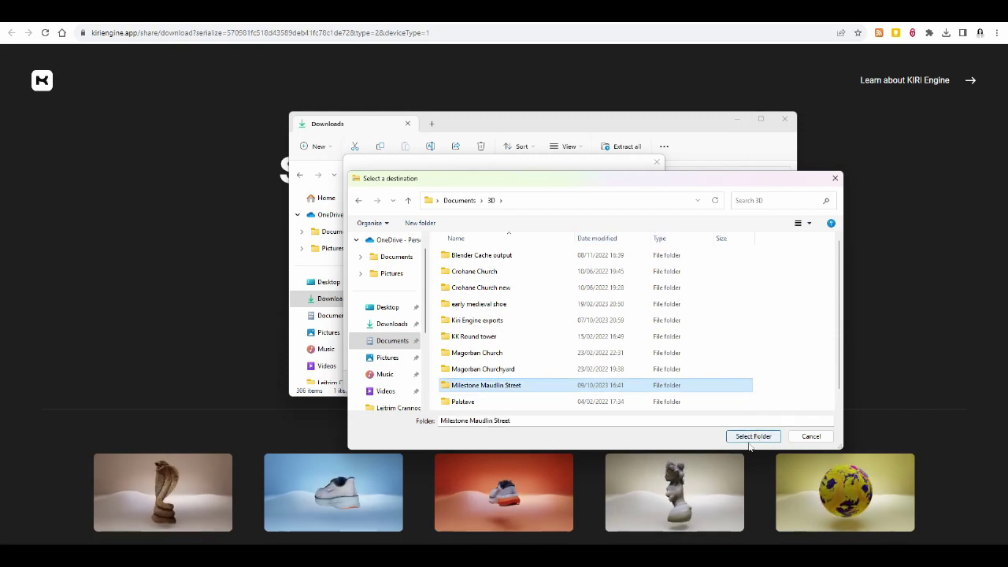
# Extract the archive into the Milestone Maudlin Street folder and view the 3DModel texture image
pyautogui.click(753, 438)
pyautogui.click(600, 381)
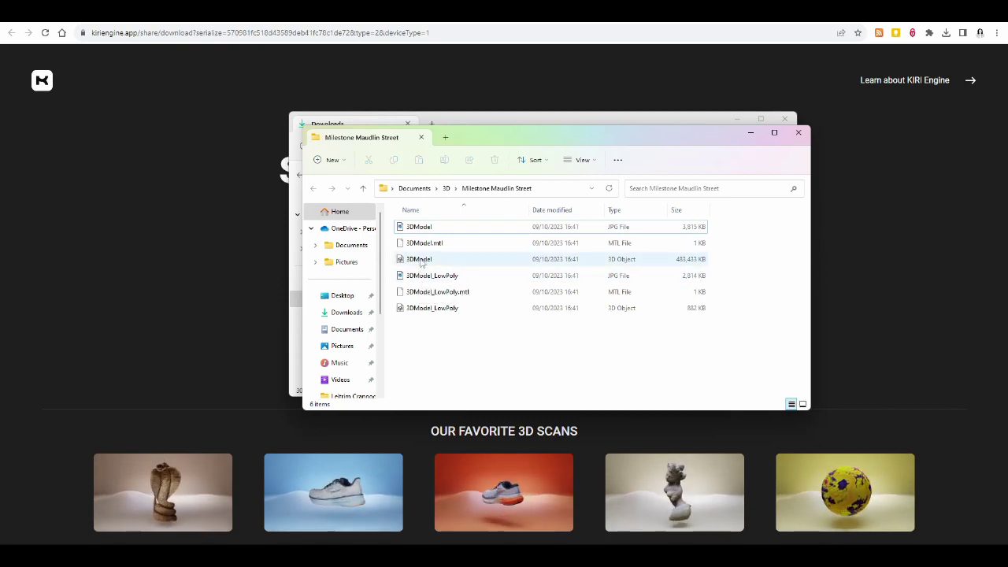
pyautogui.click(421, 261)
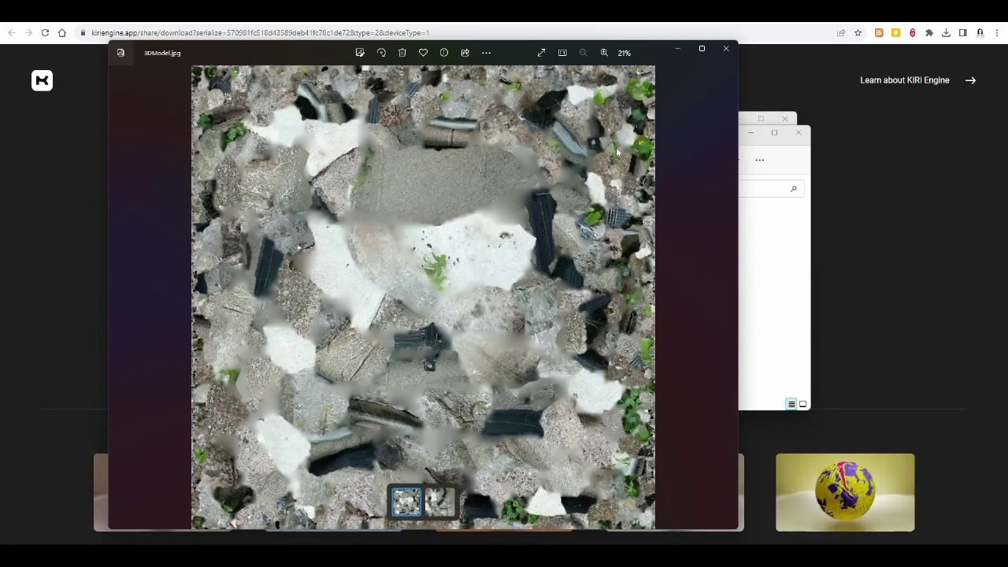
pyautogui.click(725, 49)
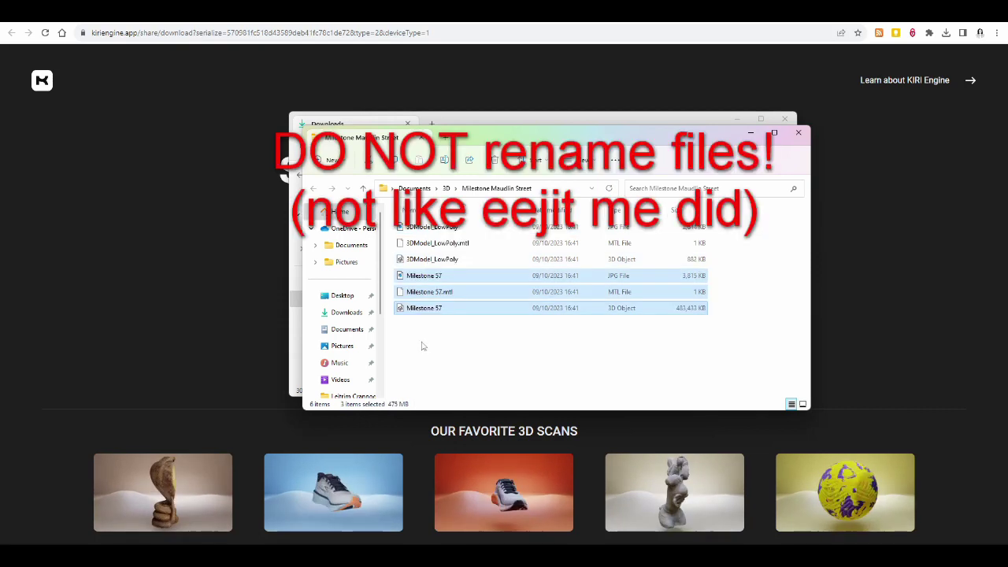
# Compress the Milestone 57 JPG, MTL and 3D Object files together into one ZIP file
pyautogui.click(422, 347)
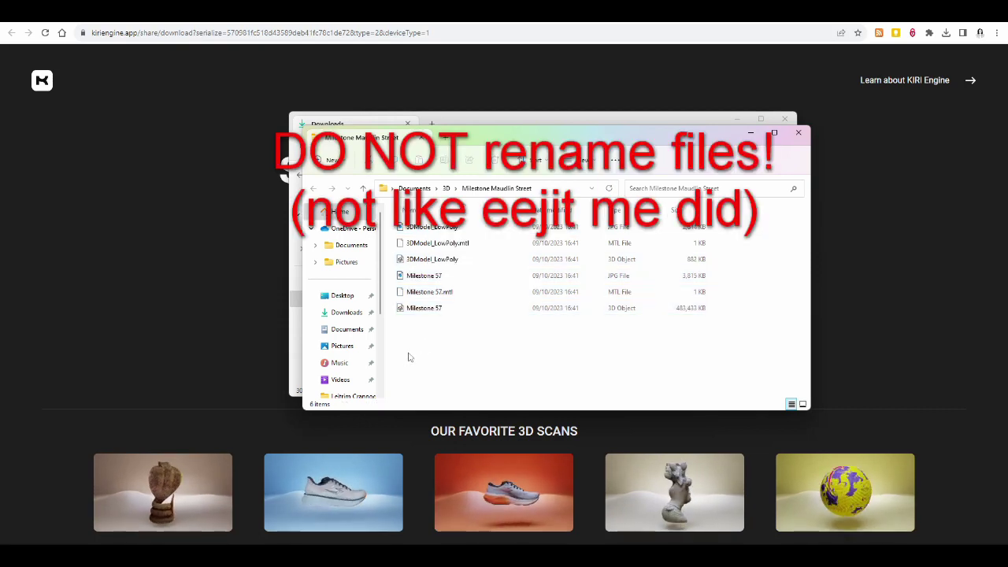
pyautogui.moveTo(408, 352); pyautogui.dragTo(445, 277)
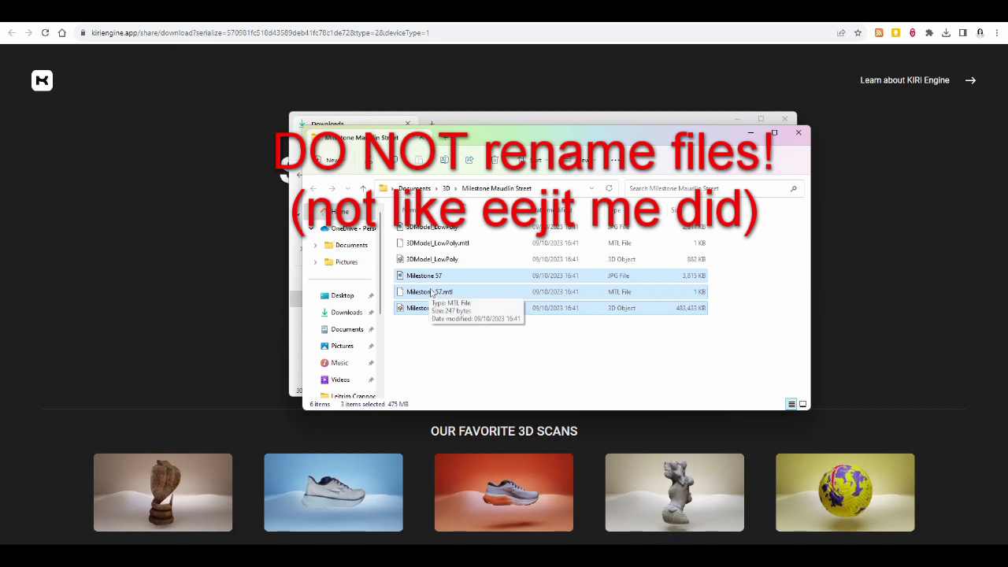
pyautogui.moveTo(403, 357); pyautogui.dragTo(445, 267)
pyautogui.rightClick(430, 295)
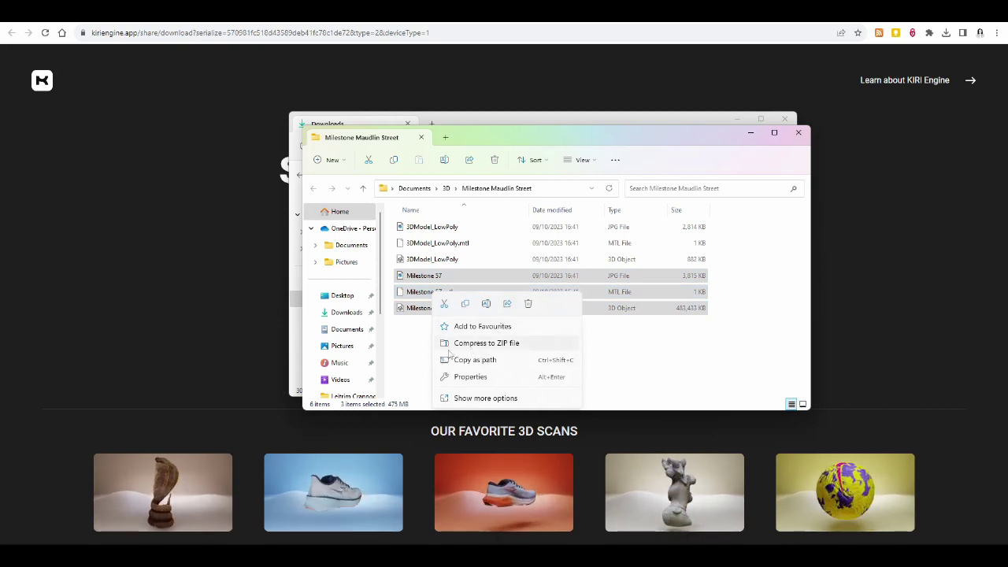
pyautogui.click(408, 354)
pyautogui.click(438, 277)
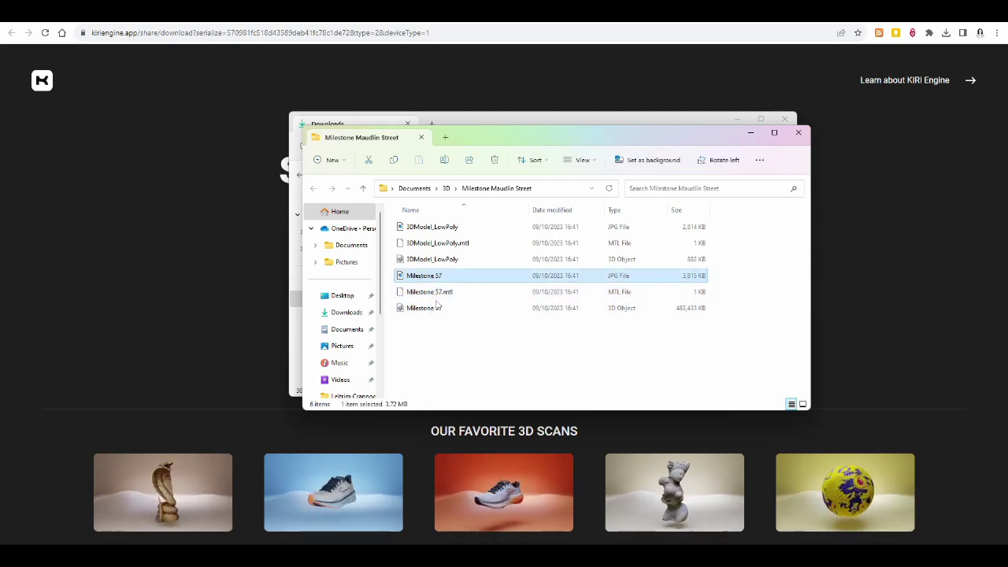
pyautogui.click(438, 311)
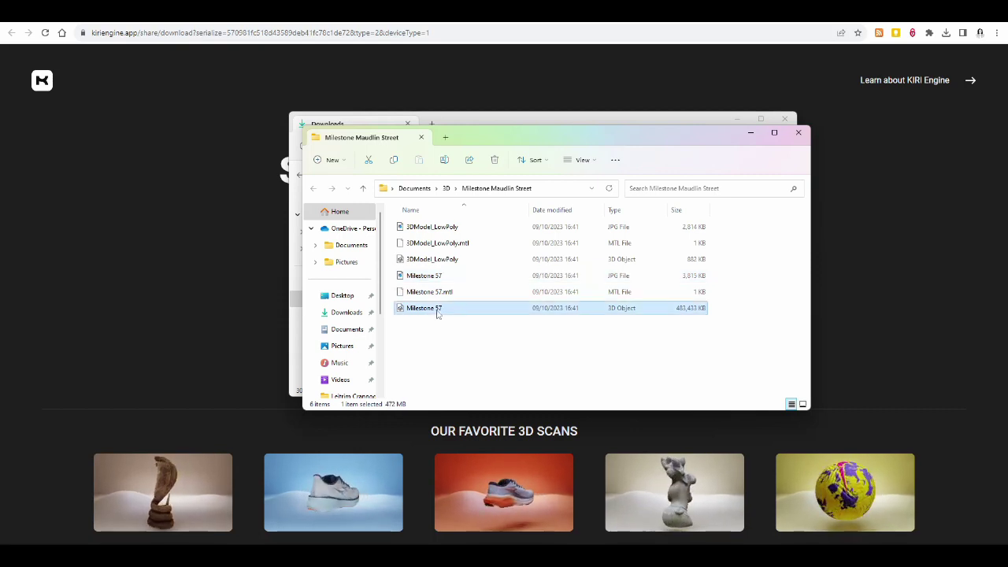
pyautogui.keyDown('shift'); pyautogui.click(432, 278); pyautogui.keyUp('shift')
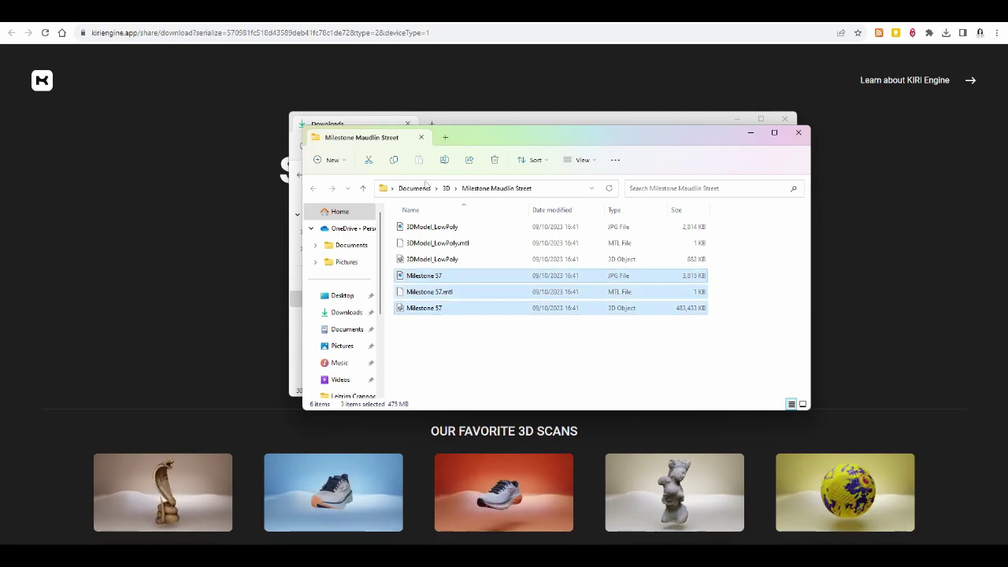
pyautogui.click(615, 160)
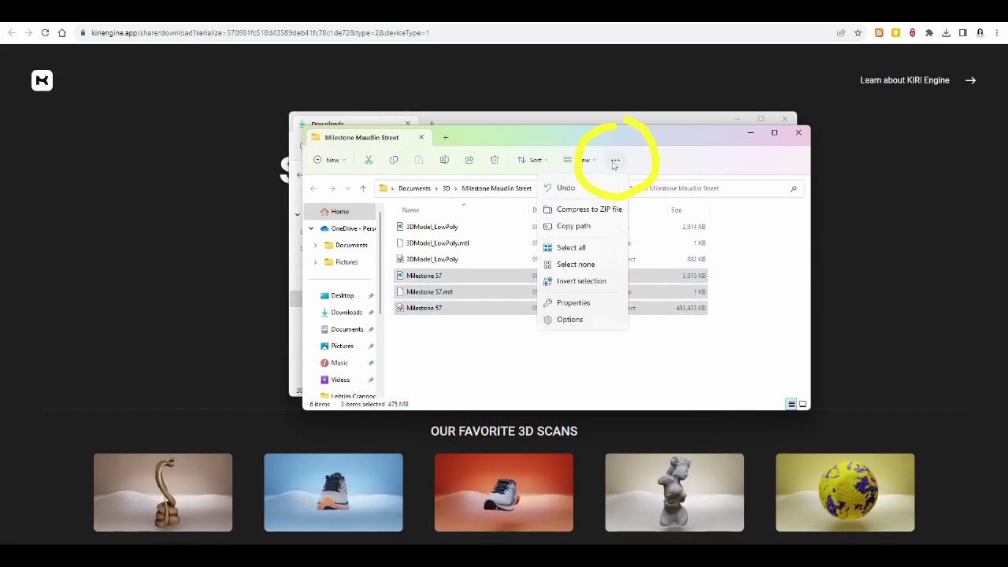
pyautogui.click(589, 210)
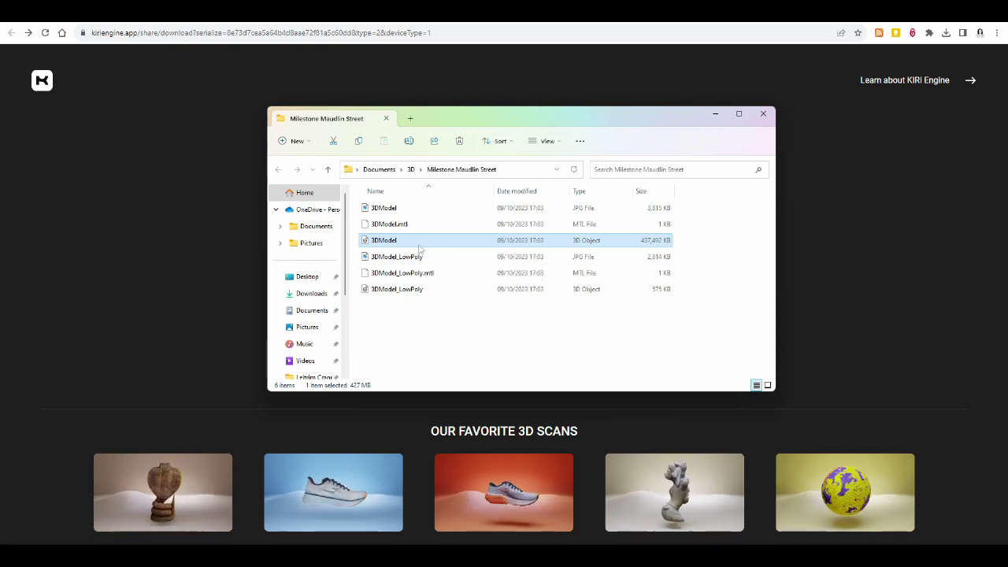
# Compress the high-resolution 3DModel JPG, MTL and 3D Object files into a ZIP file named Milestone Maudlin Street
pyautogui.keyDown('shift'); pyautogui.click(391, 208); pyautogui.keyUp('shift')
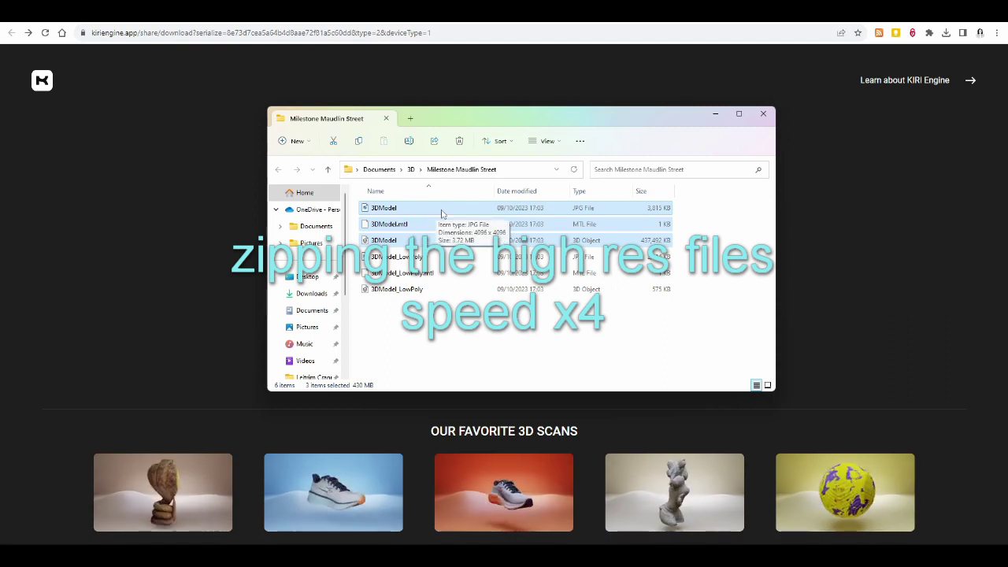
pyautogui.rightClick(427, 210)
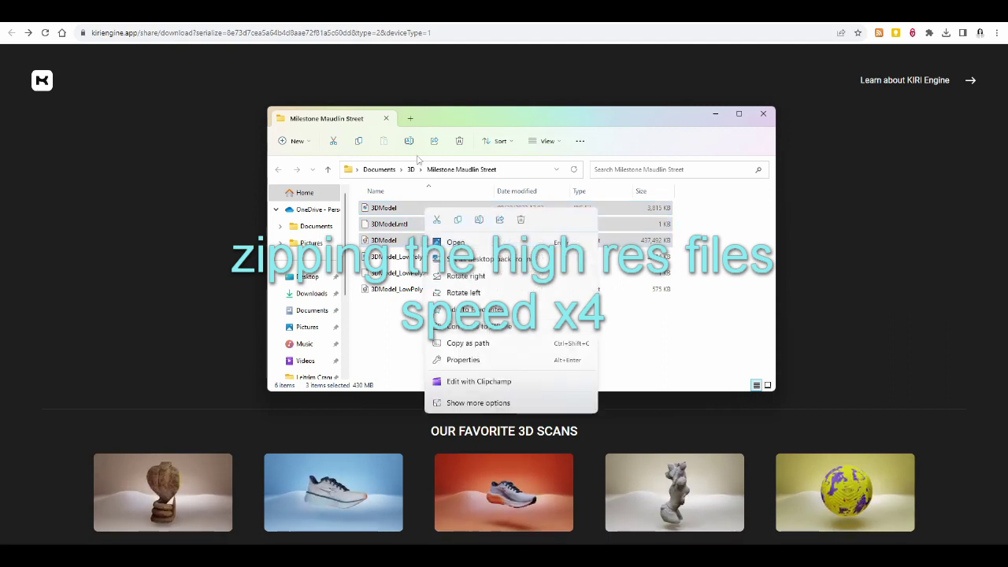
pyautogui.click(580, 140)
pyautogui.click(551, 190)
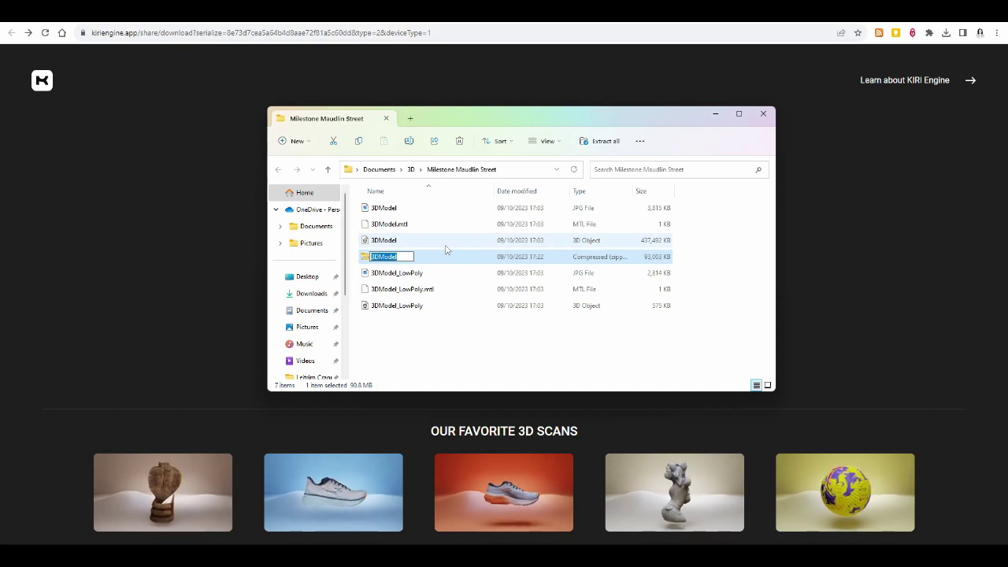
pyautogui.write('Milestone Maudl')
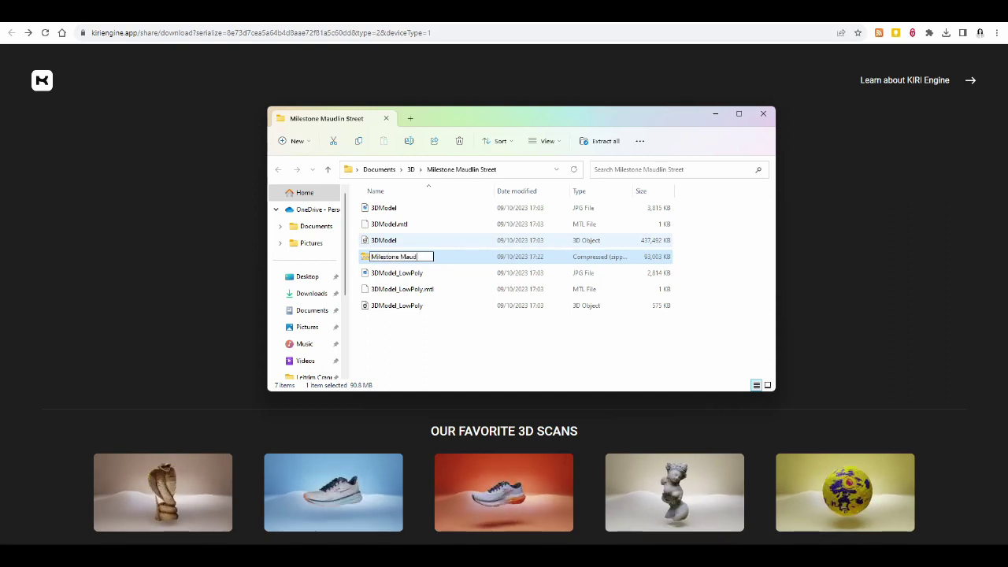
pyautogui.write('in Stree')
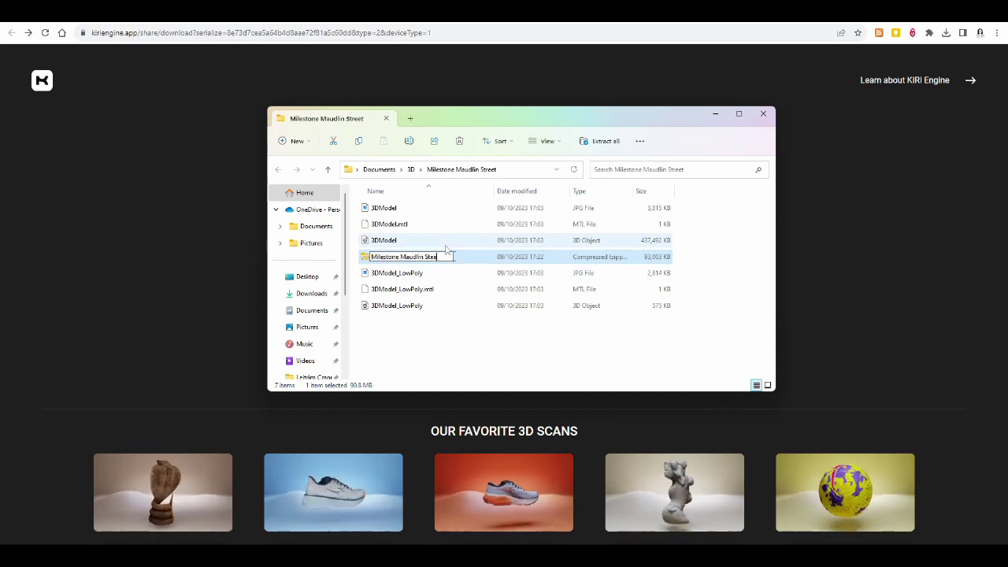
pyautogui.write('t')
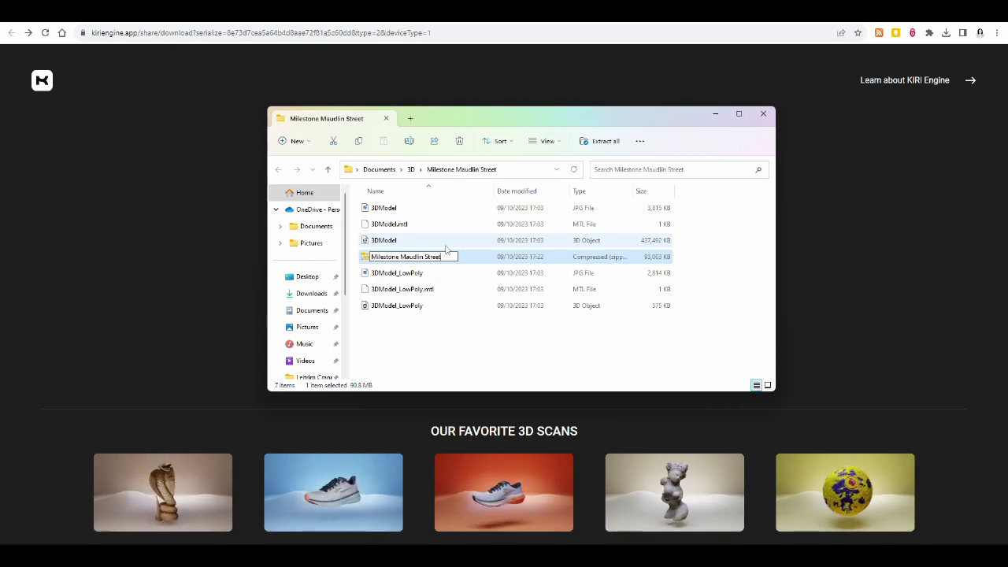
pyautogui.press('Return')
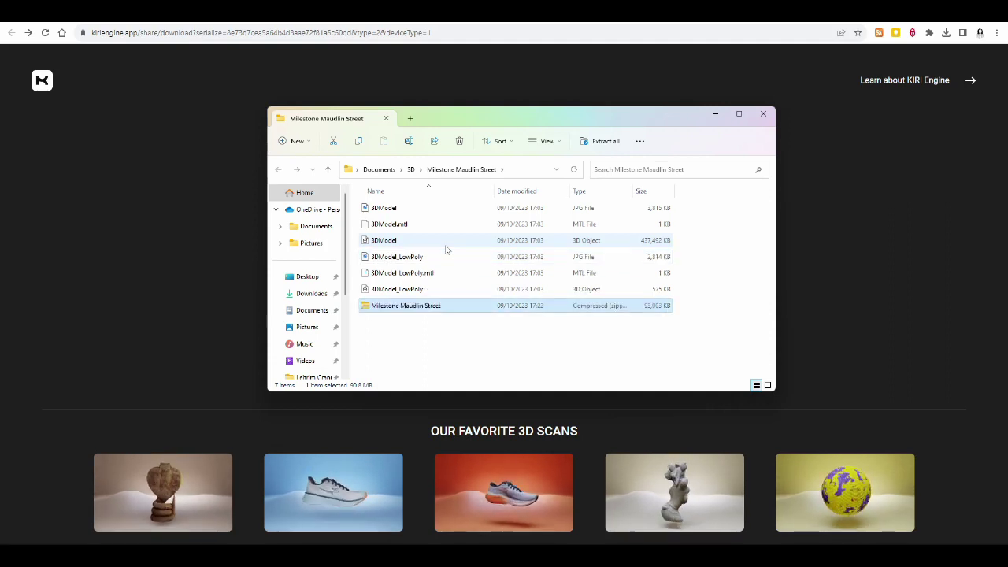
pyautogui.click(400, 240)
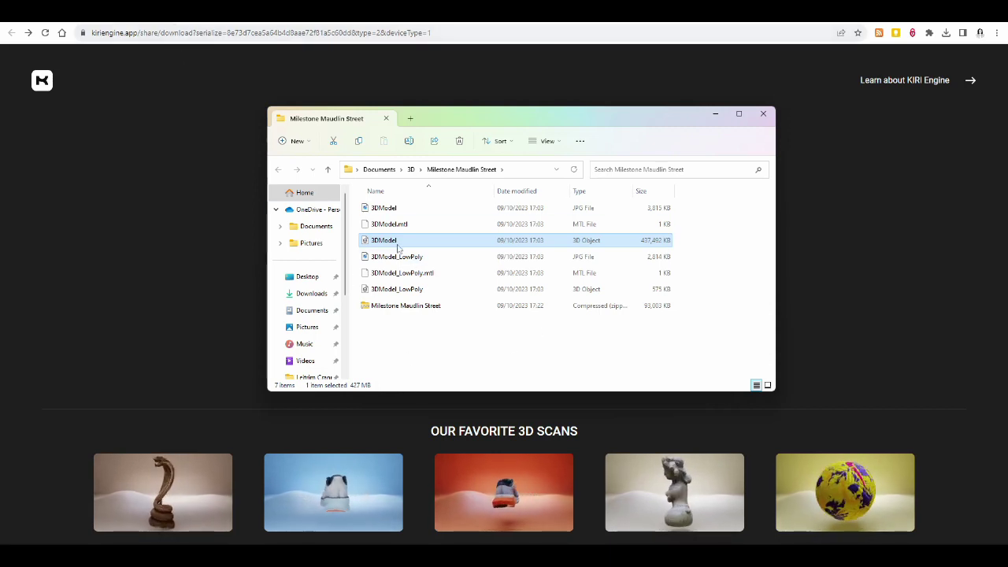
# Switch to the browser and go to sketchfab.com
pyautogui.click(341, 32)
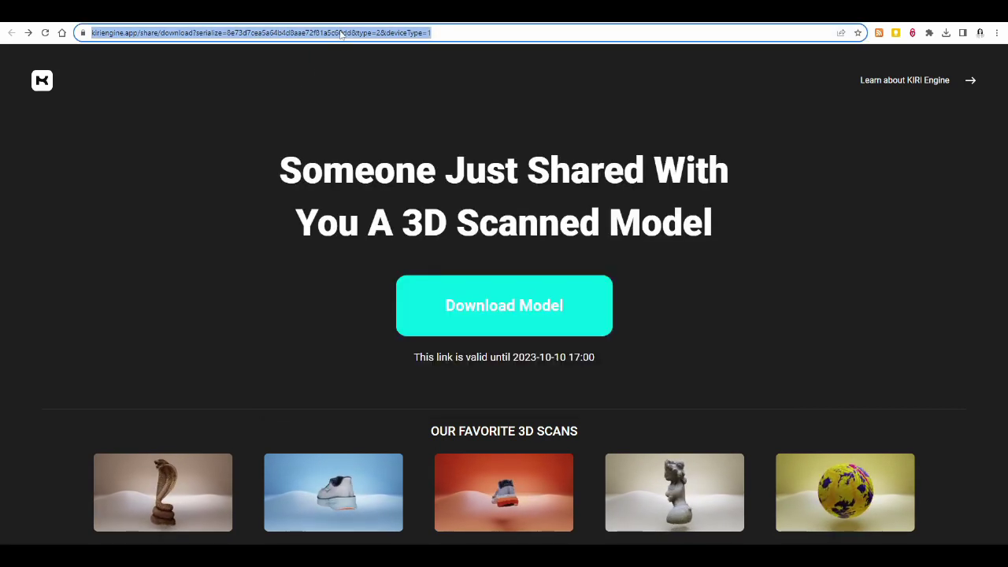
pyautogui.write('sketch')
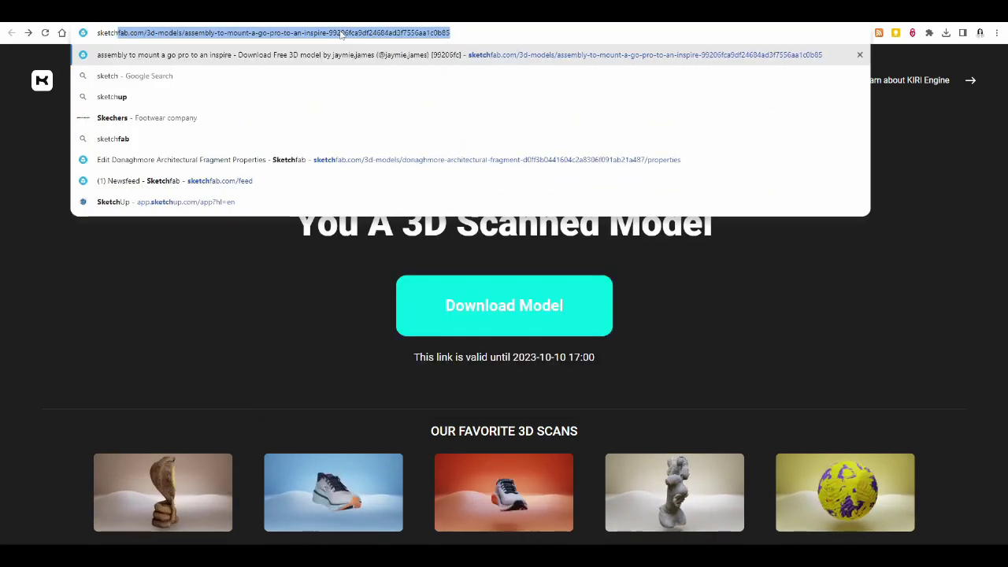
pyautogui.write('fab.com')
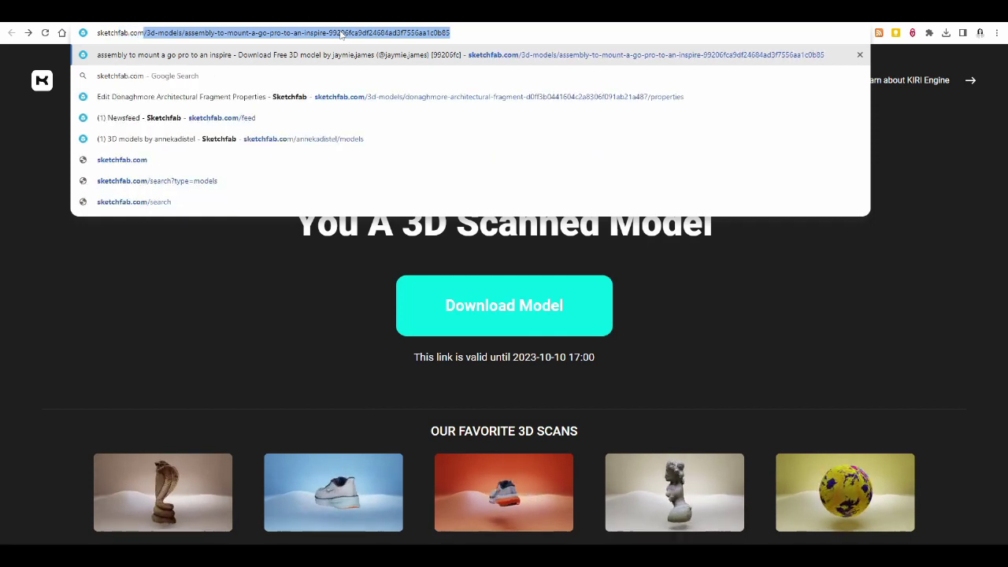
pyautogui.press('Delete')
pyautogui.press('Return')
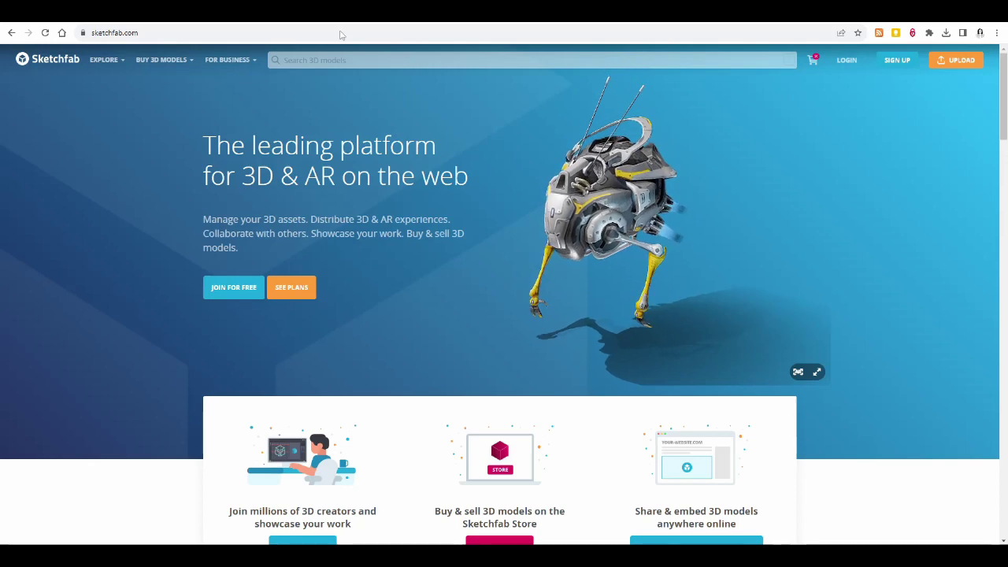
# Log in to Sketchfab with the Google account
pyautogui.scroll(-2, 846, 224)
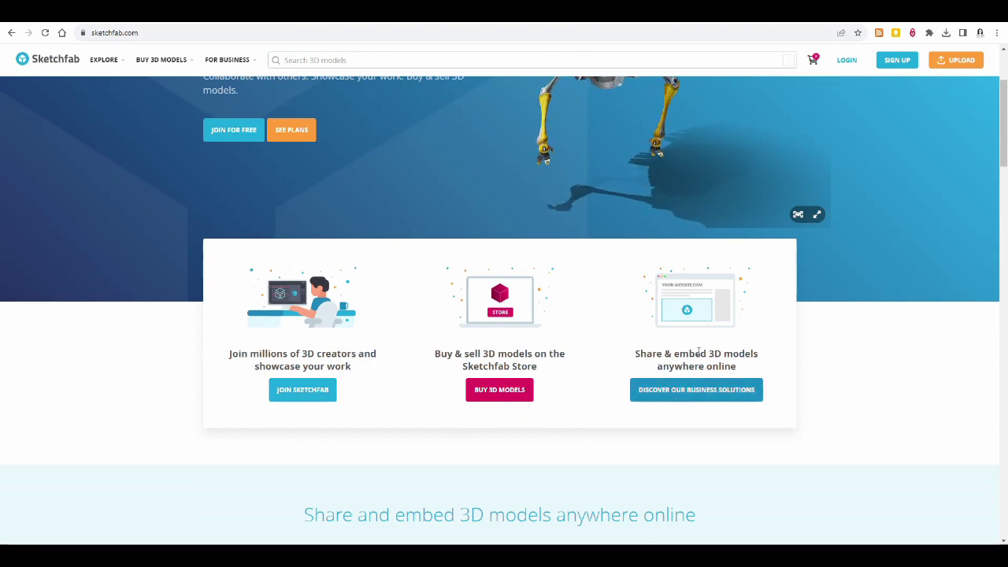
pyautogui.scroll(1, 811, 394)
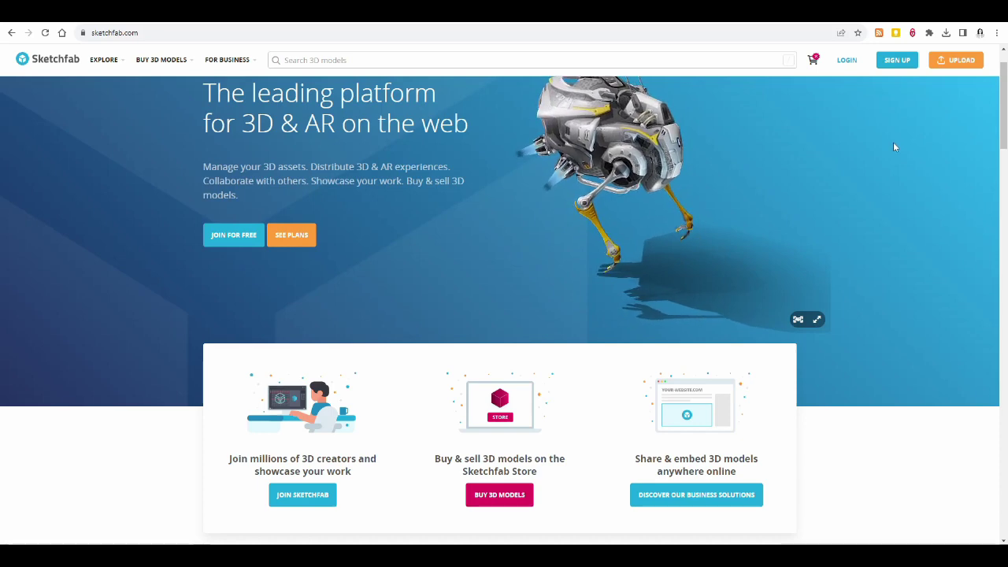
pyautogui.moveTo(204, 55)
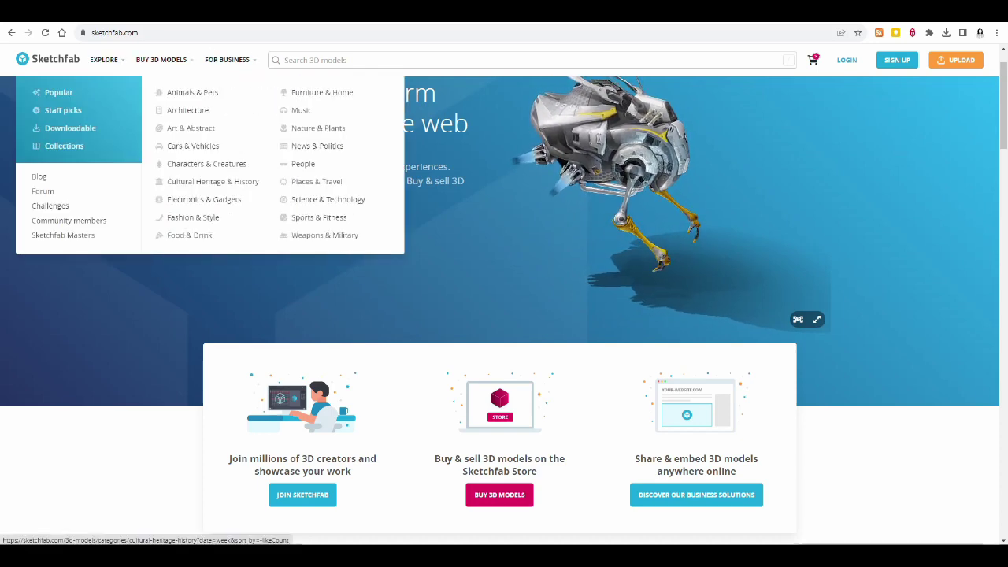
pyautogui.click(847, 62)
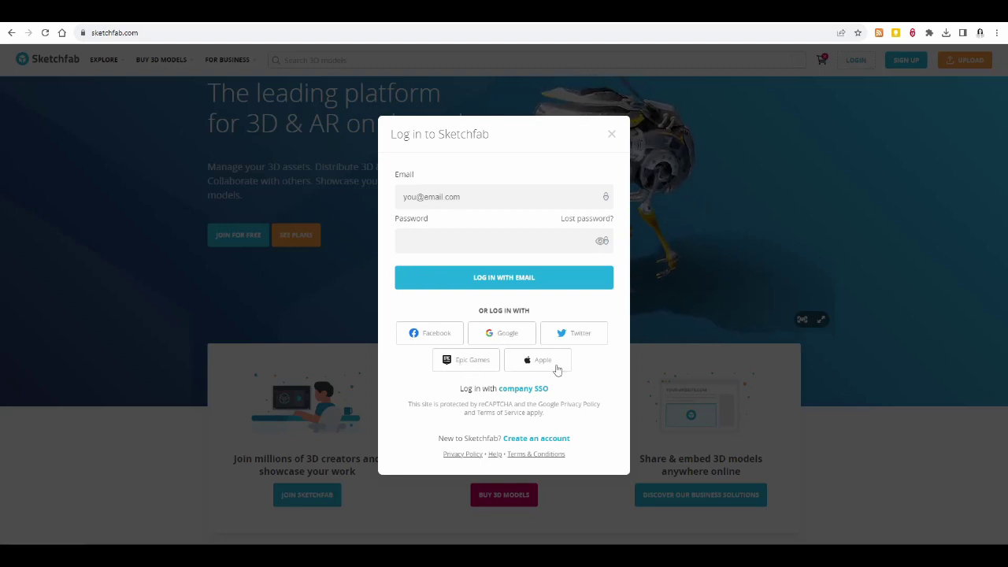
pyautogui.click(498, 338)
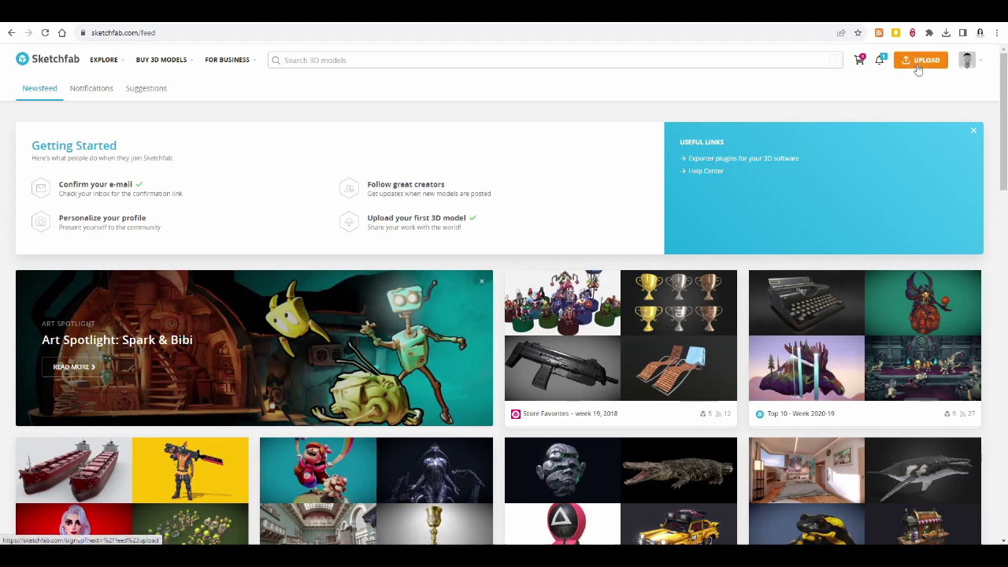
pyautogui.click(918, 67)
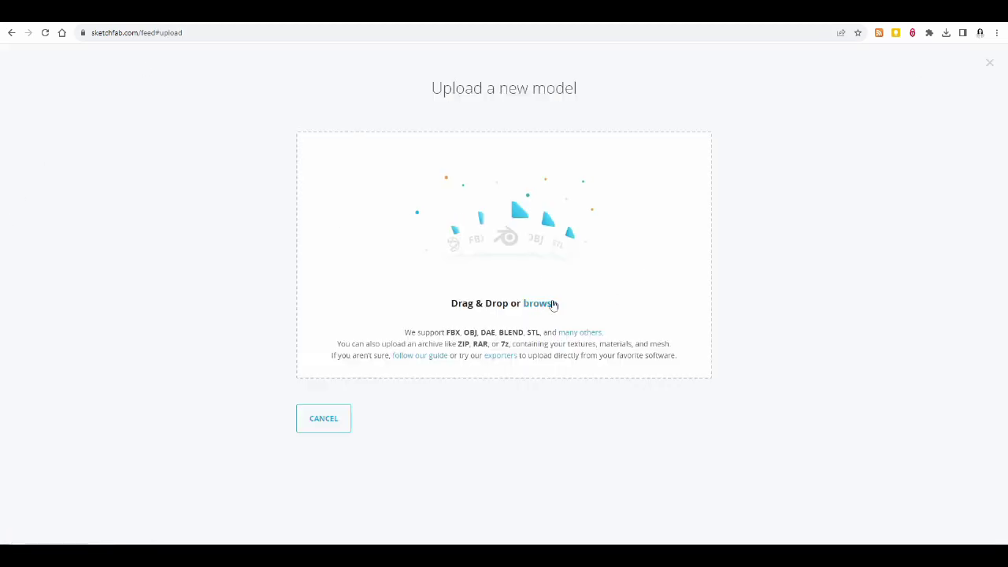
pyautogui.click(120, 496)
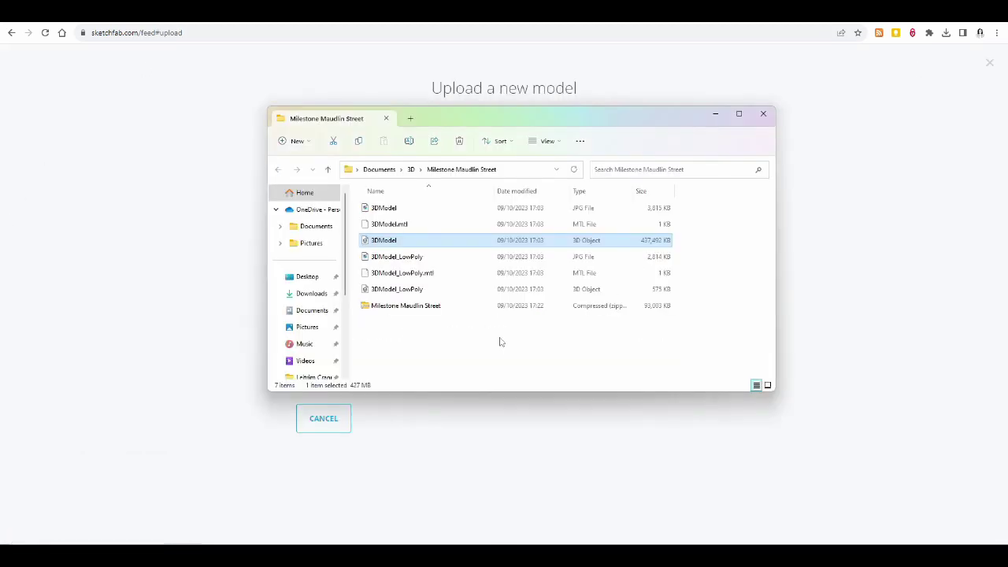
pyautogui.moveTo(515, 123); pyautogui.dragTo(870, 95)
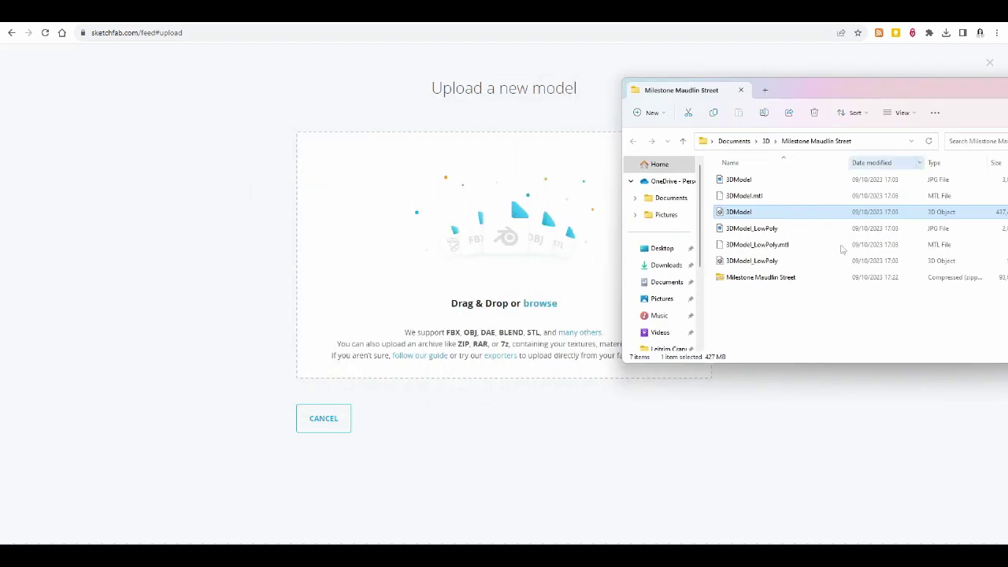
pyautogui.click(774, 307)
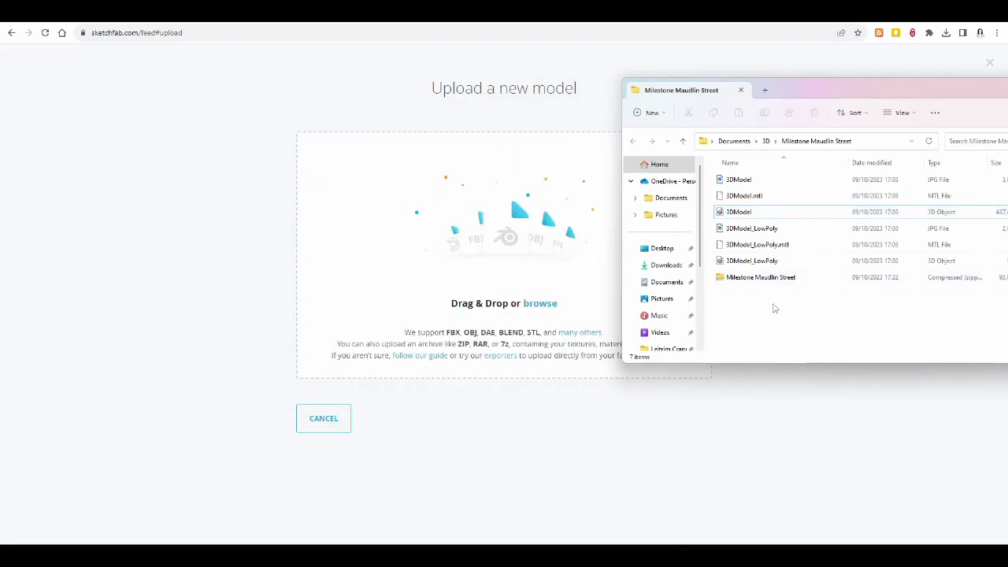
pyautogui.click(776, 280)
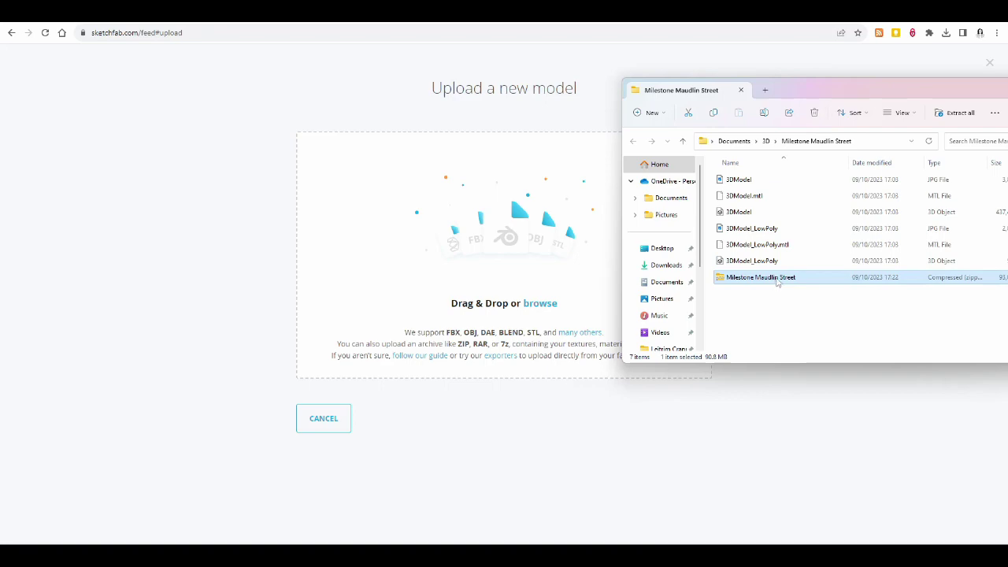
pyautogui.moveTo(777, 282)
pyautogui.mouseDown()
pyautogui.moveTo(661, 287)
pyautogui.moveTo(485, 272)
pyautogui.mouseUp()
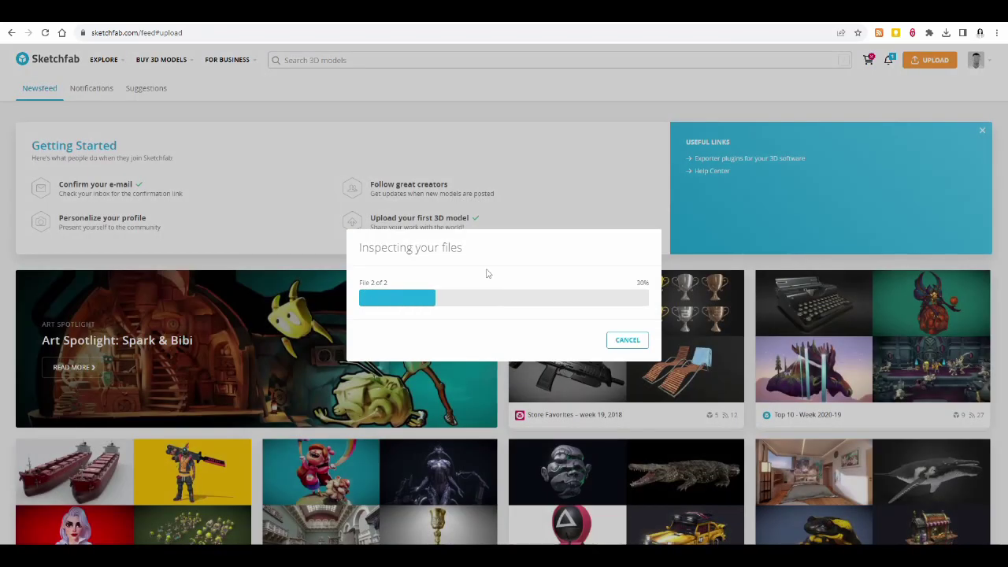
pyautogui.click(628, 341)
# Upload the Milestone Maudlin Street ZIP file to Sketchfab as a new model
pyautogui.click(926, 63)
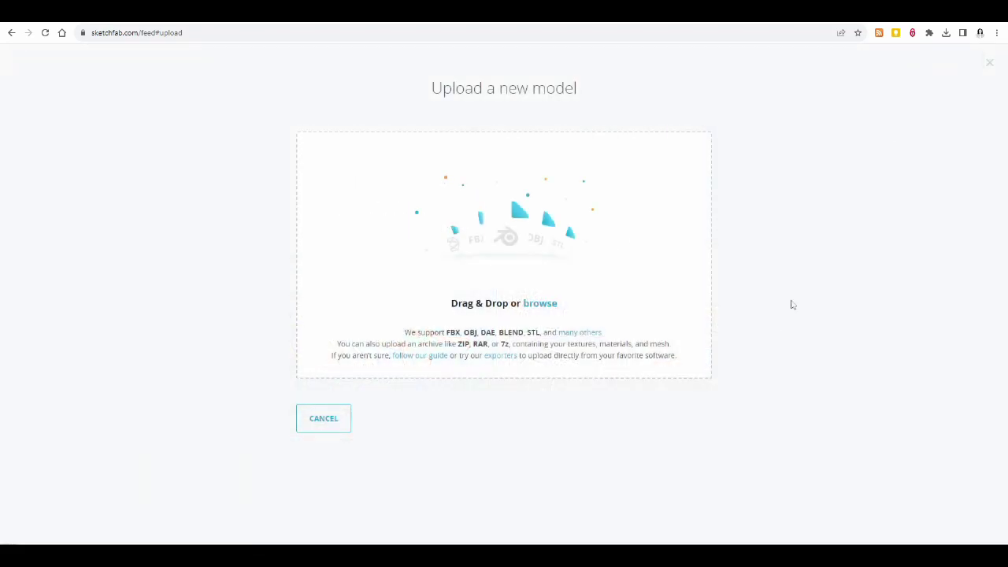
pyautogui.hotkey('alt', 'Tab')
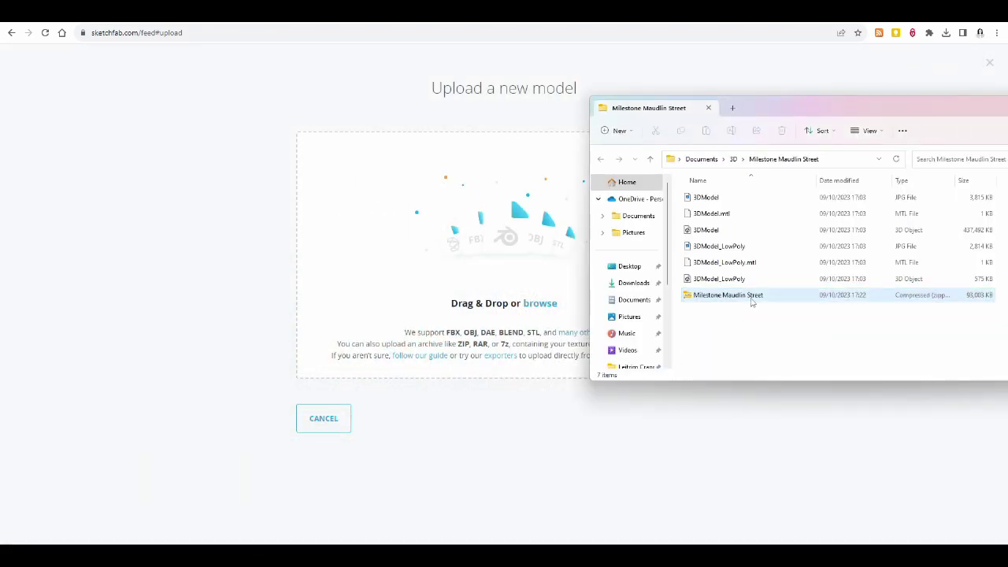
pyautogui.moveTo(751, 297); pyautogui.dragTo(461, 291)
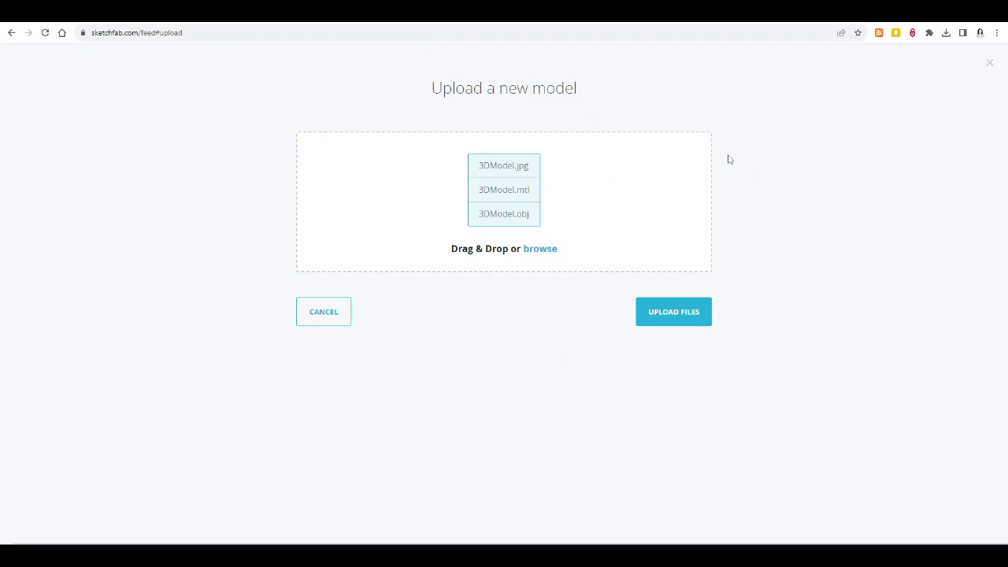
pyautogui.click(673, 315)
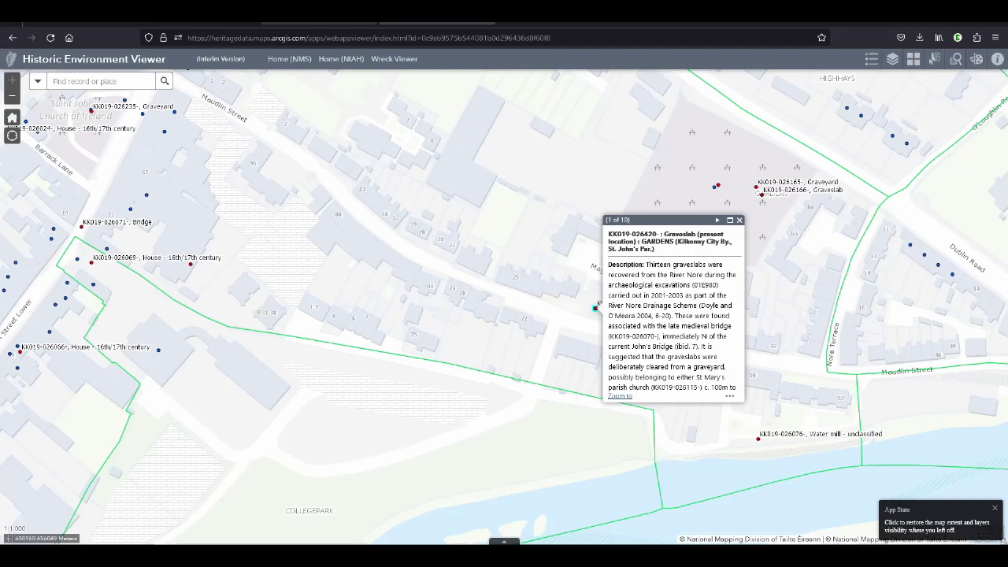
# Switch to the Historic Environment Viewer and examine the recorded monuments around Maudlin Street in Kilkenny
pyautogui.scroll(-1, 441, 317)
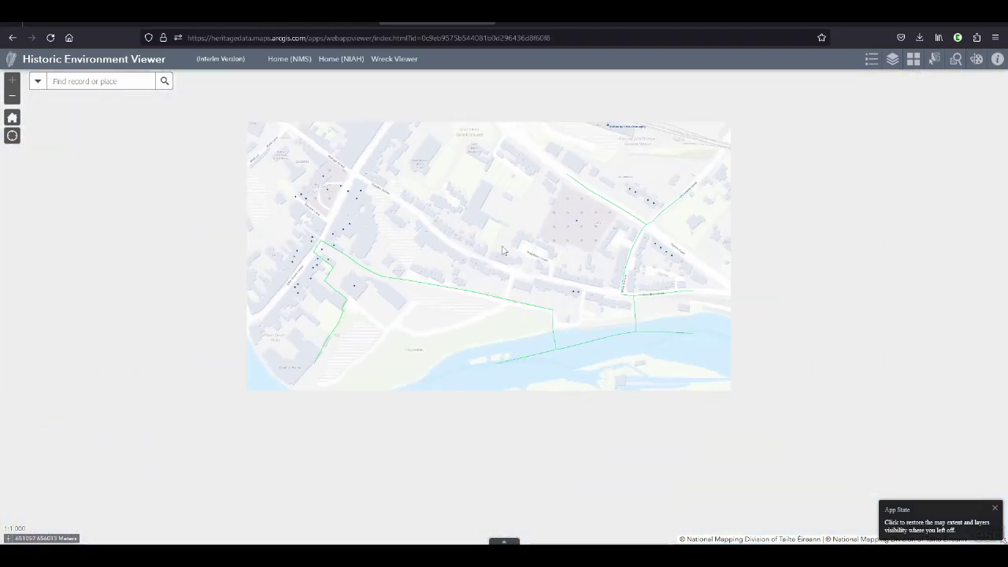
pyautogui.click(674, 181)
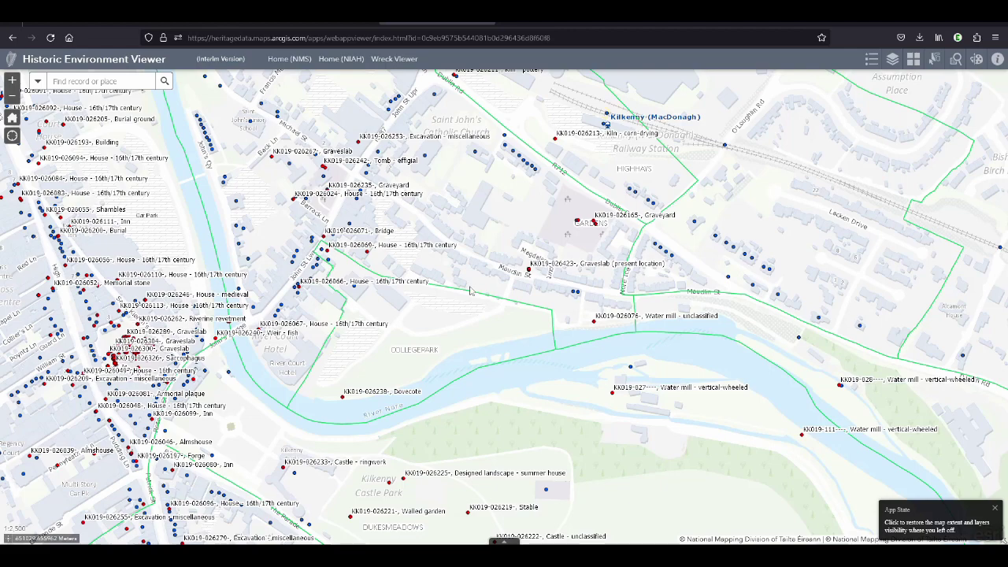
pyautogui.scroll(-4, 518, 326)
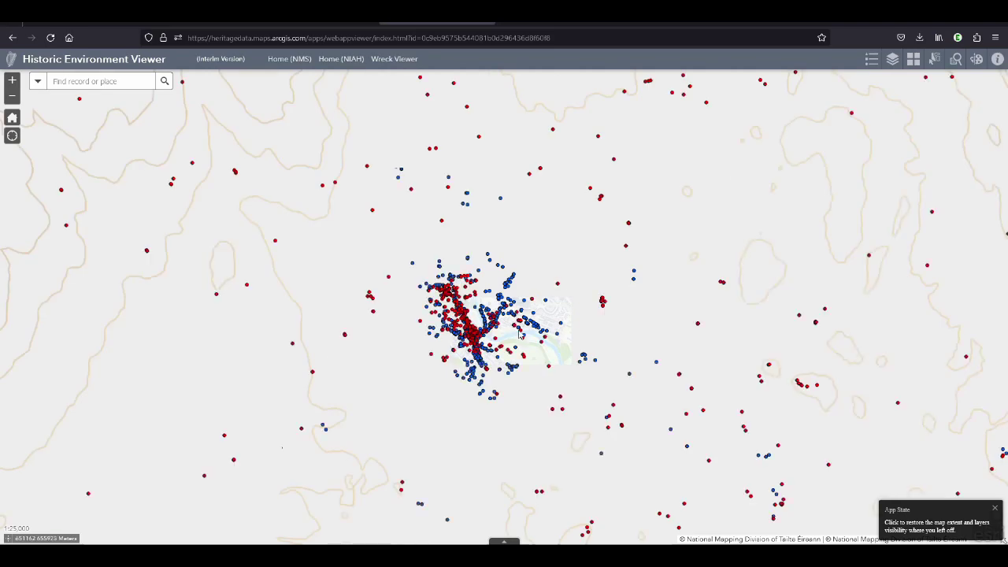
pyautogui.scroll(2, 519, 329)
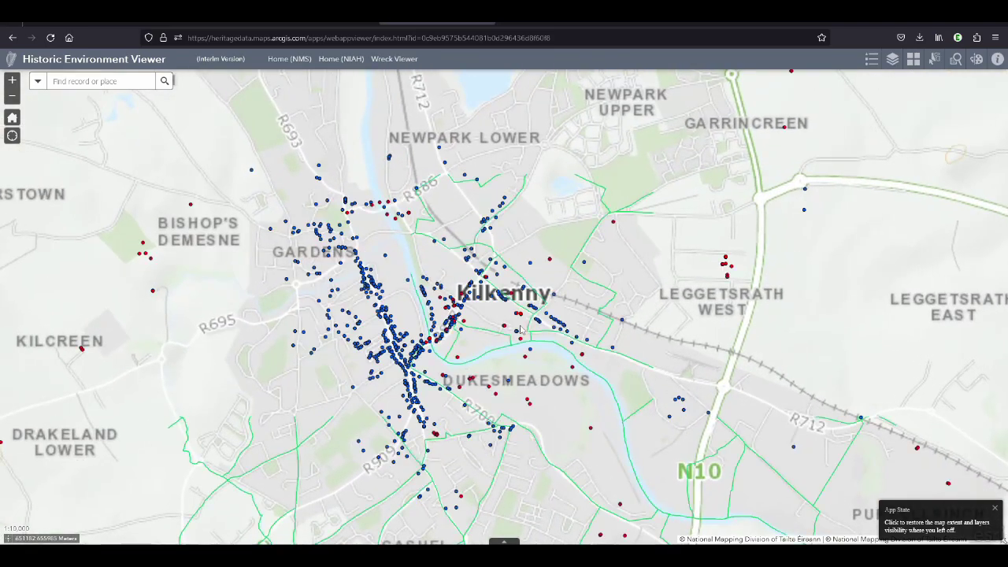
pyautogui.scroll(2, 520, 329)
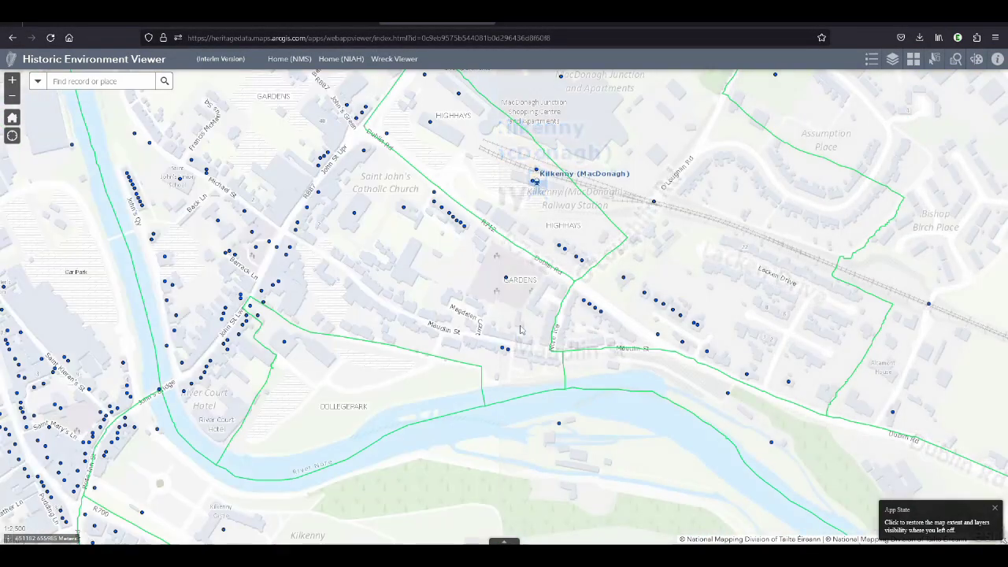
pyautogui.scroll(2, 343, 332)
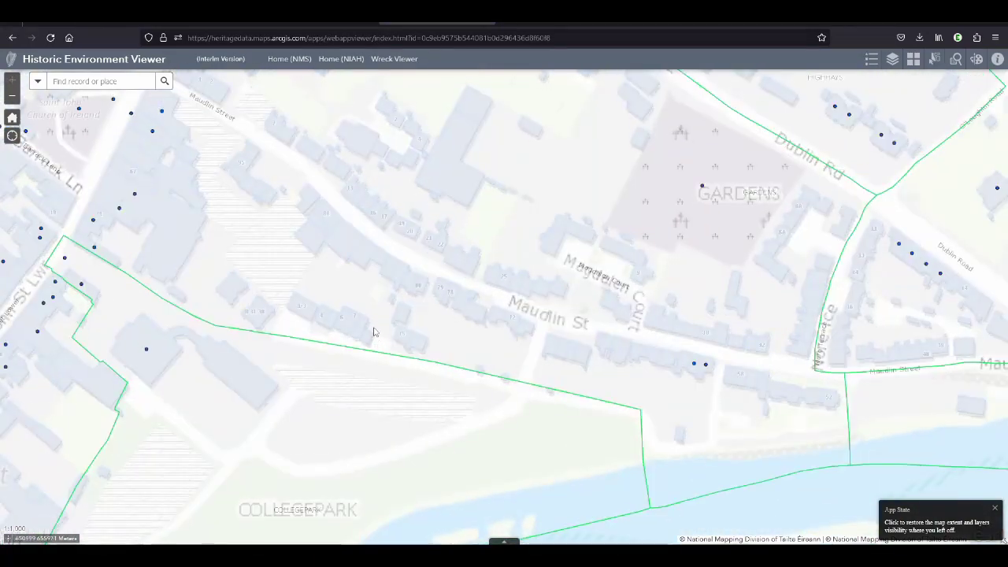
pyautogui.scroll(-2, 375, 323)
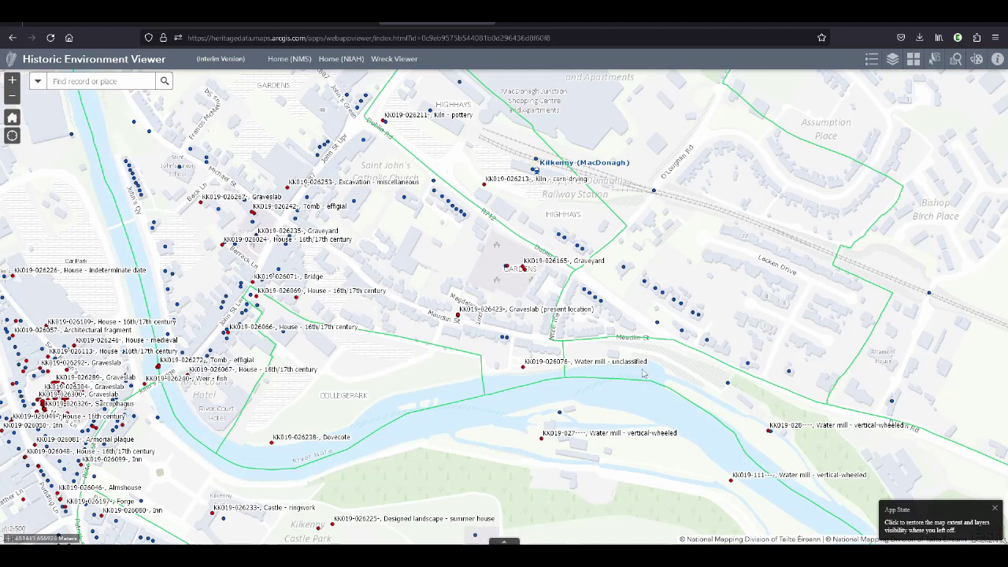
pyautogui.scroll(2, 556, 364)
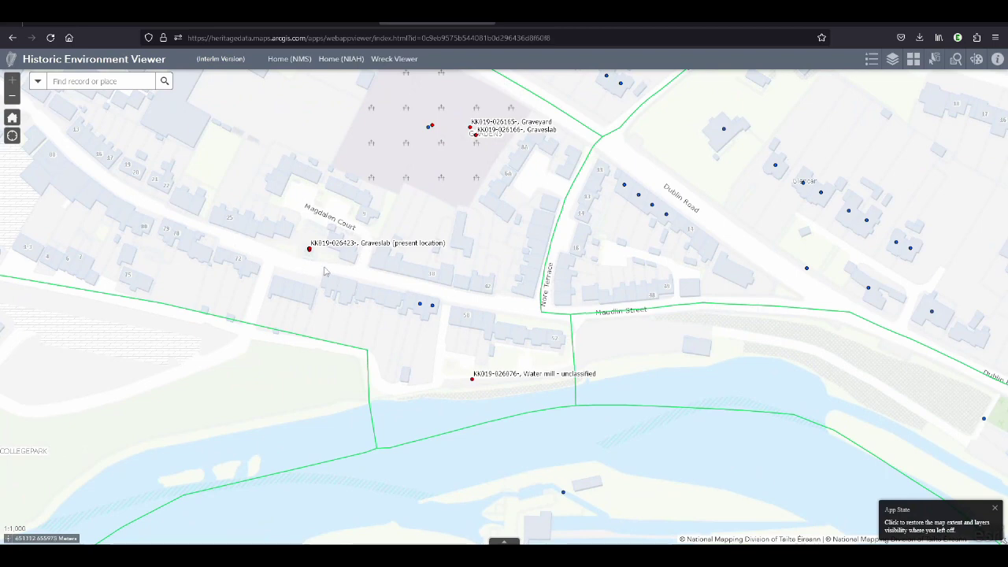
pyautogui.moveTo(324, 270); pyautogui.dragTo(470, 315)
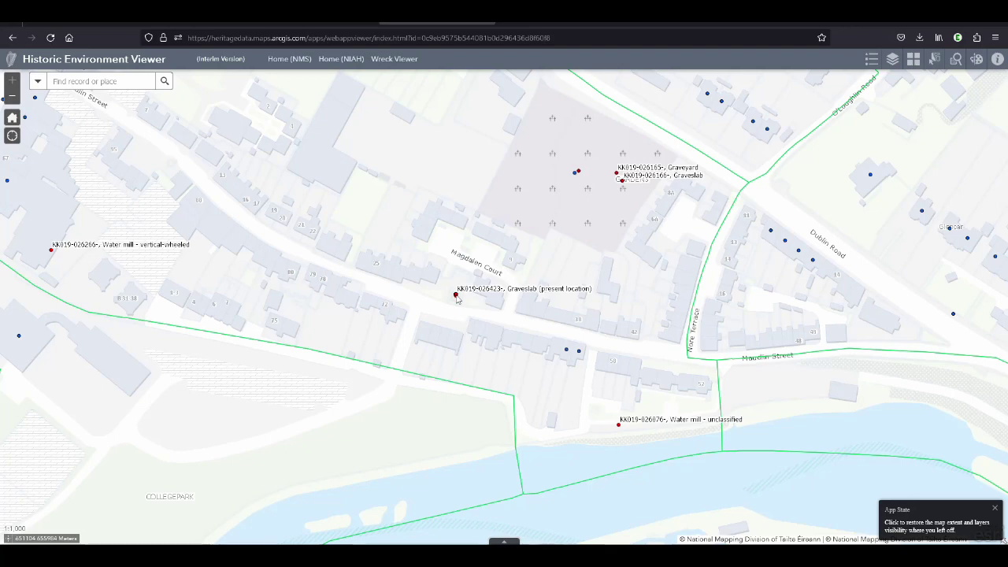
# Open the record of the graveslab beside Magdalen Court and highlight its monument number KK019-026420-
pyautogui.click(456, 295)
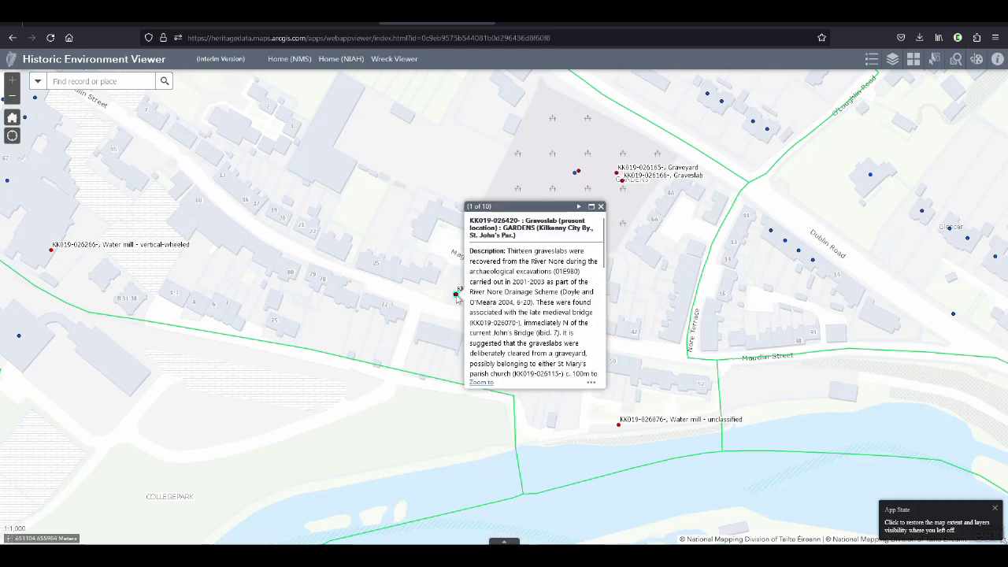
pyautogui.moveTo(469, 221); pyautogui.dragTo(523, 221)
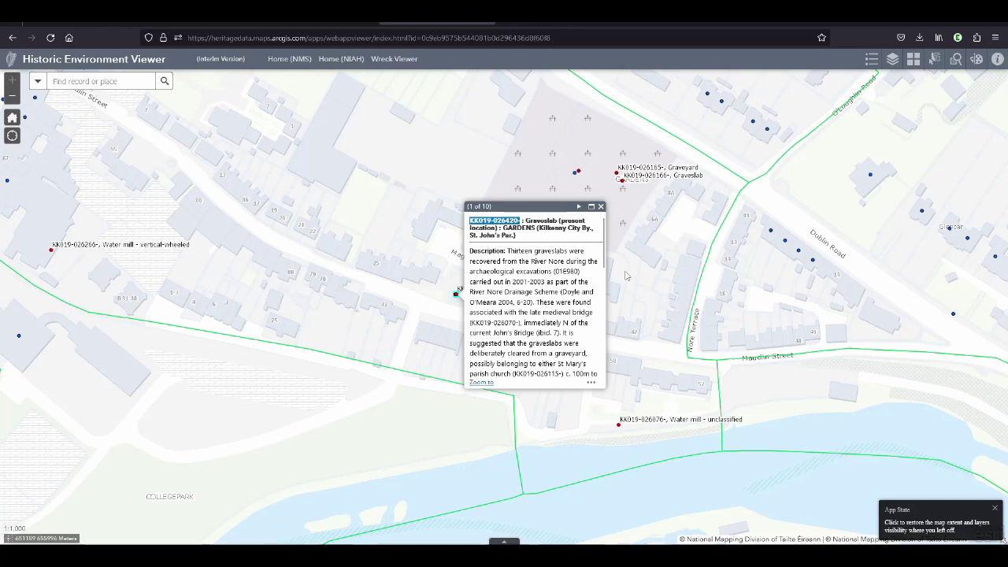
pyautogui.click(523, 222)
pyautogui.doubleClick(519, 221)
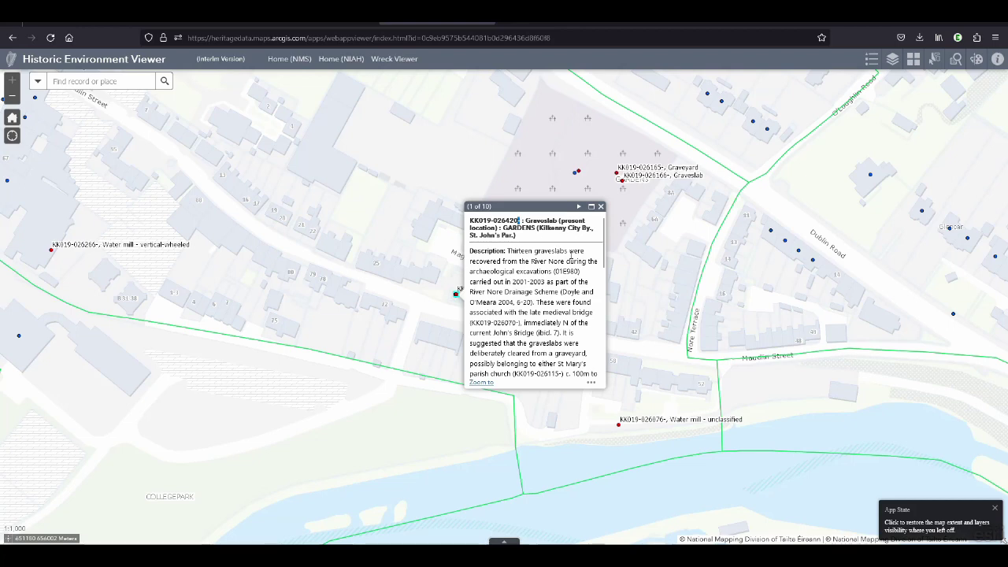
pyautogui.moveTo(469, 221); pyautogui.dragTo(521, 220)
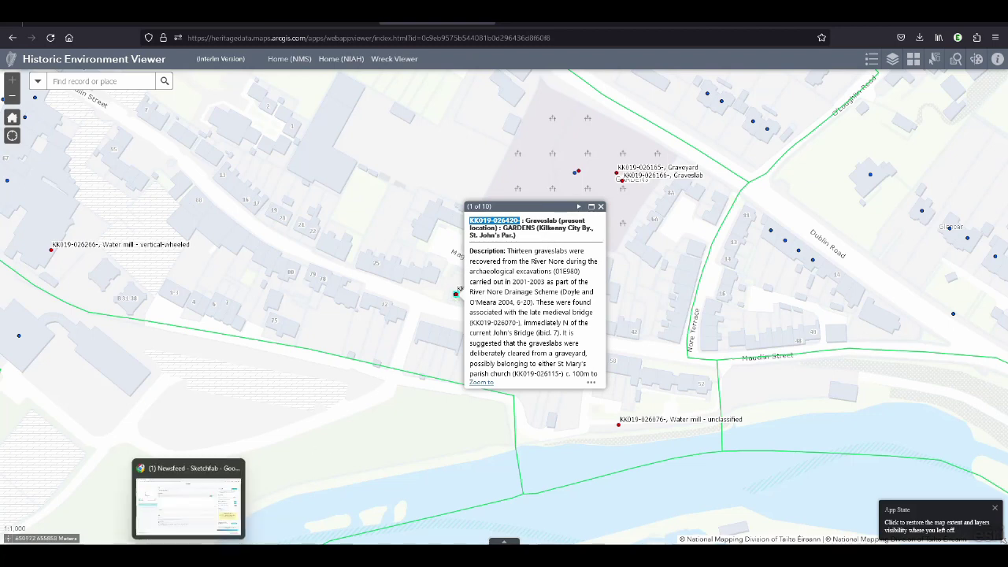
# Switch back to the Sketchfab model properties and begin the description with "Milestone on Maudlin Street in Kilkenny,"
pyautogui.click(184, 503)
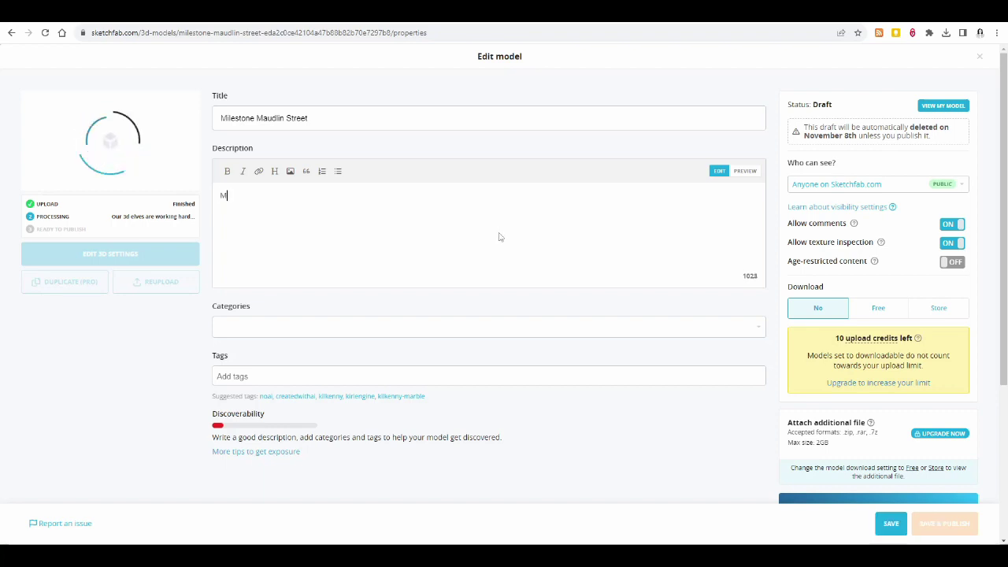
pyautogui.write('ilestone on ')
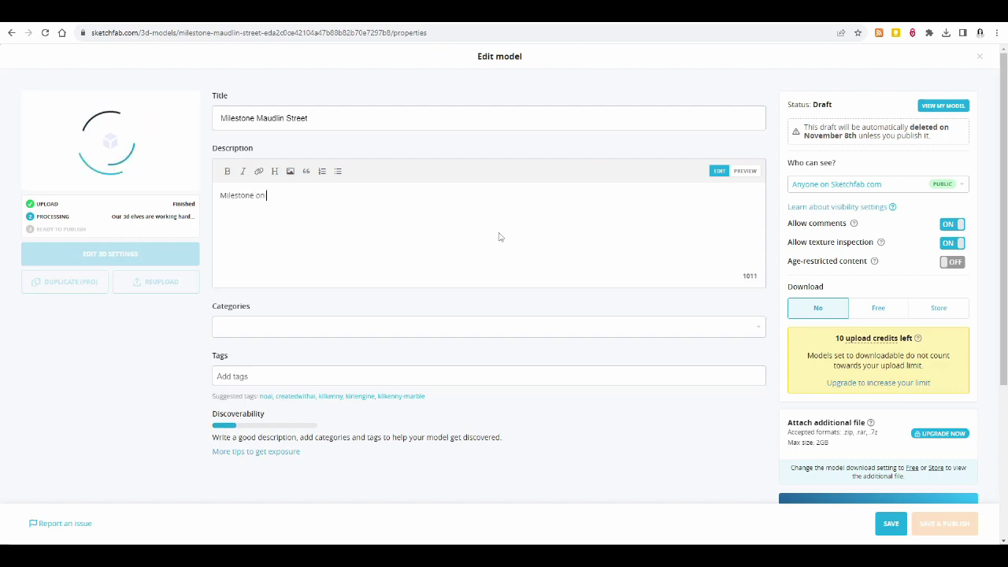
pyautogui.write('Maudlin Steet')
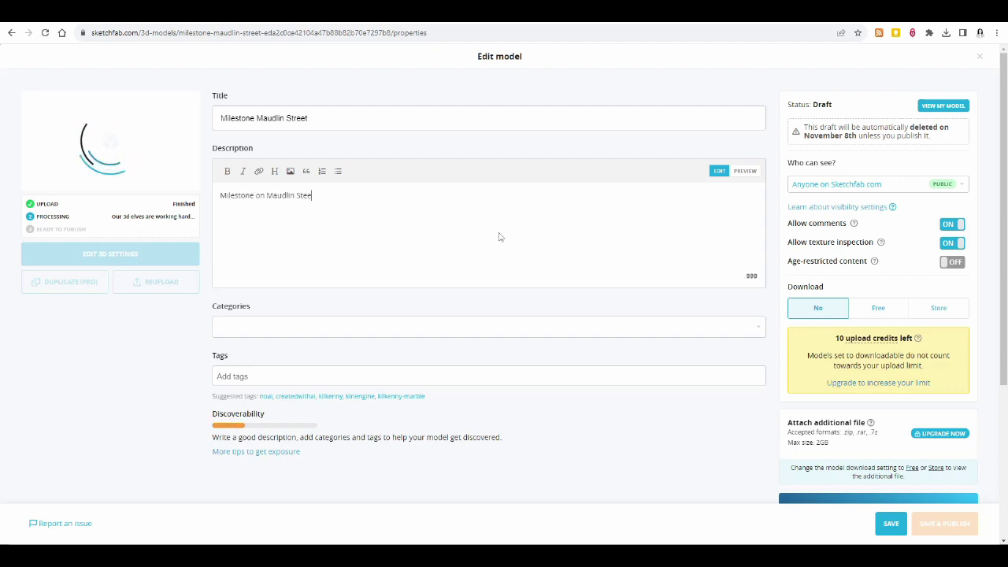
pyautogui.press('BackSpace')
pyautogui.press('BackSpace')
pyautogui.press('BackSpace')
pyautogui.press('BackSpace')
pyautogui.press('BackSpace')
pyautogui.write('reet')
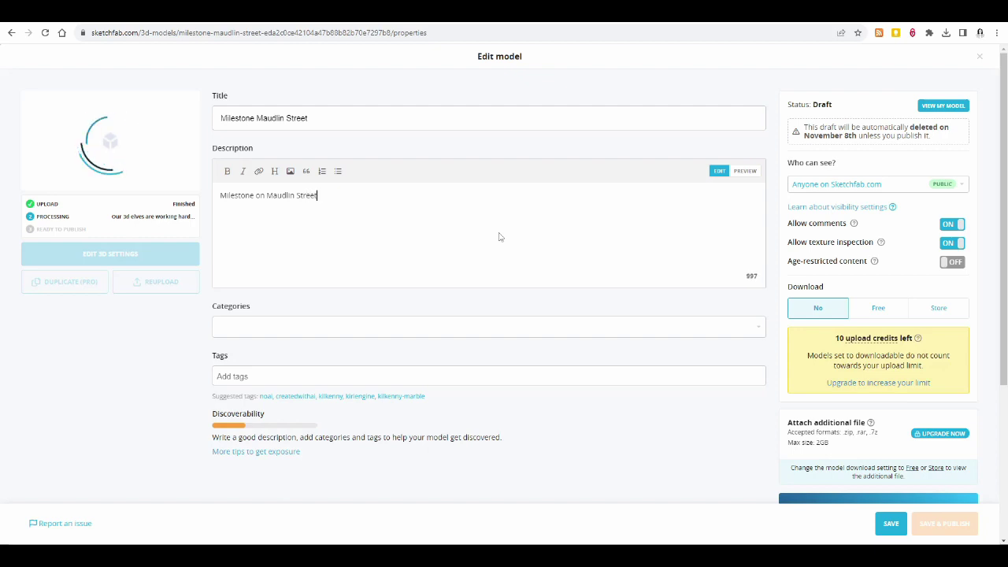
pyautogui.write(' in Kilkenny.')
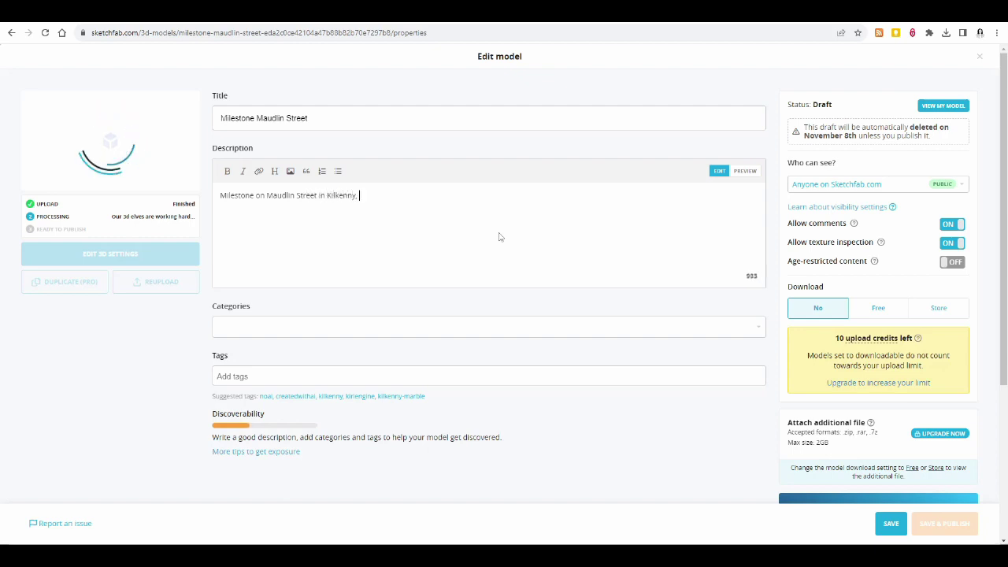
# Continue the description with "the old road to Dublin. It has "57" inscribed into it, possibly 57 Irish miles to Dublin (?)."
pyautogui.write(' the old road to Dublin')
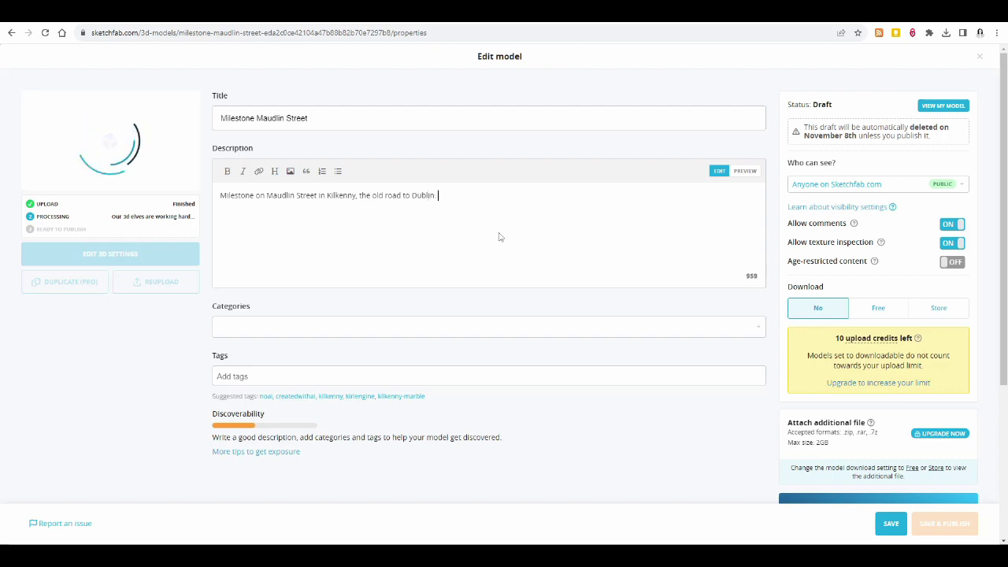
pyautogui.write('. It has "57" inscribed into')
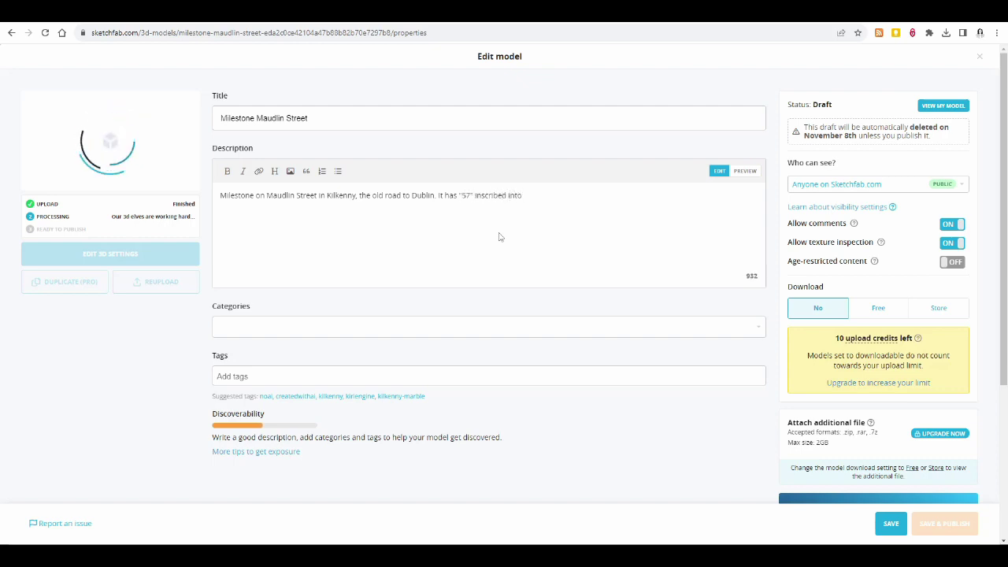
pyautogui.write(' it, possibly ')
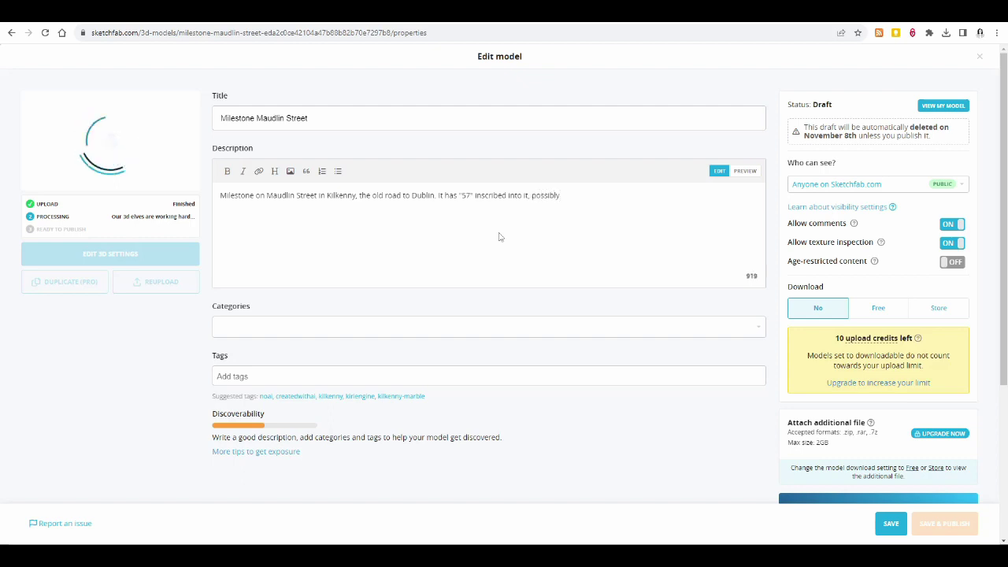
pyautogui.write('57 Irish miles to Dublin (?).')
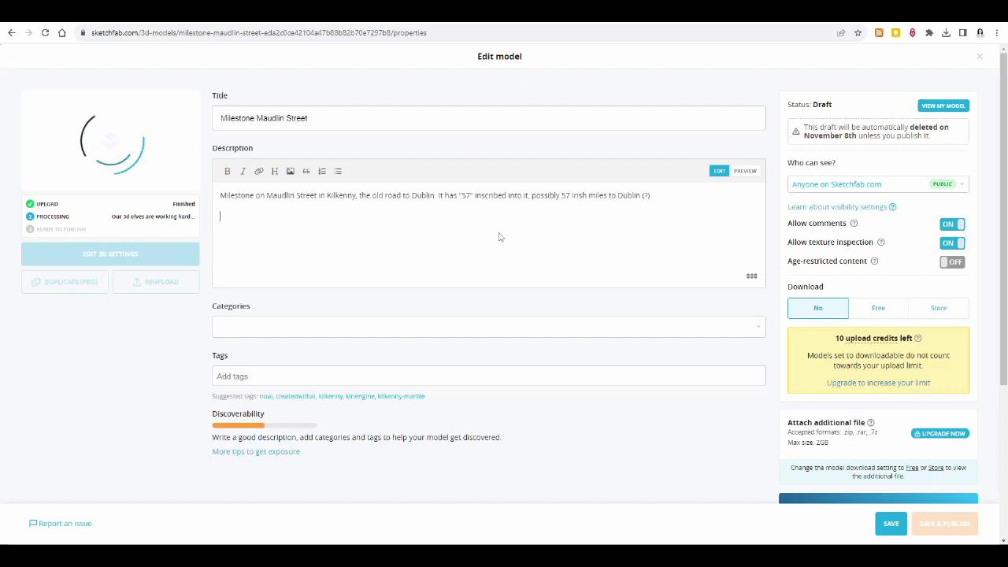
# Add a second paragraph to the description reading "Created with KiriEngine from 52 images."
pyautogui.write('Created with KiriEnginge')
pyautogui.press('BackSpace')
pyautogui.press('BackSpace')
pyautogui.write('e from 52 images.')
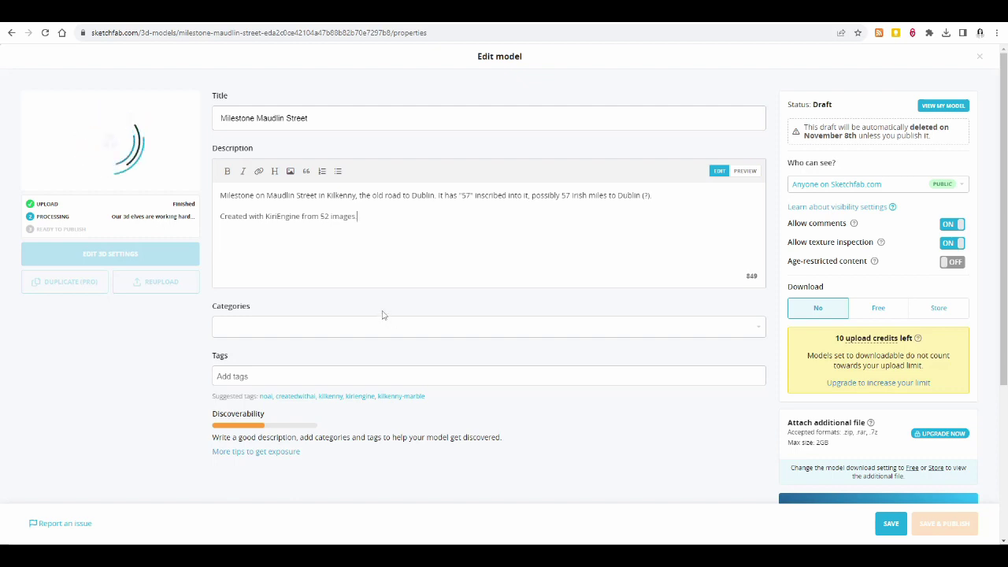
# Assign the model to the Cultural Heritage & History and Architecture categories
pyautogui.click(354, 334)
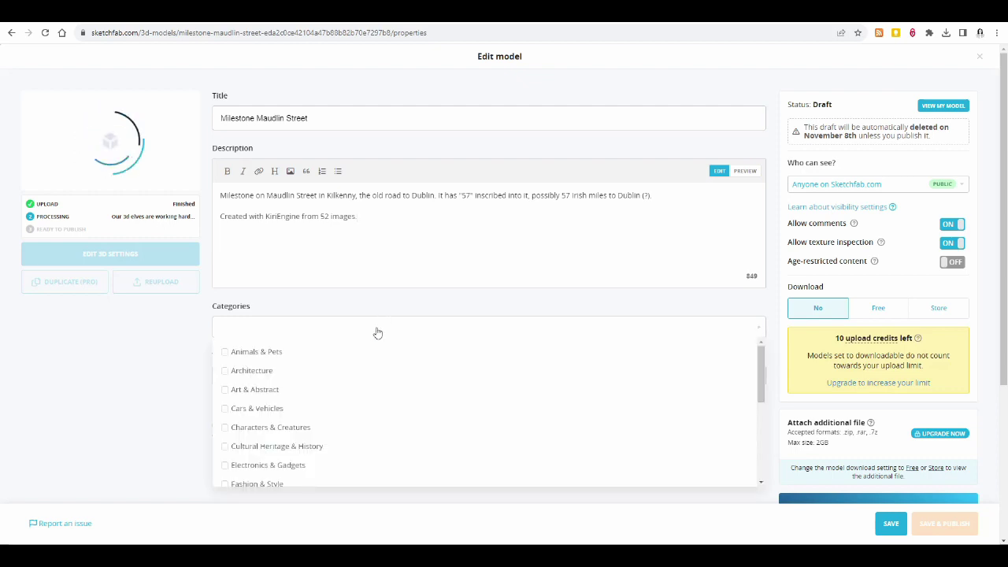
pyautogui.click(327, 448)
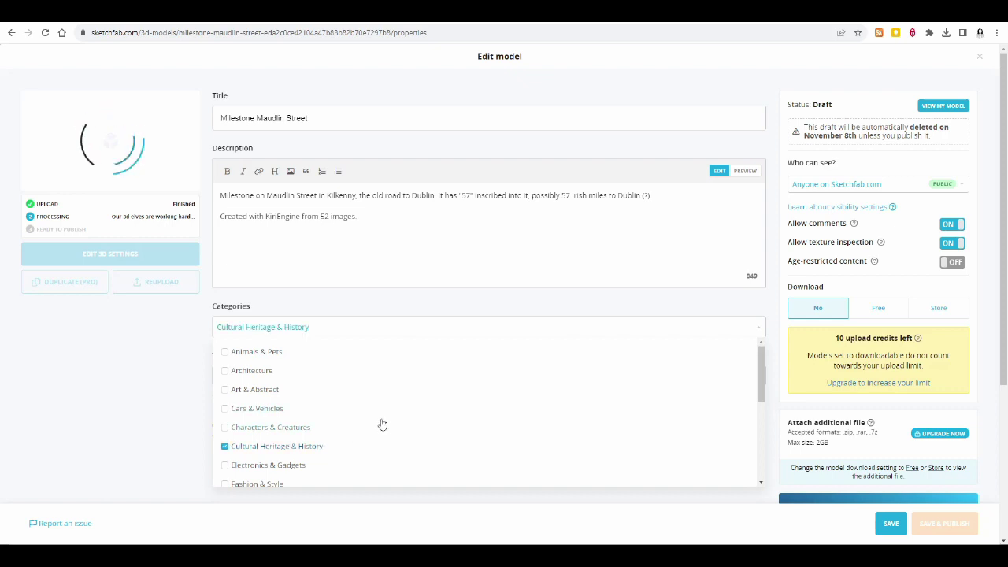
pyautogui.click(260, 376)
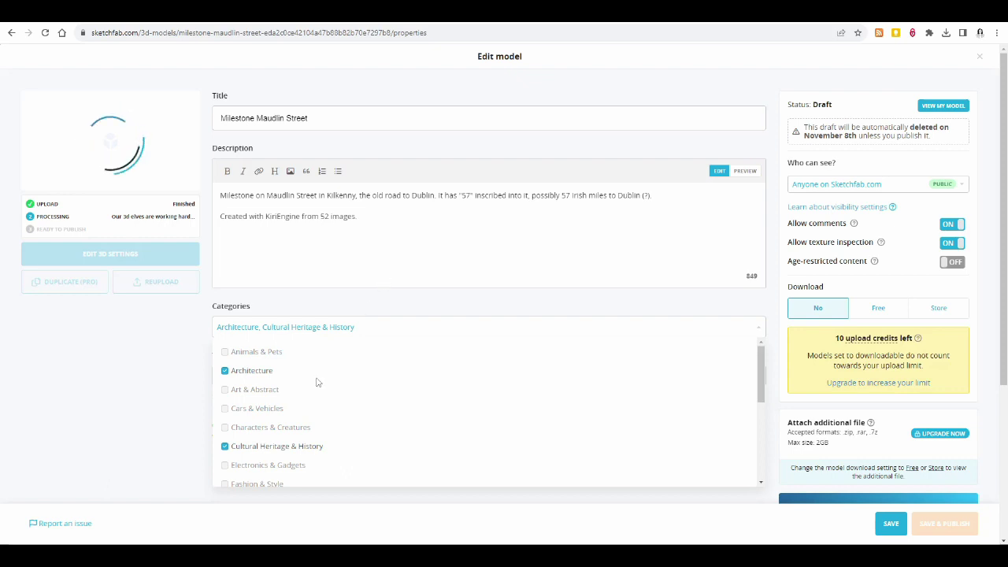
pyautogui.click(428, 298)
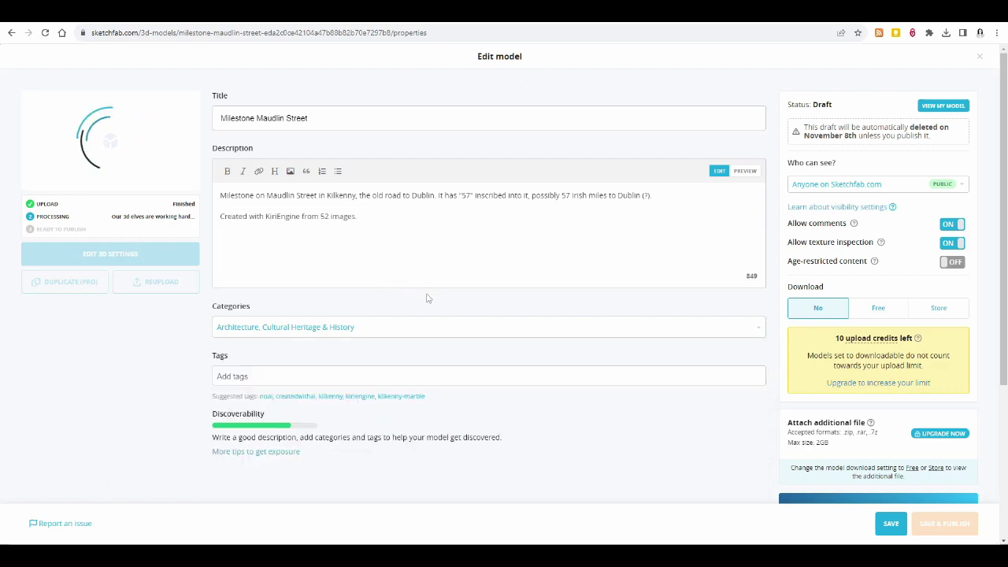
# Add the tags kiriengine and kilkenny-marble to the model
pyautogui.click(281, 376)
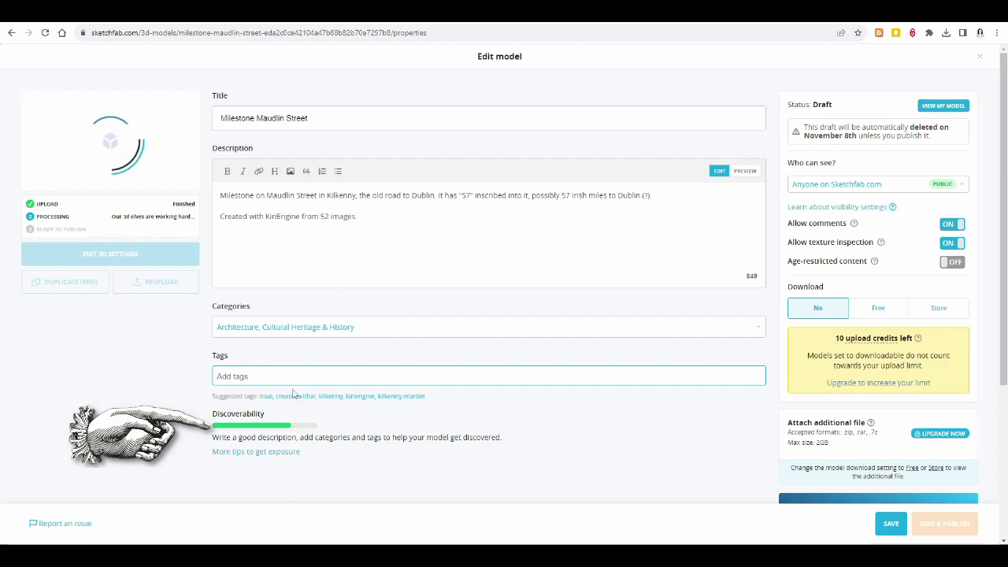
pyautogui.write('kiri')
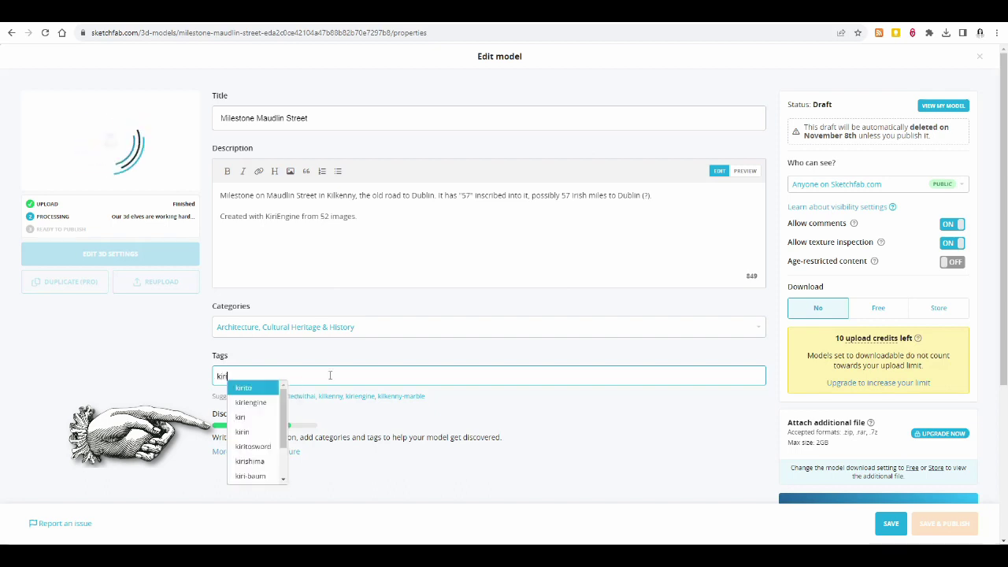
pyautogui.click(264, 408)
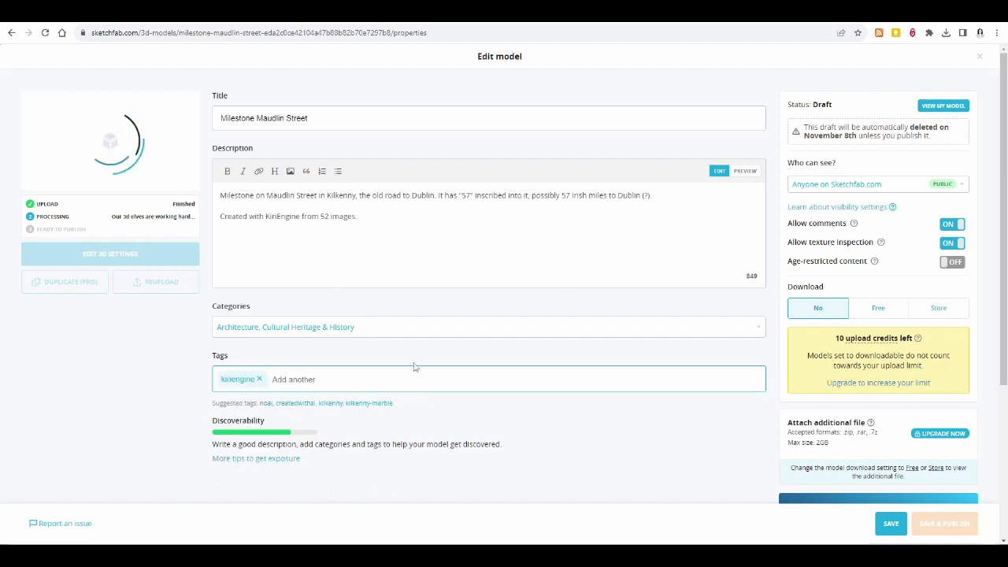
pyautogui.click(377, 405)
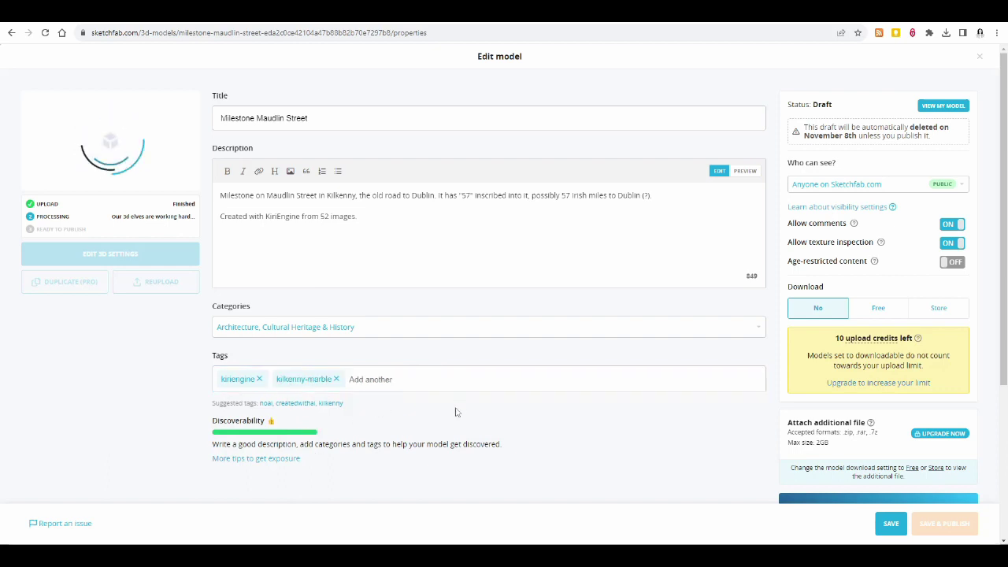
# Add the tags kilkenny and milestone to the model and save its properties
pyautogui.click(331, 403)
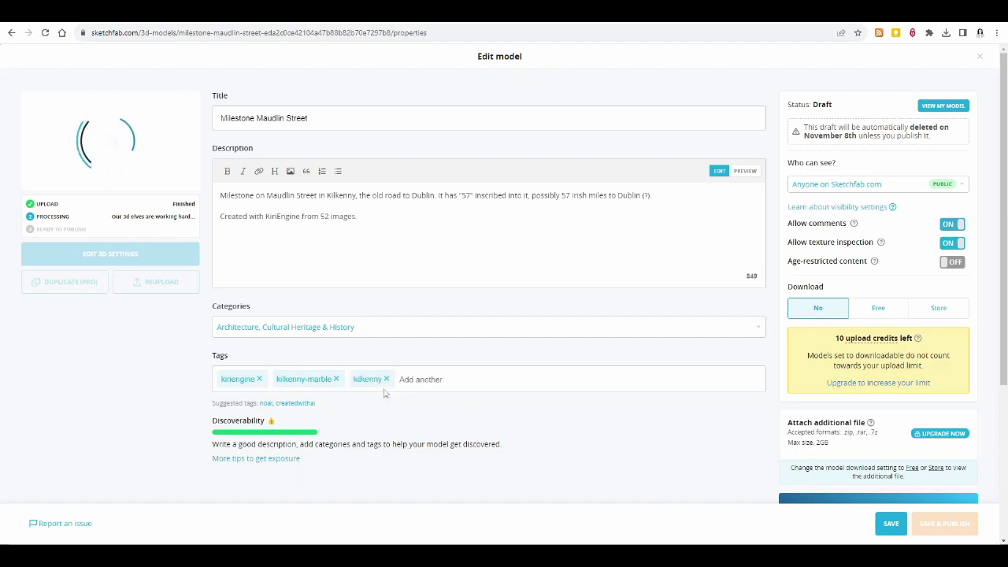
pyautogui.click(462, 380)
pyautogui.write('mile')
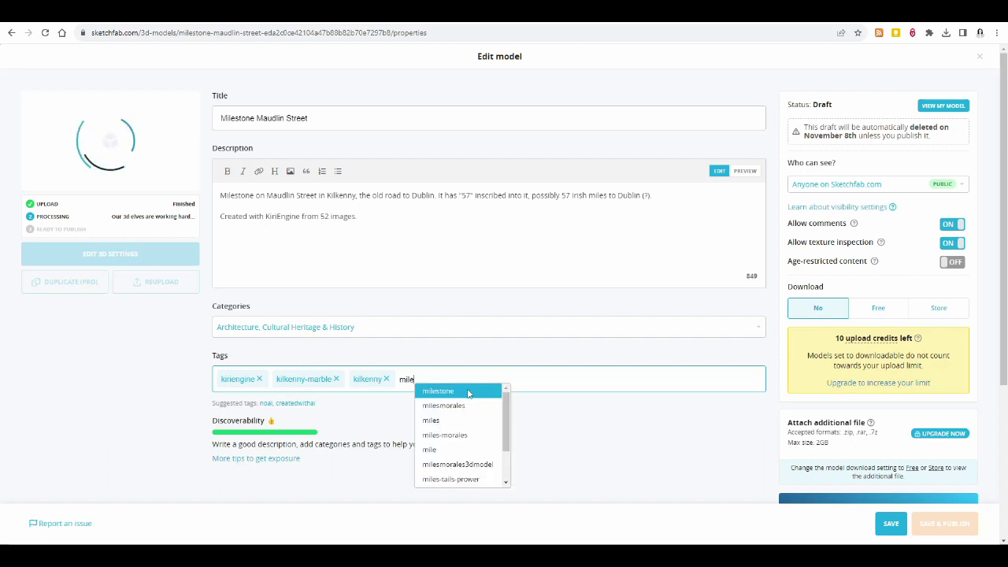
pyautogui.click(467, 392)
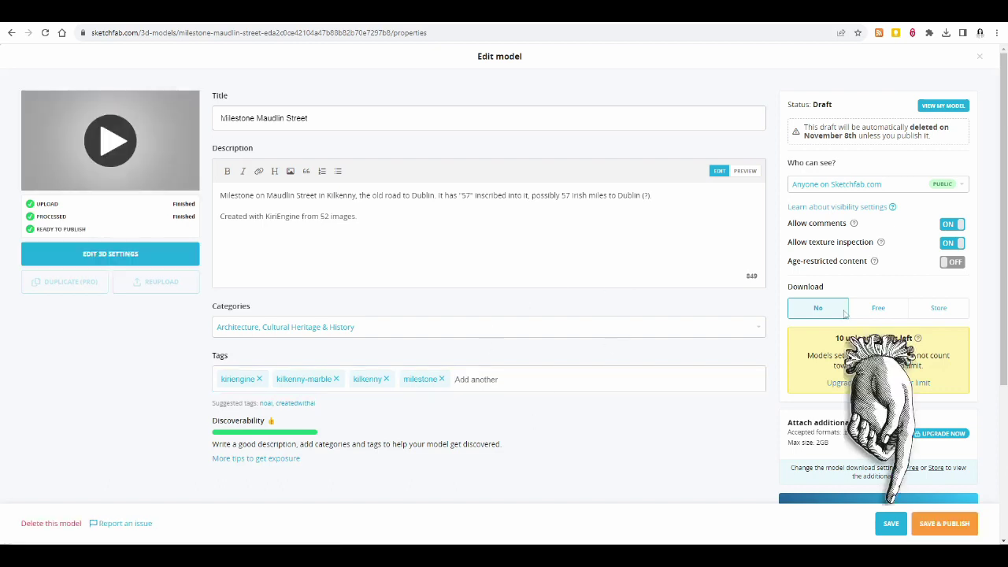
pyautogui.click(891, 523)
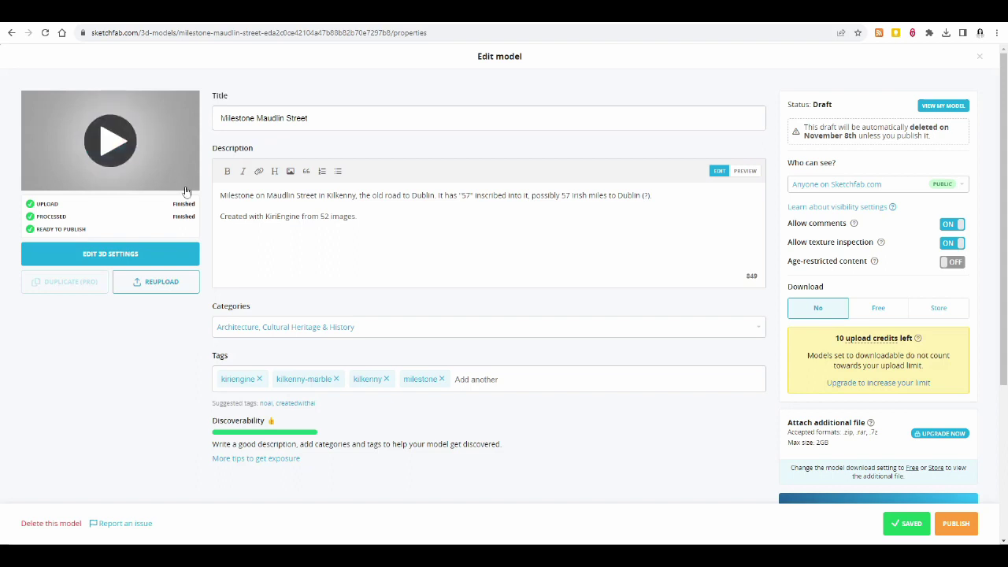
# Open the model's 3D settings and examine the milestone from several angles to judge its tilt
pyautogui.click(122, 259)
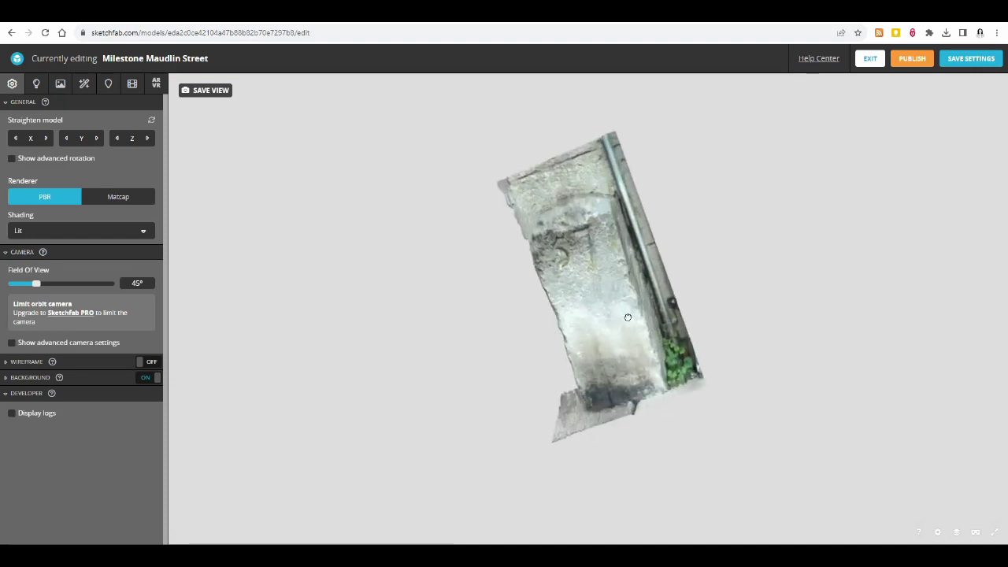
pyautogui.moveTo(628, 318); pyautogui.dragTo(591, 365)
pyautogui.scroll(3, 591, 365)
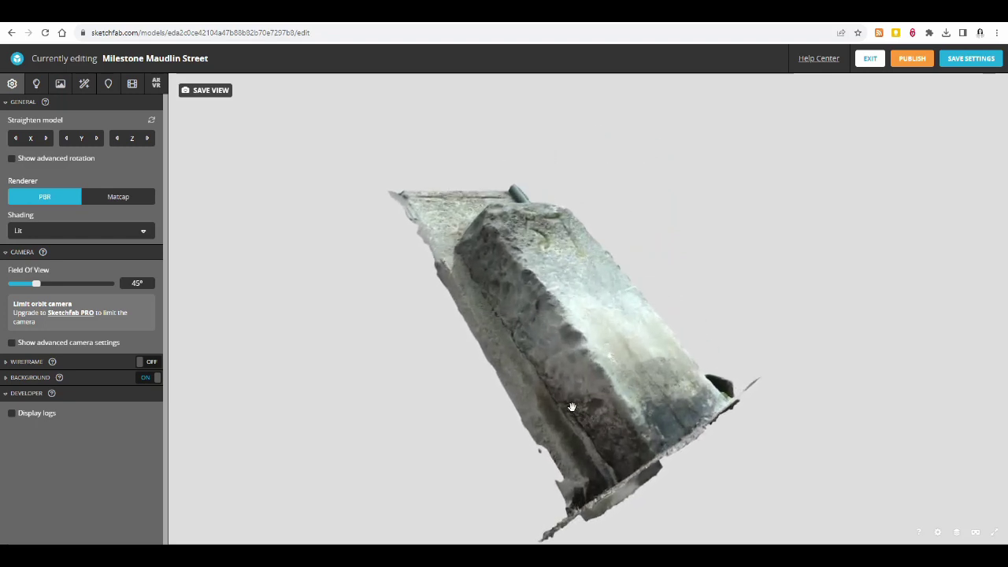
pyautogui.moveTo(572, 406); pyautogui.dragTo(572, 432)
pyautogui.scroll(-3, 647, 266)
pyautogui.moveTo(646, 266)
pyautogui.mouseDown()
pyautogui.moveTo(659, 252)
pyautogui.moveTo(690, 278)
pyautogui.moveTo(583, 234)
pyautogui.moveTo(657, 275)
pyautogui.moveTo(740, 216)
pyautogui.moveTo(641, 310)
pyautogui.moveTo(646, 236)
pyautogui.moveTo(658, 260)
pyautogui.mouseUp()
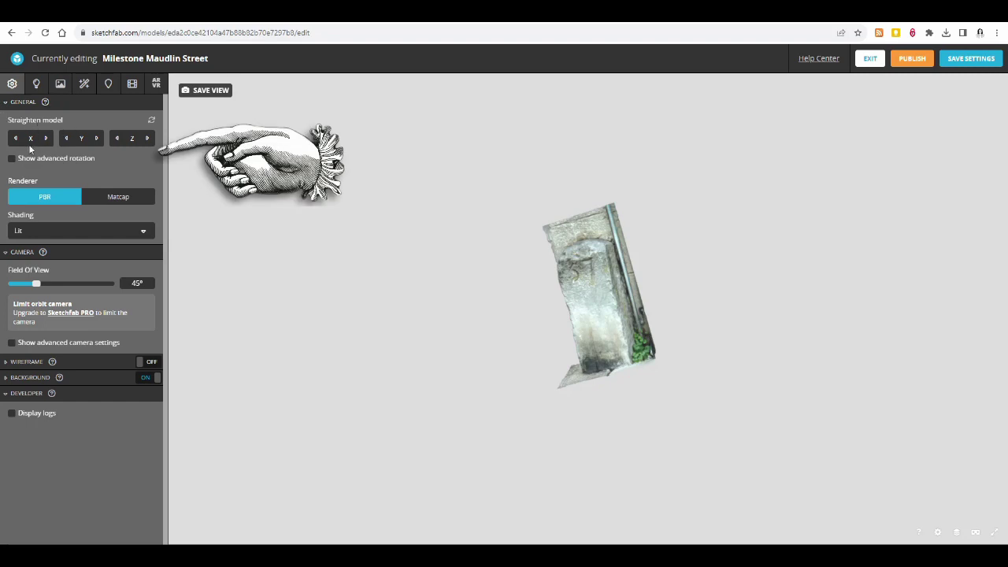
# Try to straighten the model with stepped rotations about the X axis
pyautogui.click(47, 140)
pyautogui.click(47, 140)
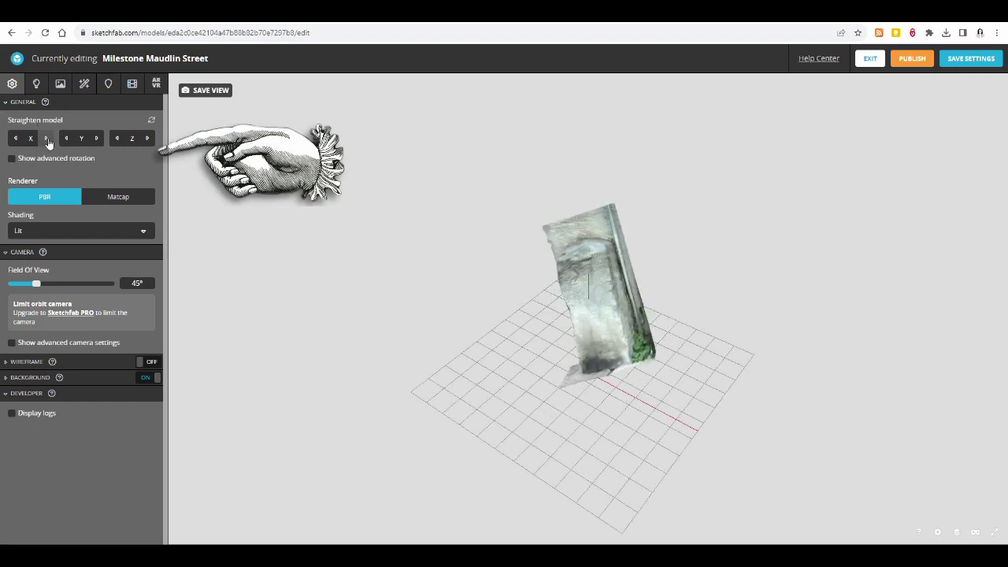
pyautogui.click(47, 140)
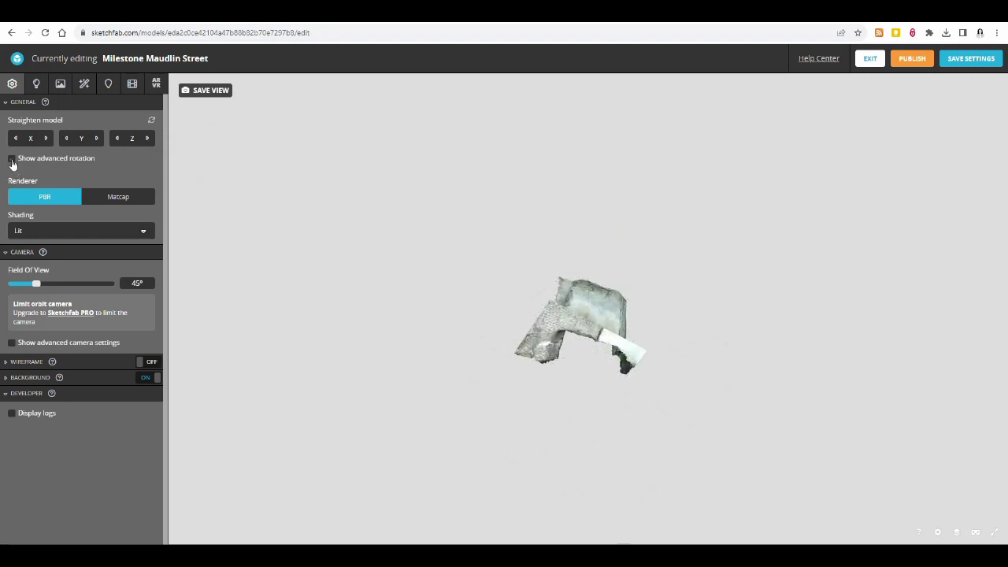
# Enable advanced rotation and rotate the model freely about the X and Y axes until the milestone stands upright above the grid
pyautogui.click(12, 159)
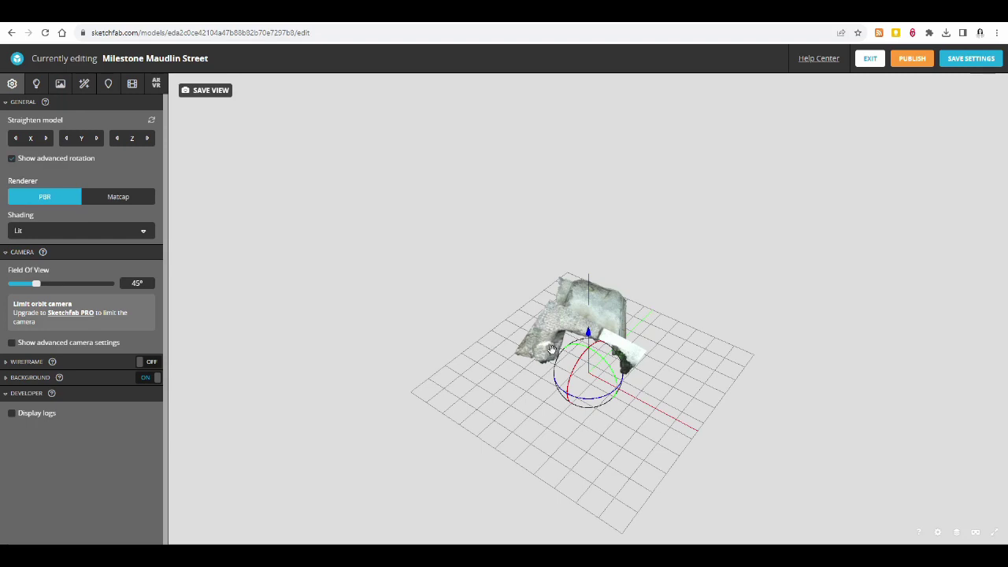
pyautogui.moveTo(580, 362); pyautogui.dragTo(575, 373)
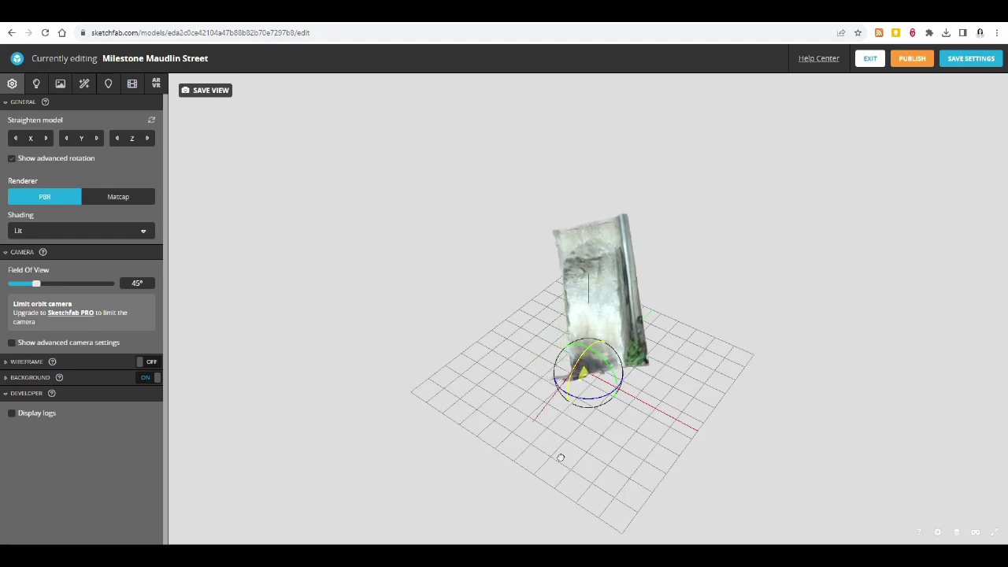
pyautogui.moveTo(577, 501); pyautogui.dragTo(577, 525)
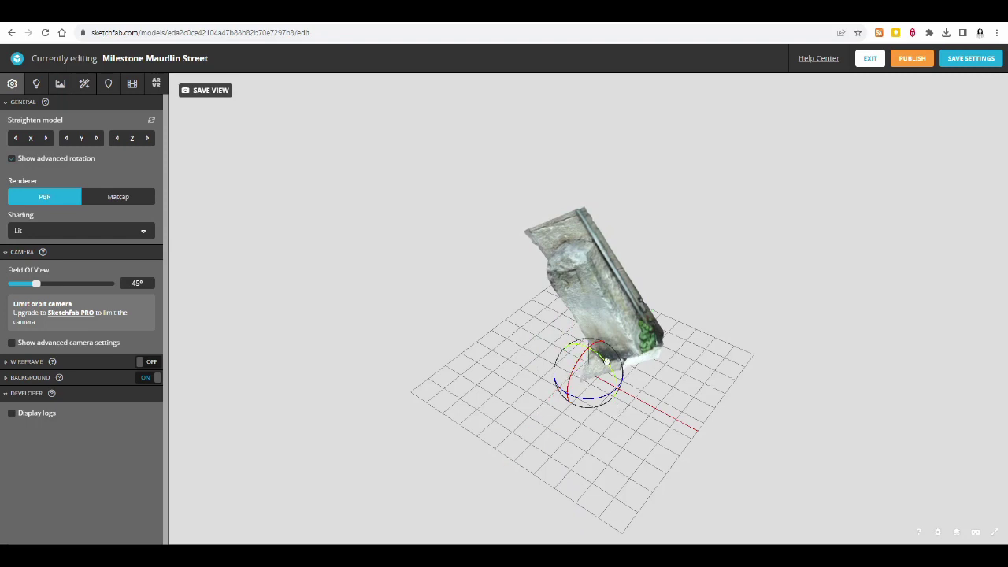
pyautogui.moveTo(606, 361); pyautogui.dragTo(621, 369)
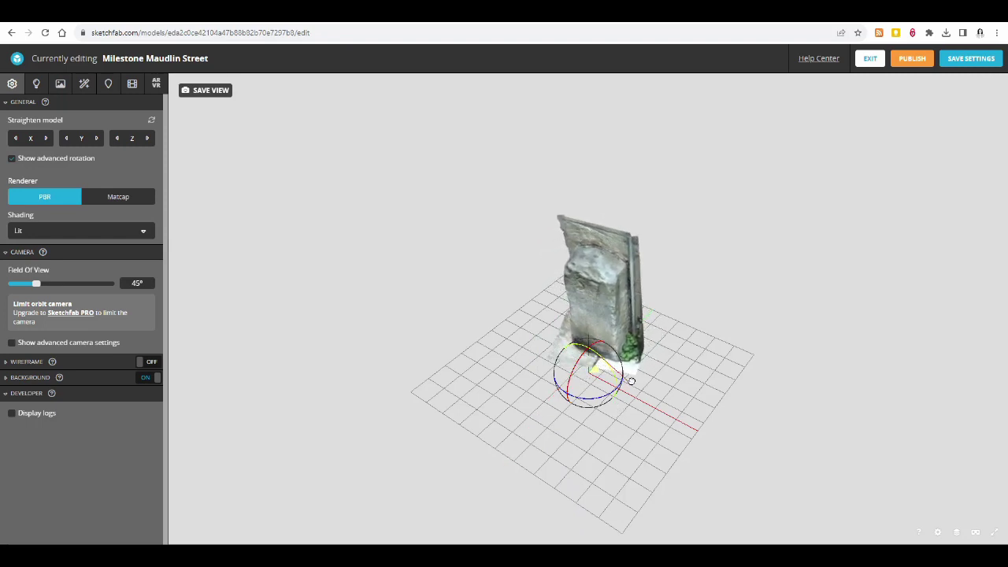
pyautogui.moveTo(632, 382); pyautogui.dragTo(494, 396)
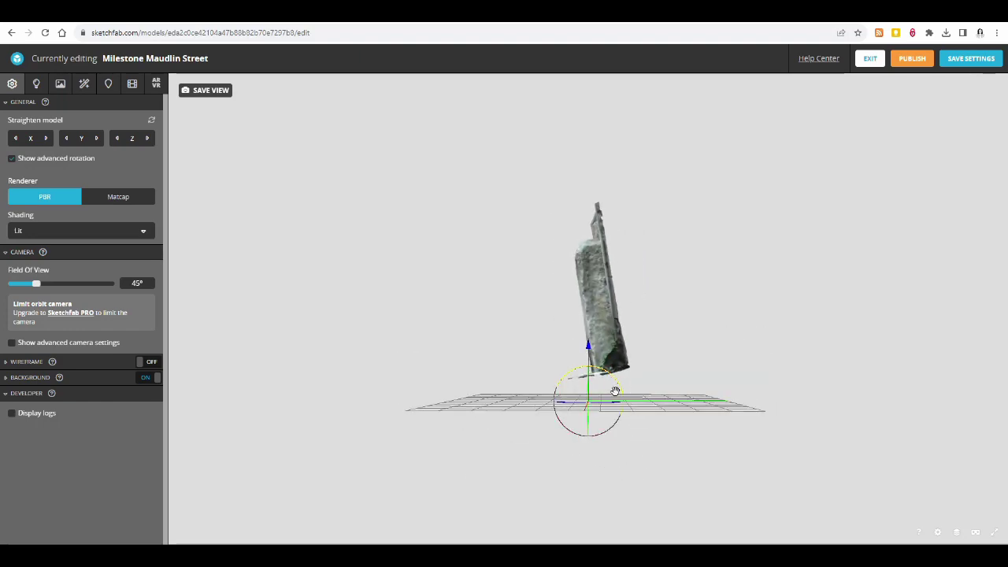
pyautogui.moveTo(616, 391); pyautogui.dragTo(602, 369)
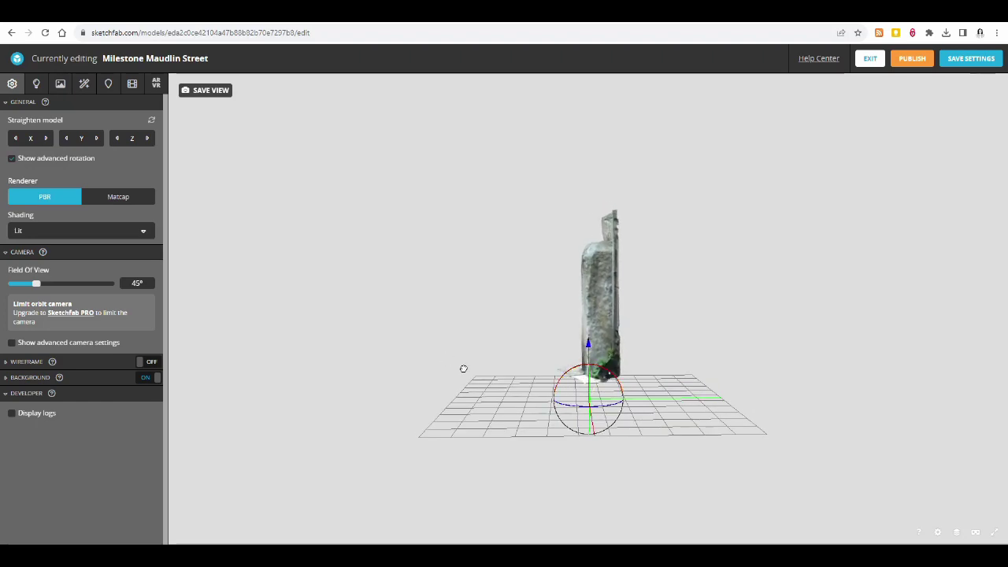
# Inspect the straightened milestone's faces, base and inscription from several angles and distances, and save the 3D settings
pyautogui.moveTo(468, 370); pyautogui.dragTo(607, 369)
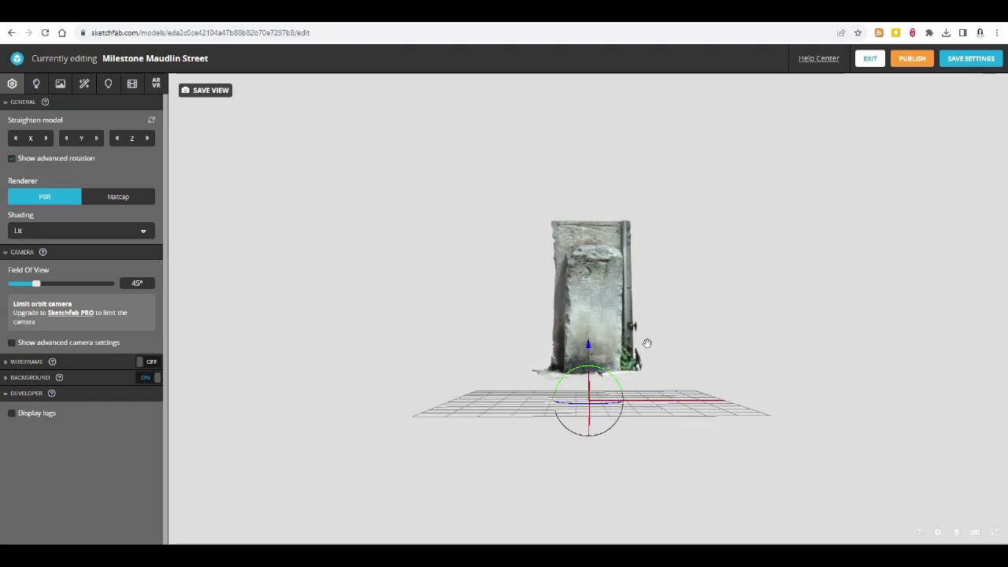
pyautogui.moveTo(661, 337); pyautogui.dragTo(638, 414)
pyautogui.scroll(5, 627, 462)
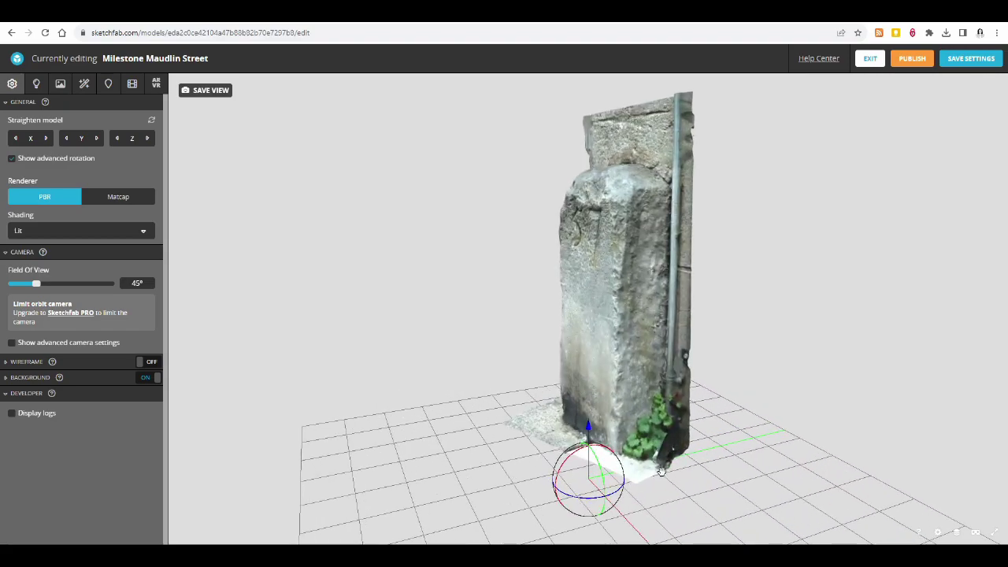
pyautogui.moveTo(660, 473); pyautogui.dragTo(575, 257)
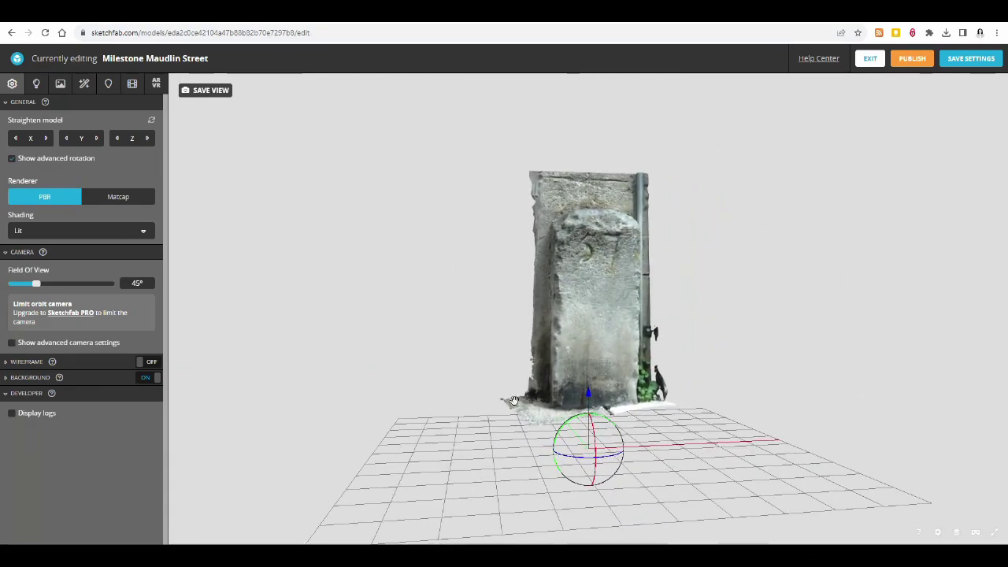
pyautogui.scroll(2, 620, 192)
pyautogui.scroll(2, 622, 189)
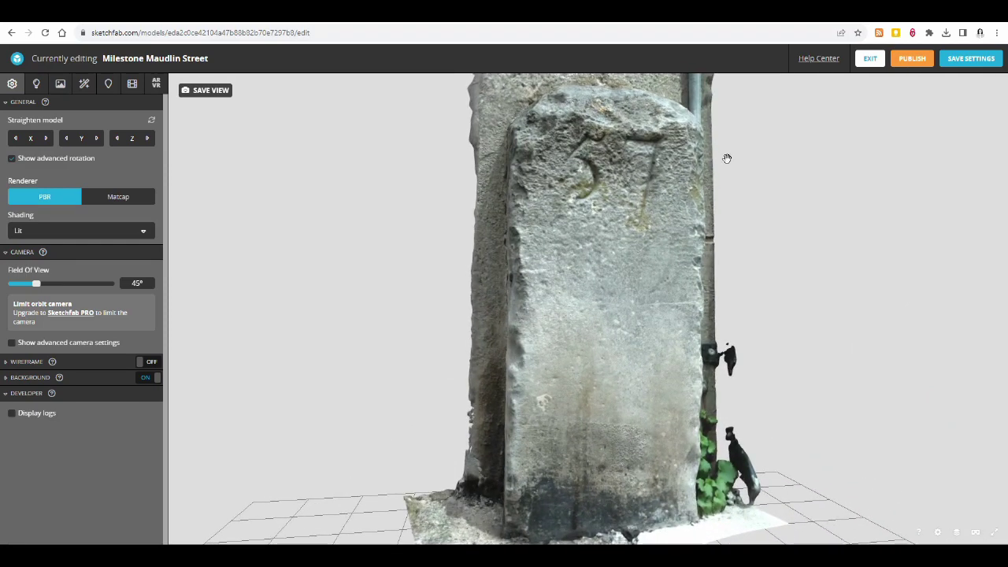
pyautogui.moveTo(559, 270)
pyautogui.mouseDown()
pyautogui.moveTo(544, 277)
pyautogui.moveTo(545, 265)
pyautogui.mouseUp()
pyautogui.scroll(3, 536, 434)
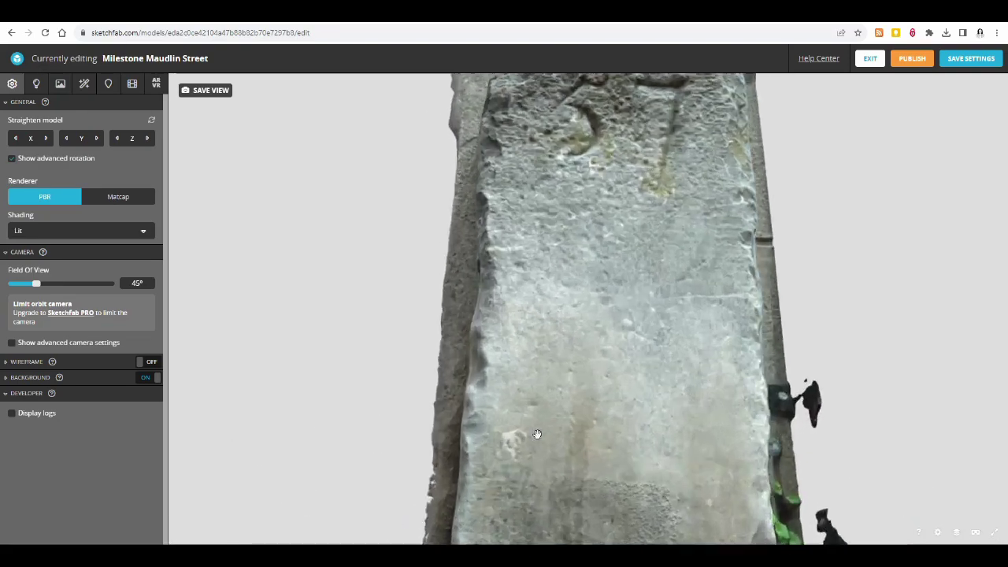
pyautogui.moveTo(536, 479); pyautogui.dragTo(487, 412)
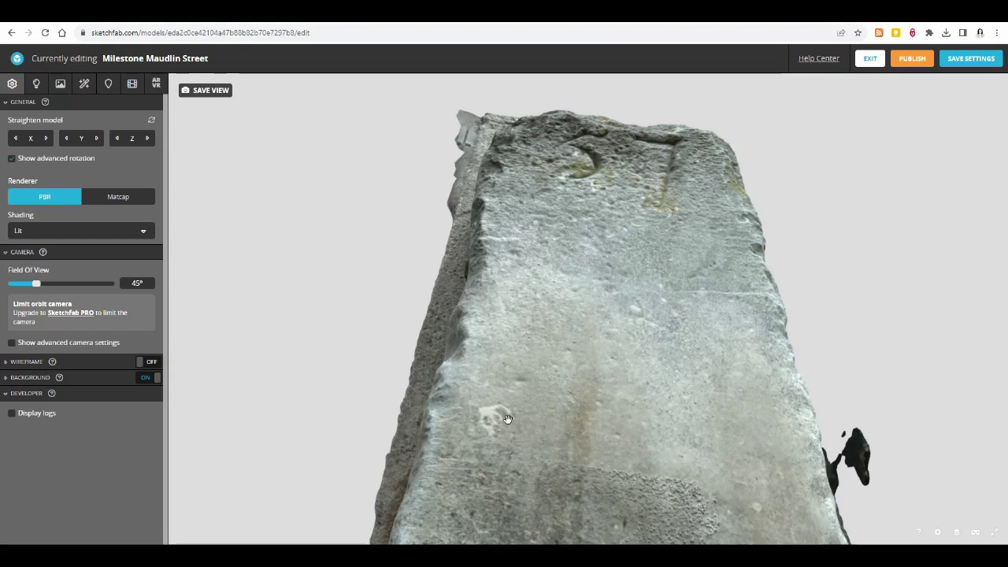
pyautogui.scroll(-5, 555, 384)
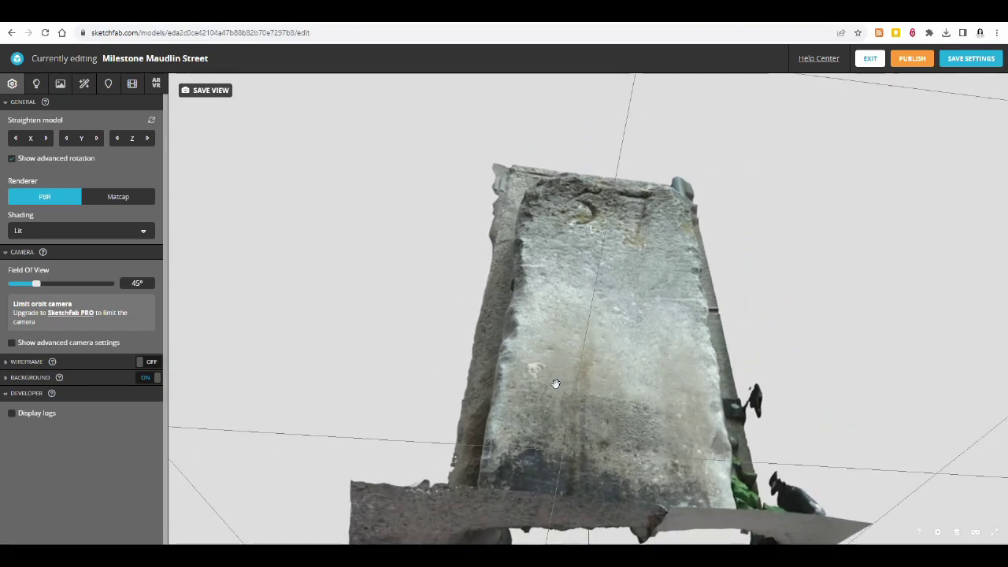
pyautogui.moveTo(592, 321); pyautogui.dragTo(586, 353)
pyautogui.scroll(-5, 806, 196)
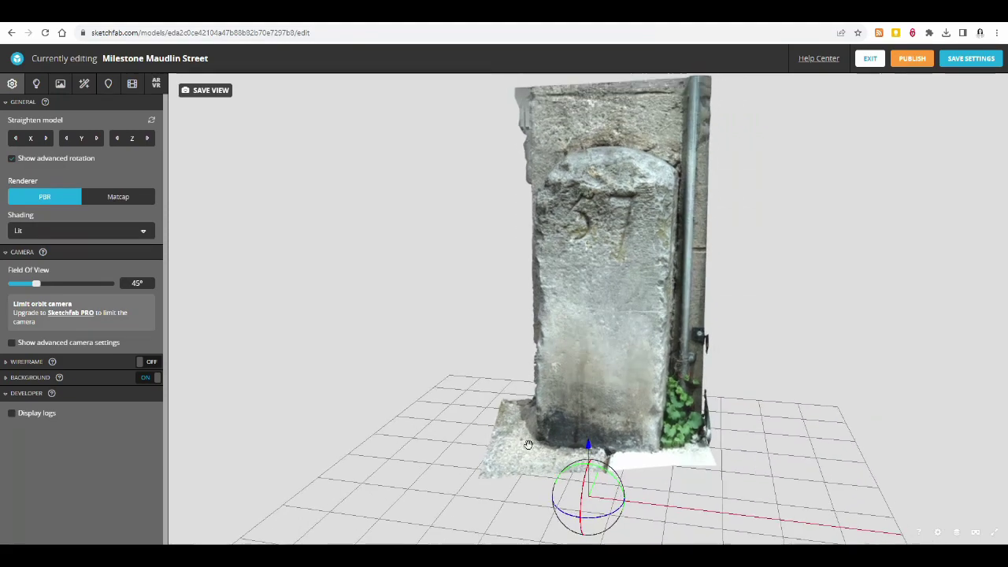
pyautogui.click(983, 63)
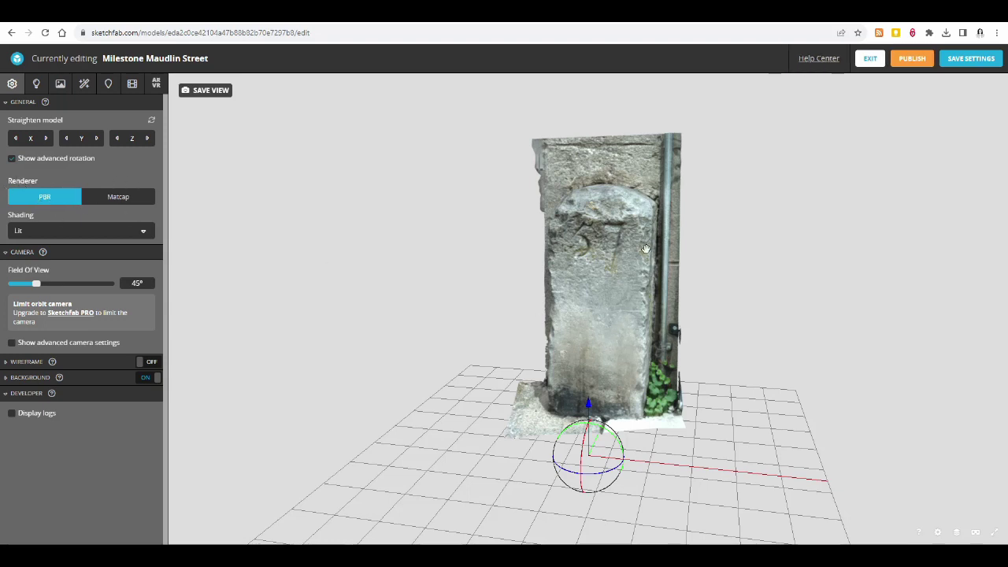
# Preview the model with the Matcap renderer and with the wireframe, restoring PBR and switching the wireframe off again
pyautogui.click(117, 197)
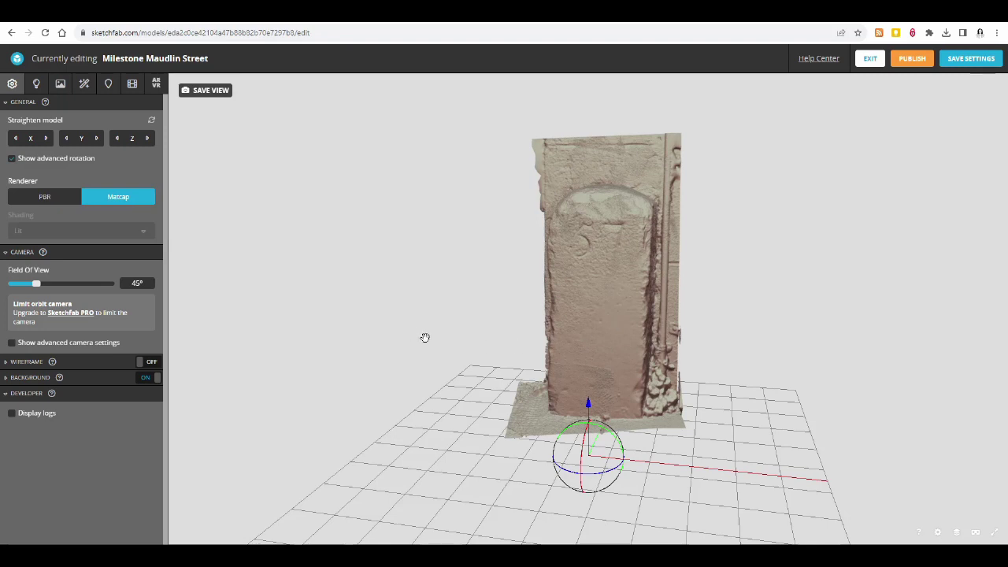
pyautogui.click(45, 197)
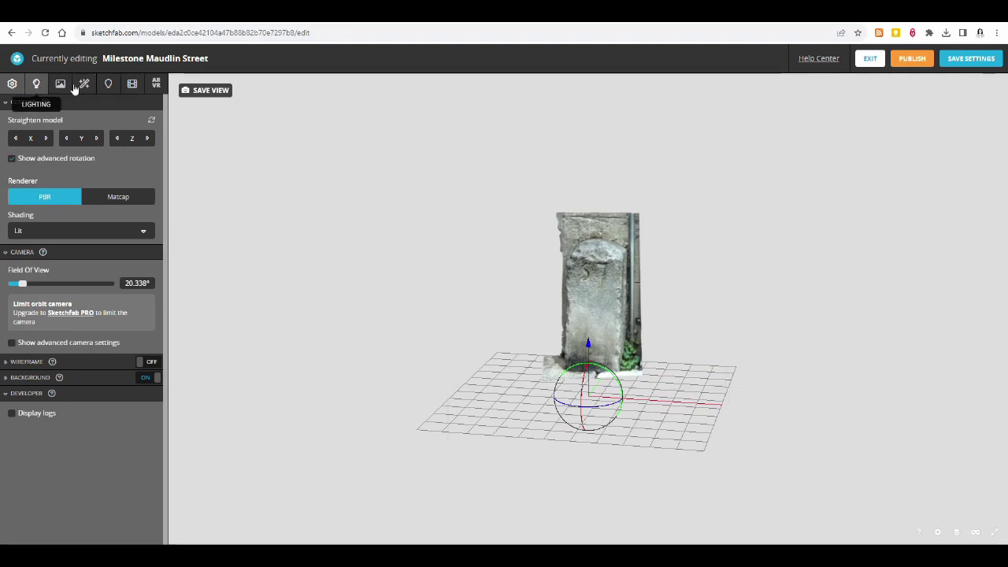
pyautogui.click(146, 365)
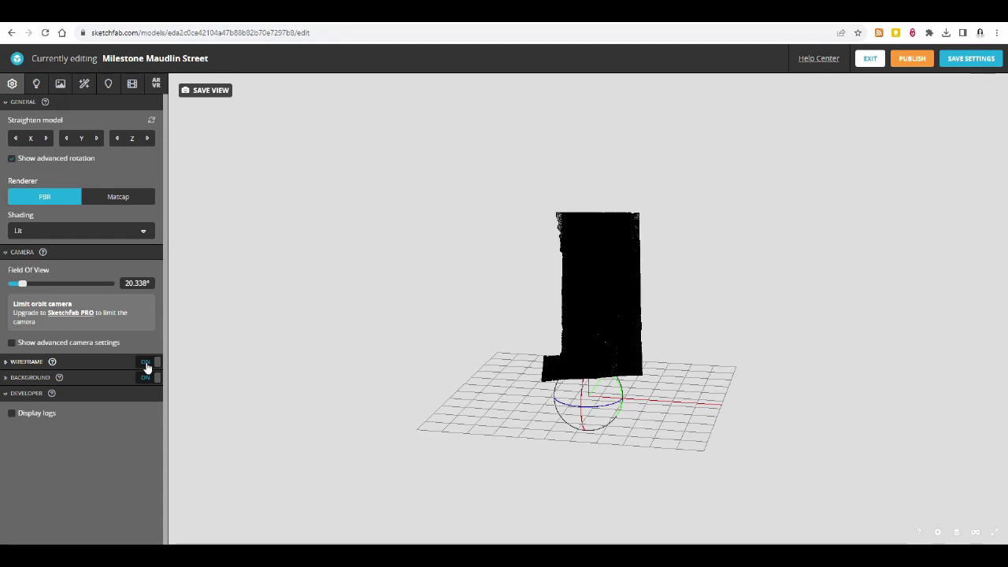
pyautogui.click(146, 365)
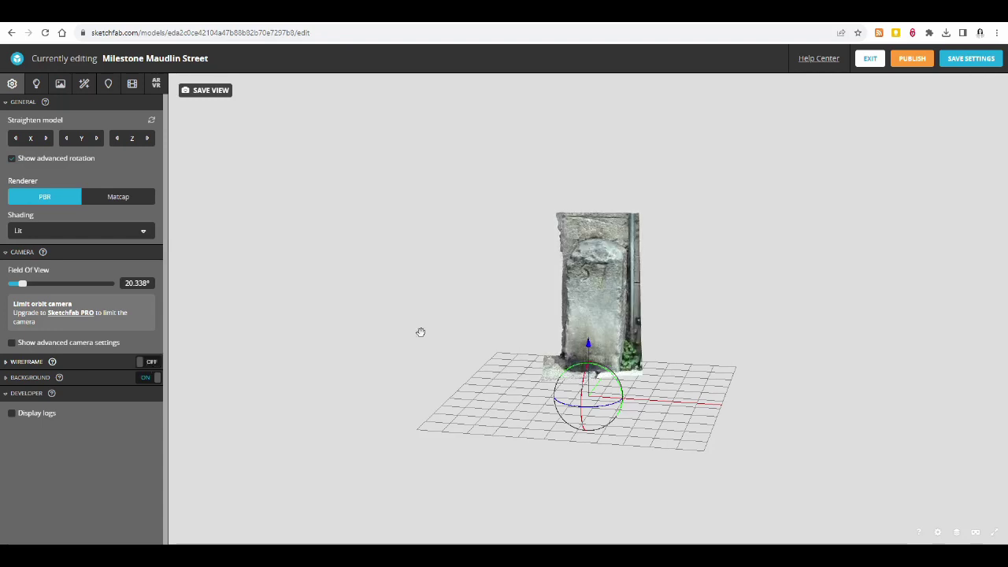
# Preview the model on a transparent background by disabling the background, and enable it again
pyautogui.scroll(3, 629, 285)
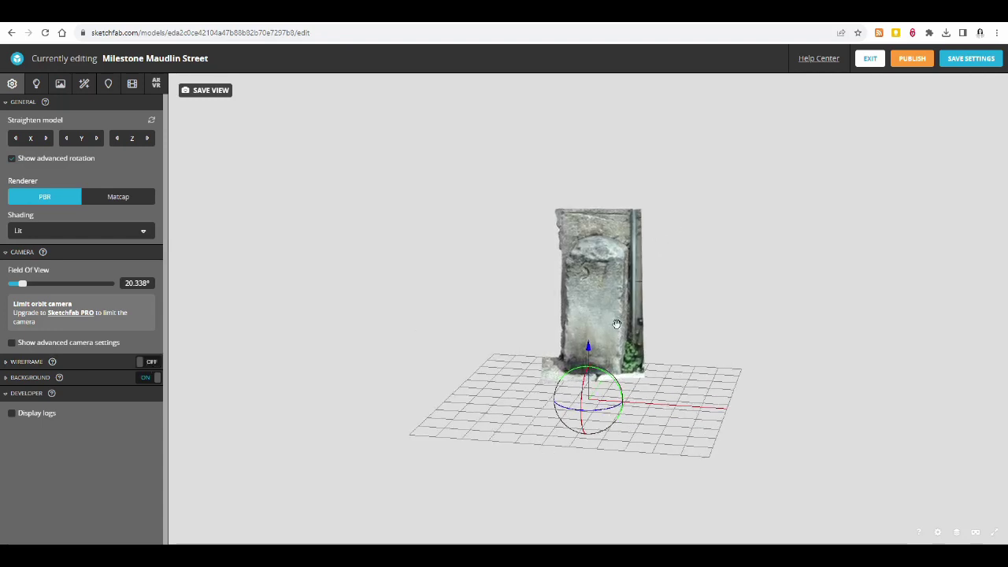
pyautogui.click(146, 380)
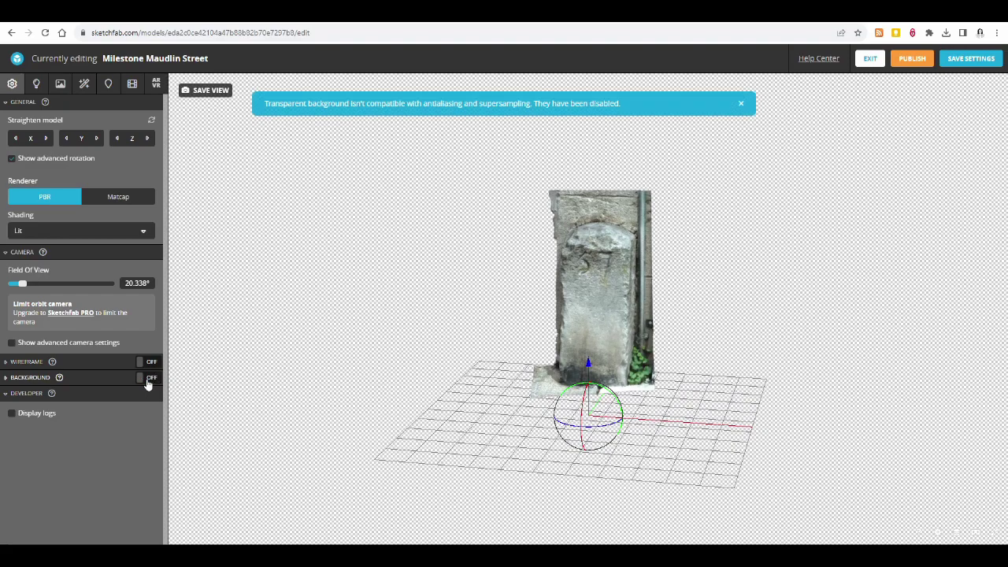
pyautogui.moveTo(679, 333); pyautogui.dragTo(703, 327)
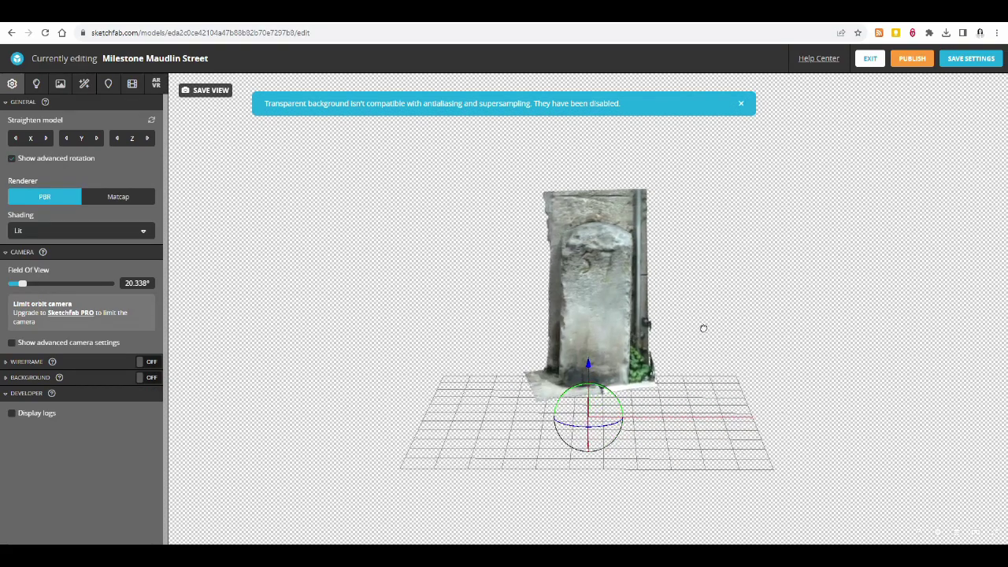
pyautogui.click(154, 380)
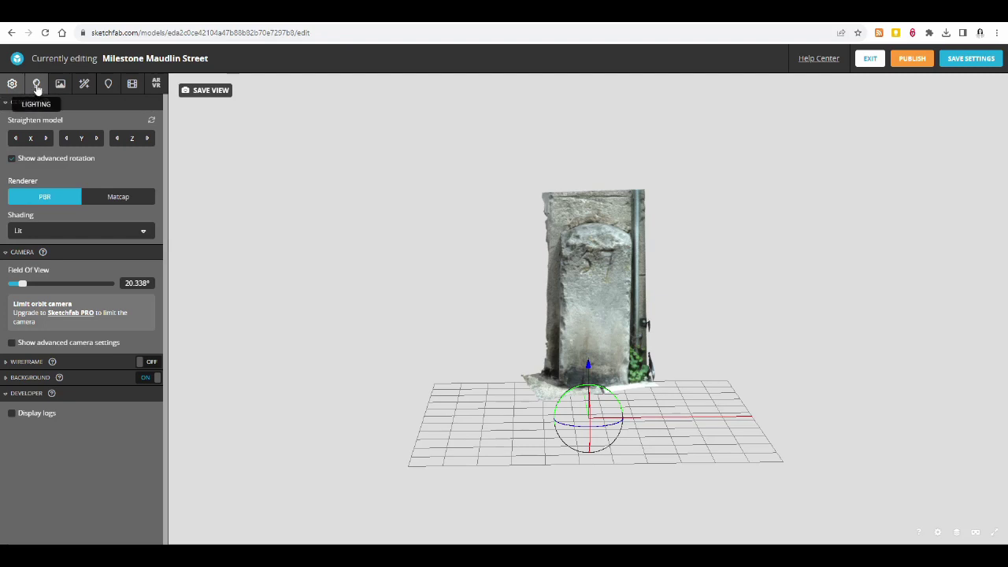
# Open the lighting settings and review the lights, ground shadows, environment and shadow options
pyautogui.click(37, 86)
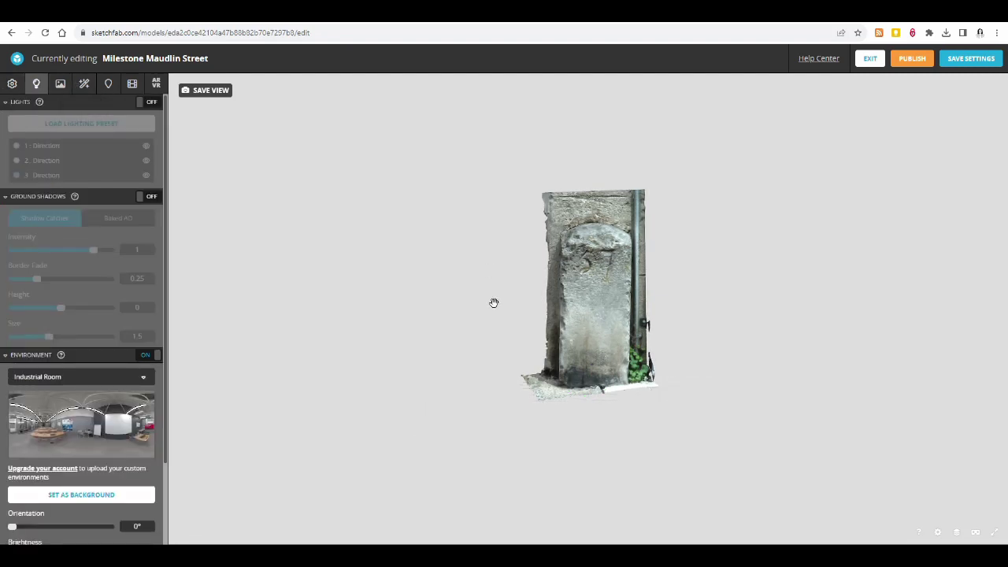
pyautogui.moveTo(493, 302)
pyautogui.mouseDown()
pyautogui.moveTo(519, 302)
pyautogui.moveTo(430, 286)
pyautogui.moveTo(446, 311)
pyautogui.moveTo(504, 313)
pyautogui.moveTo(512, 302)
pyautogui.moveTo(499, 295)
pyautogui.mouseUp()
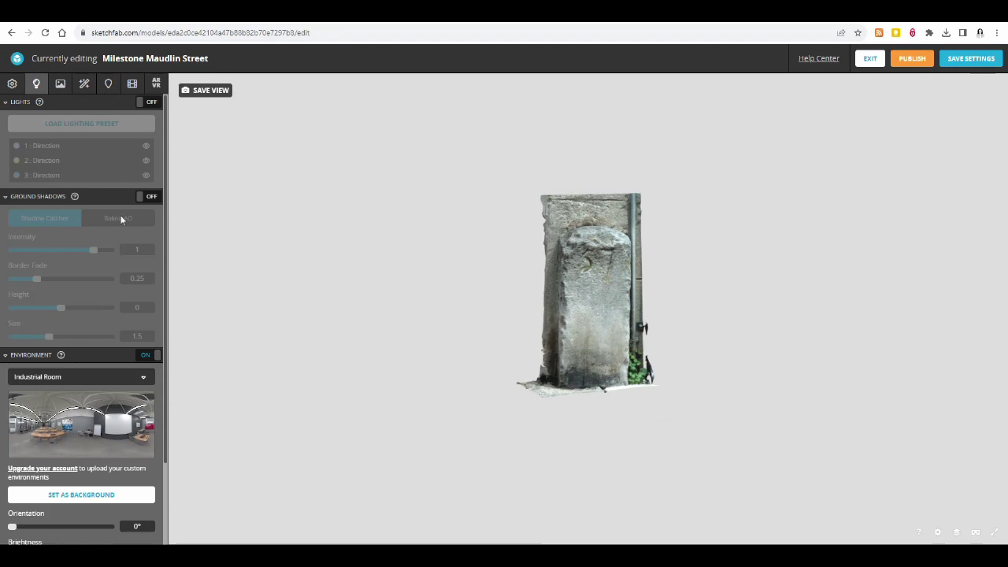
pyautogui.scroll(-2, 95, 236)
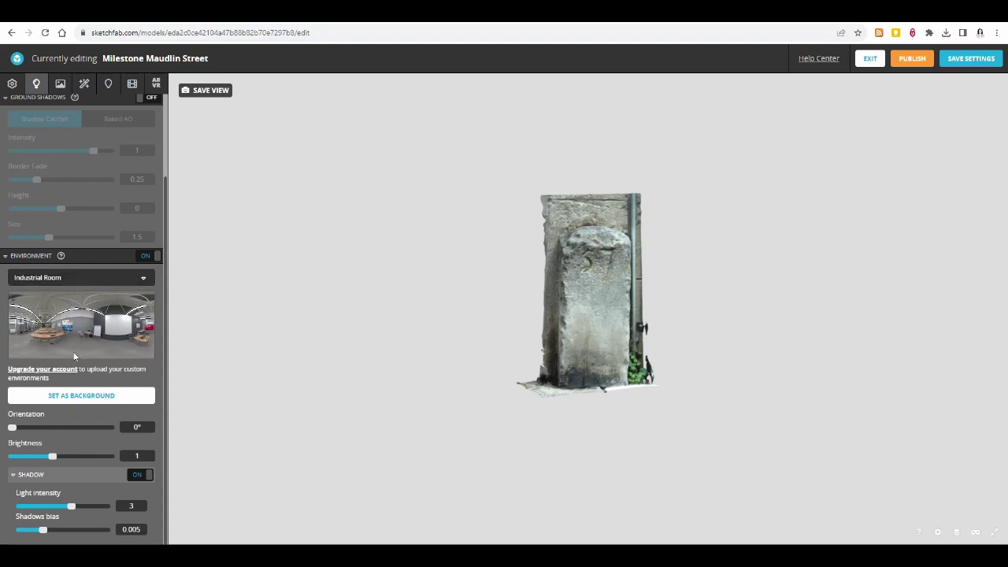
# Preview the milestone lit by the Studio Soft environment
pyautogui.click(106, 280)
pyautogui.click(106, 282)
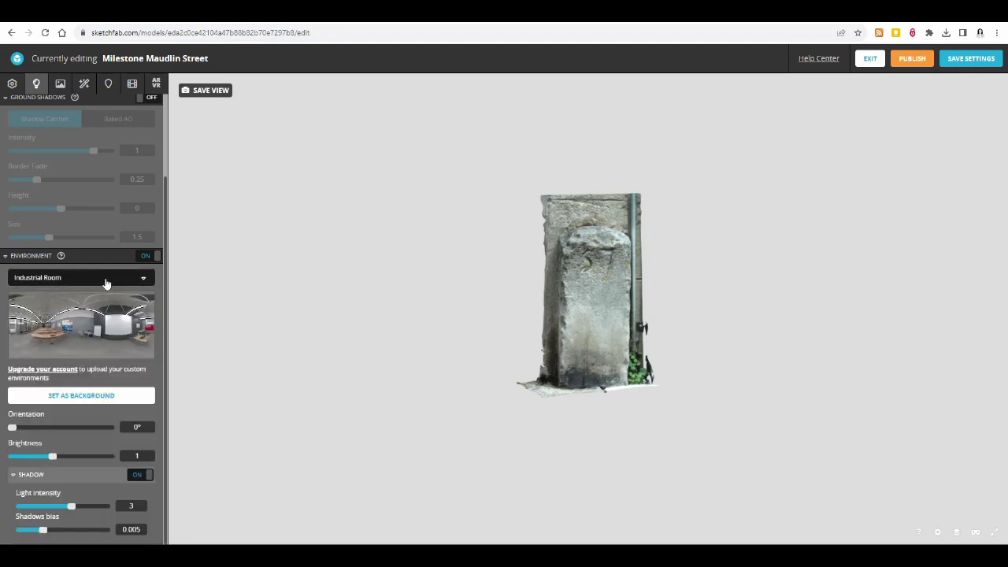
pyautogui.click(106, 282)
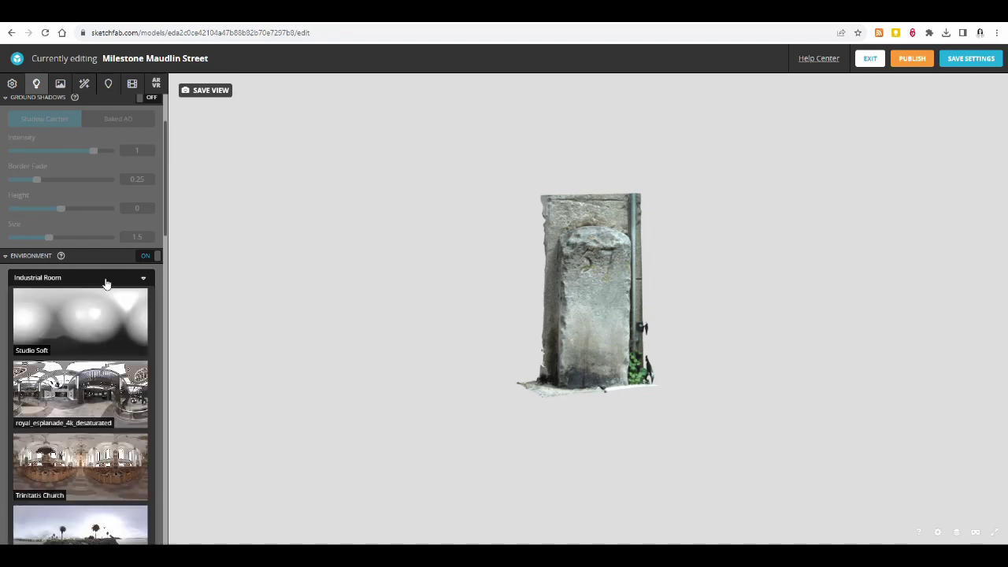
pyautogui.click(90, 326)
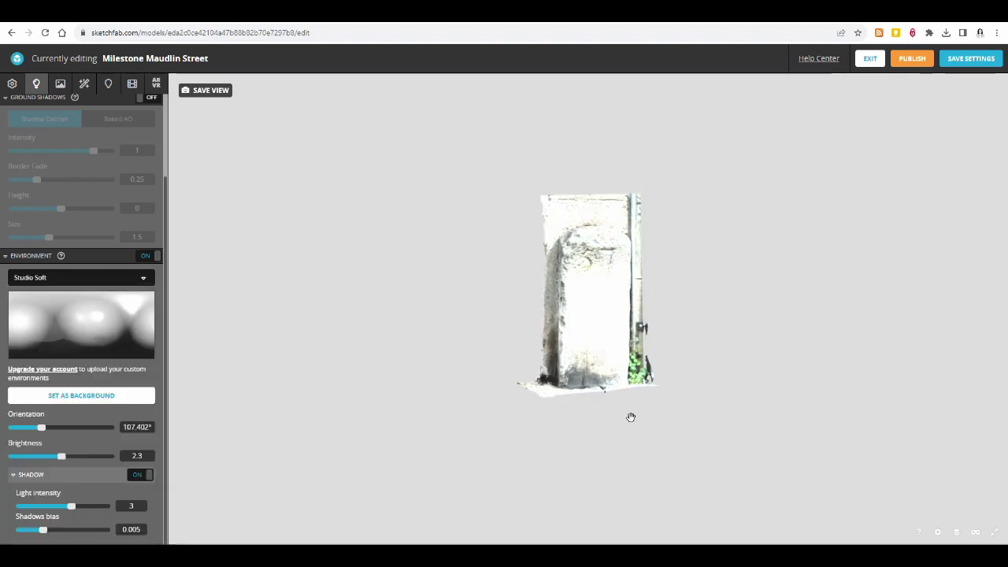
pyautogui.moveTo(650, 403)
pyautogui.mouseDown()
pyautogui.moveTo(596, 398)
pyautogui.moveTo(650, 407)
pyautogui.mouseUp()
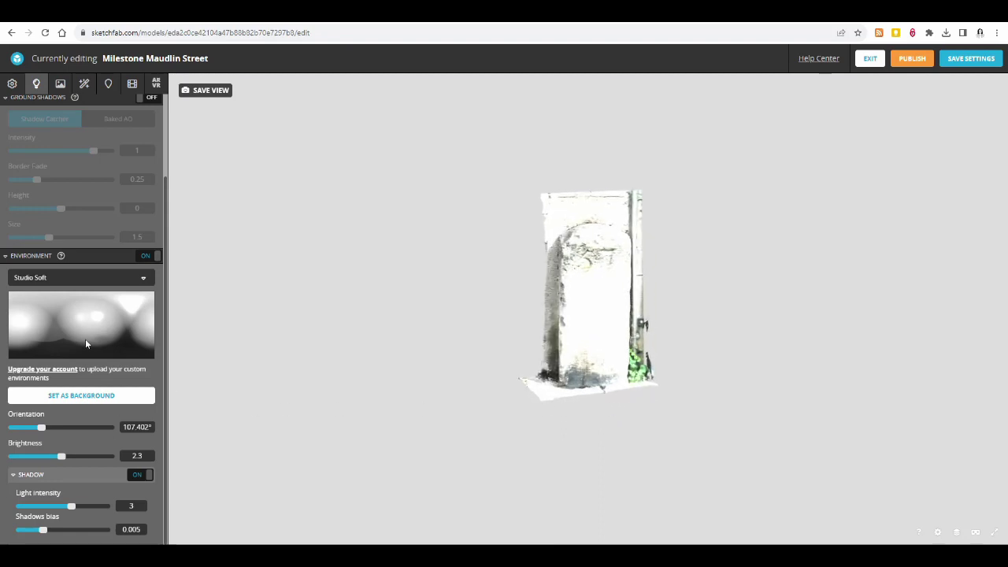
# Preview the milestone with the royal_esplanade_4k_desaturated environment, viewing it from slightly different angles
pyautogui.click(84, 280)
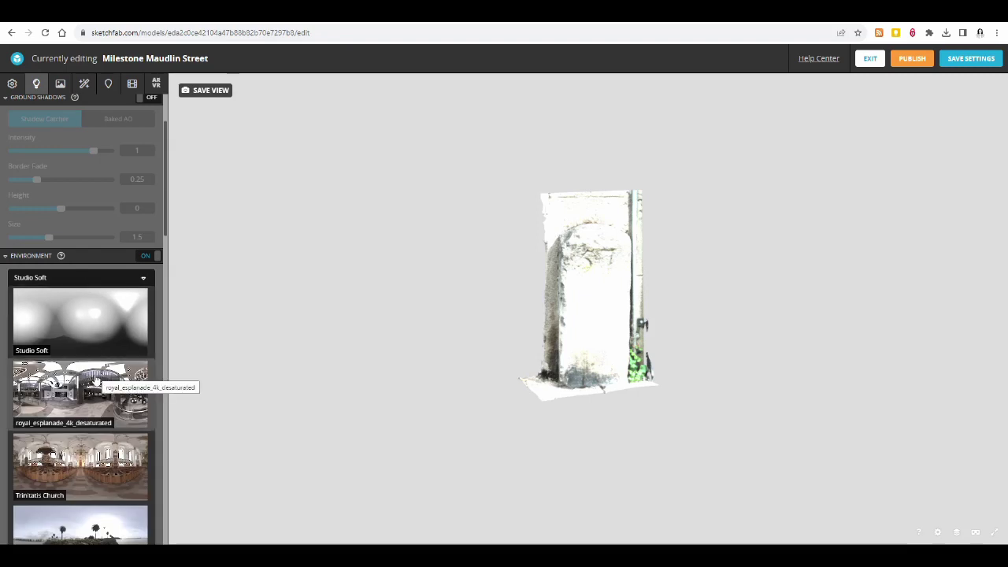
pyautogui.click(95, 381)
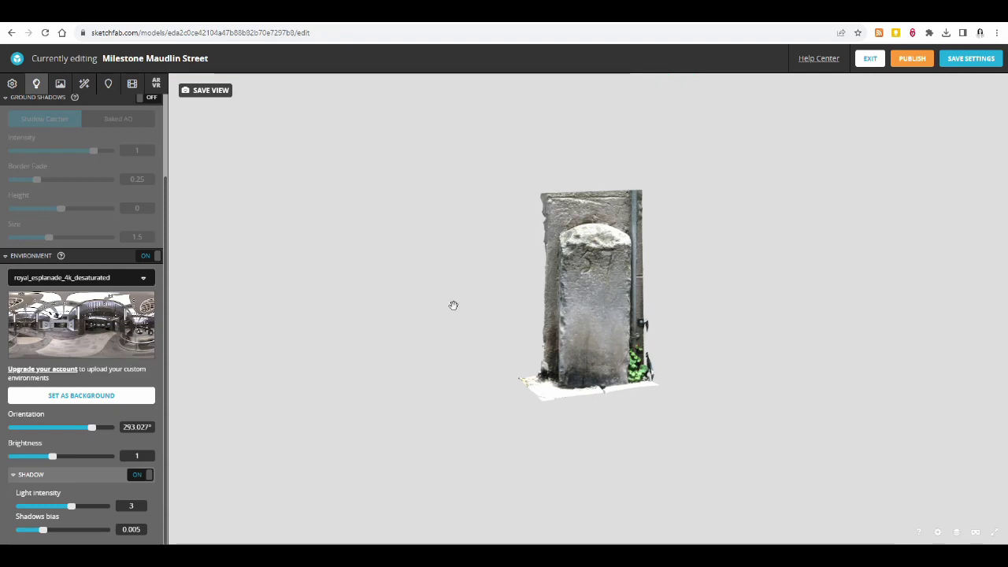
pyautogui.moveTo(476, 335); pyautogui.dragTo(468, 363)
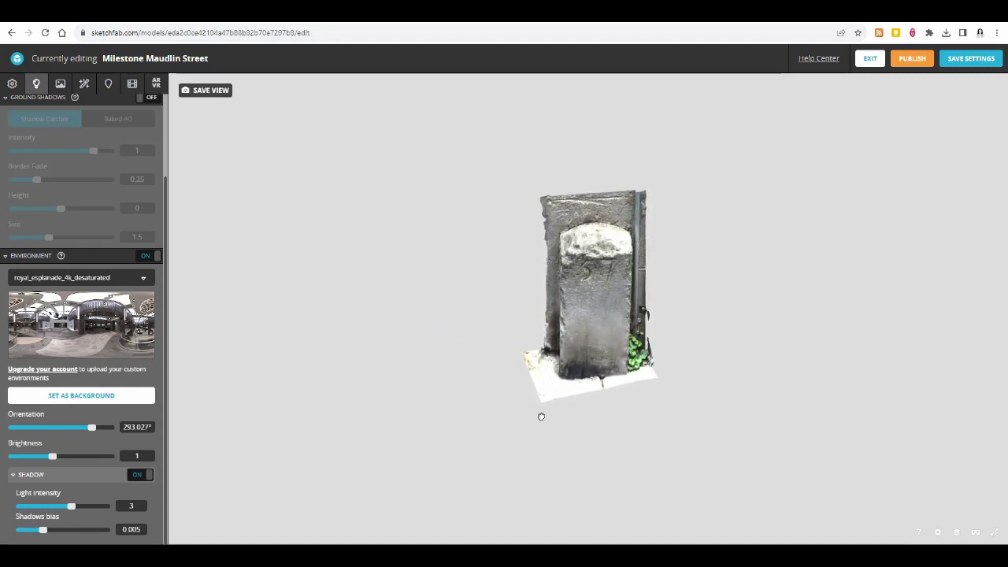
pyautogui.moveTo(542, 414); pyautogui.dragTo(541, 396)
# Try the Treasure Island and Trinitatis Church environments on the milestone, turning the model to check each lighting
pyautogui.click(133, 278)
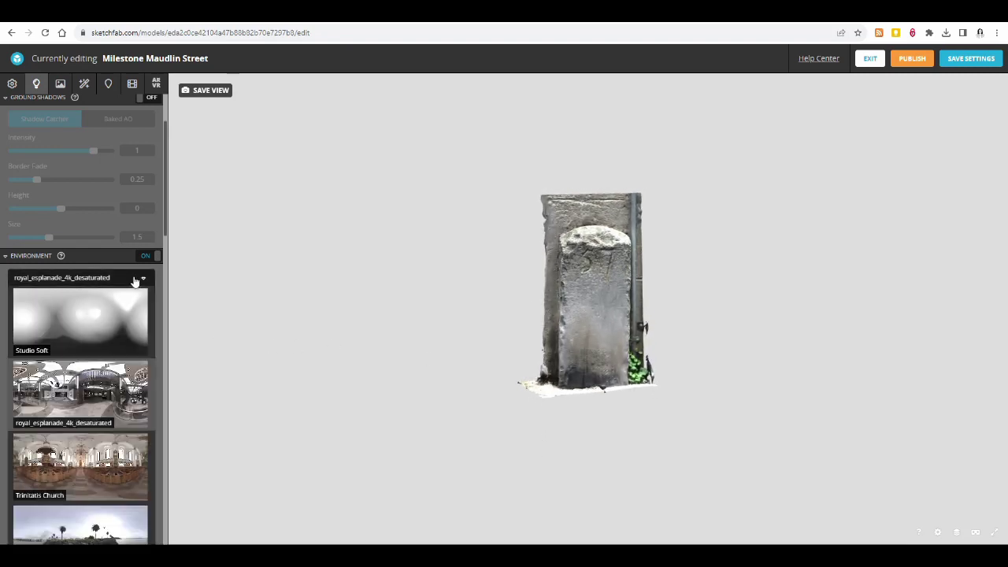
pyautogui.scroll(-4, 102, 354)
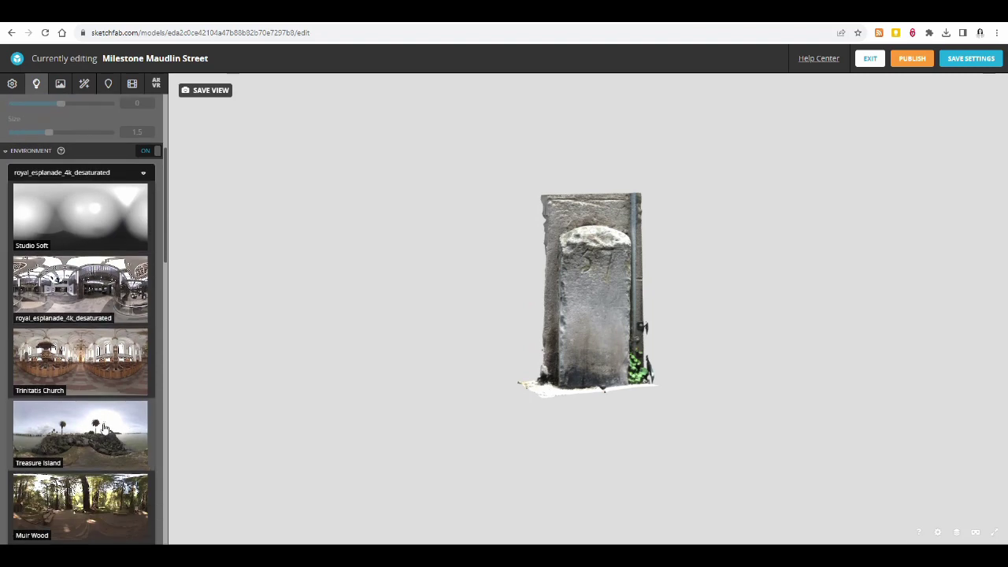
pyautogui.click(99, 429)
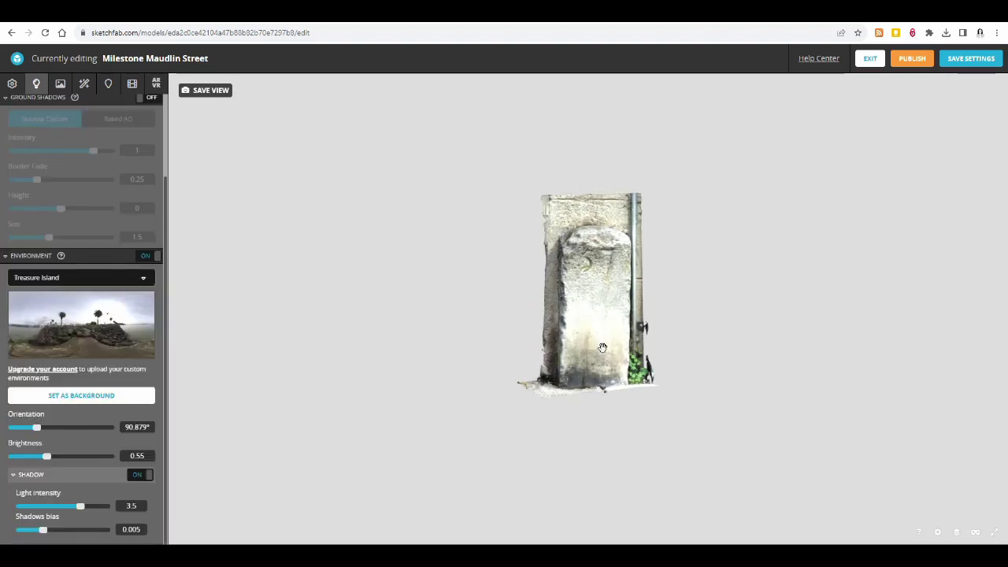
pyautogui.moveTo(592, 318); pyautogui.dragTo(612, 308)
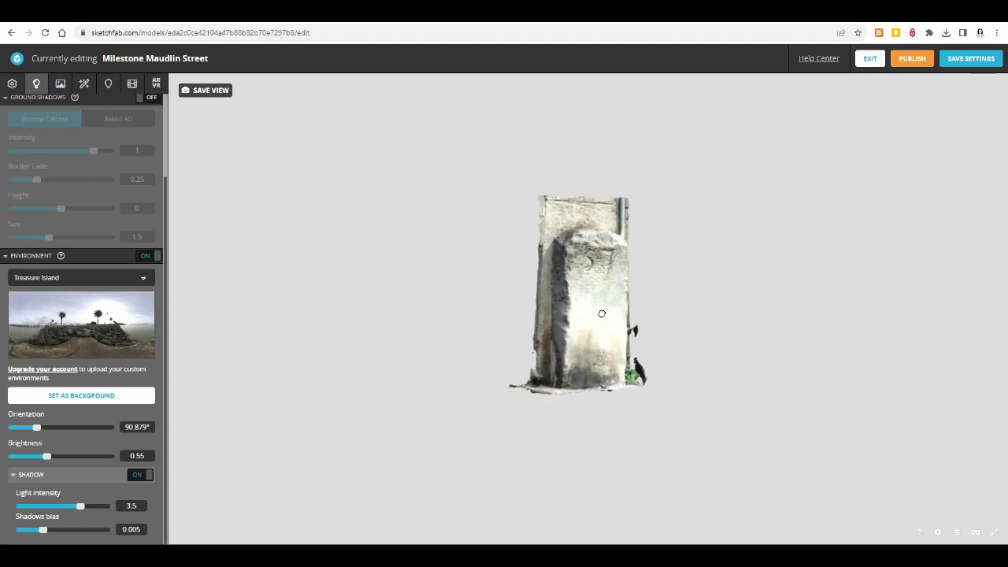
pyautogui.click(103, 281)
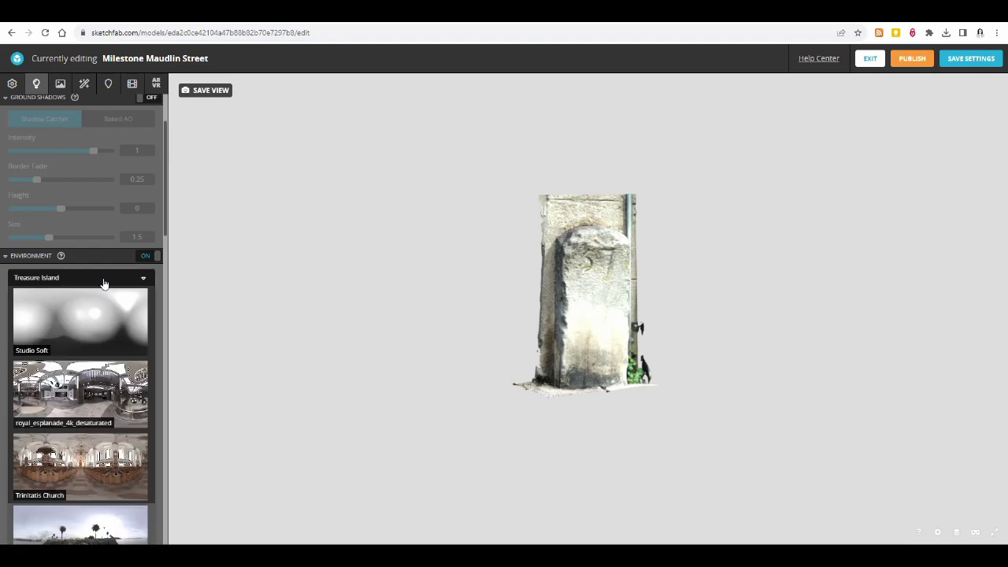
pyautogui.click(89, 481)
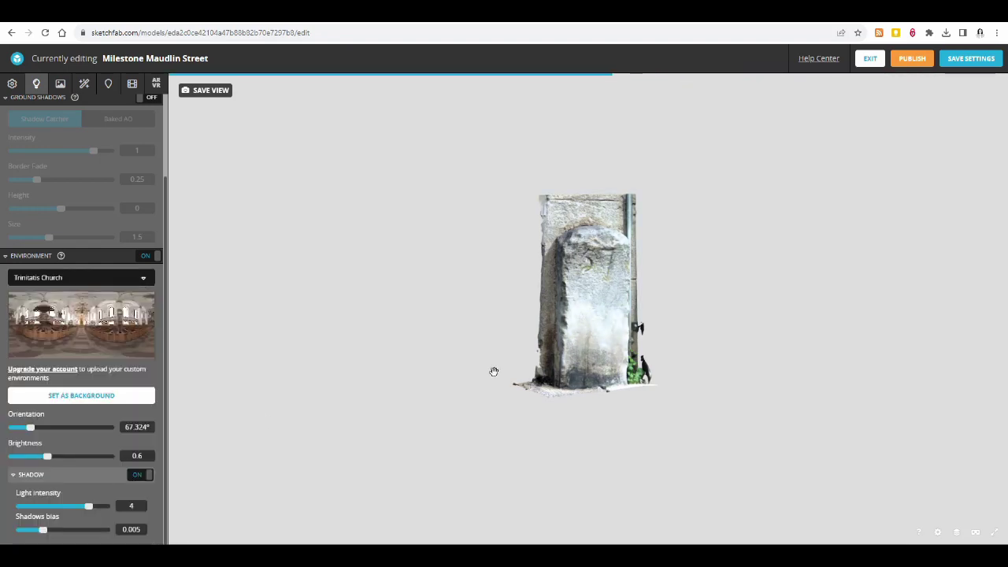
pyautogui.moveTo(623, 382); pyautogui.dragTo(554, 391)
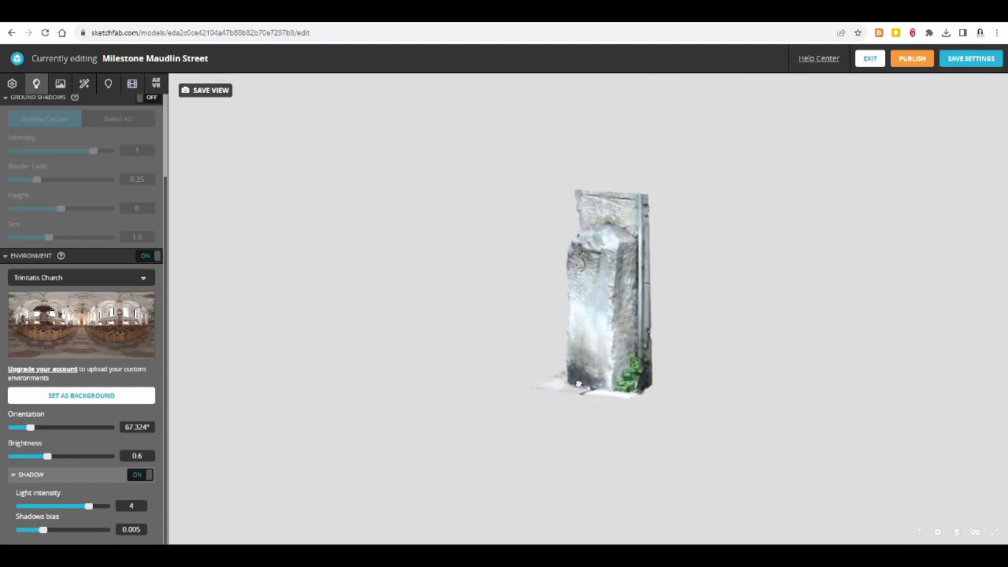
# Try the Muir Wood environment and turn the milestone to check its lighting
pyautogui.click(145, 278)
pyautogui.scroll(-2, 126, 363)
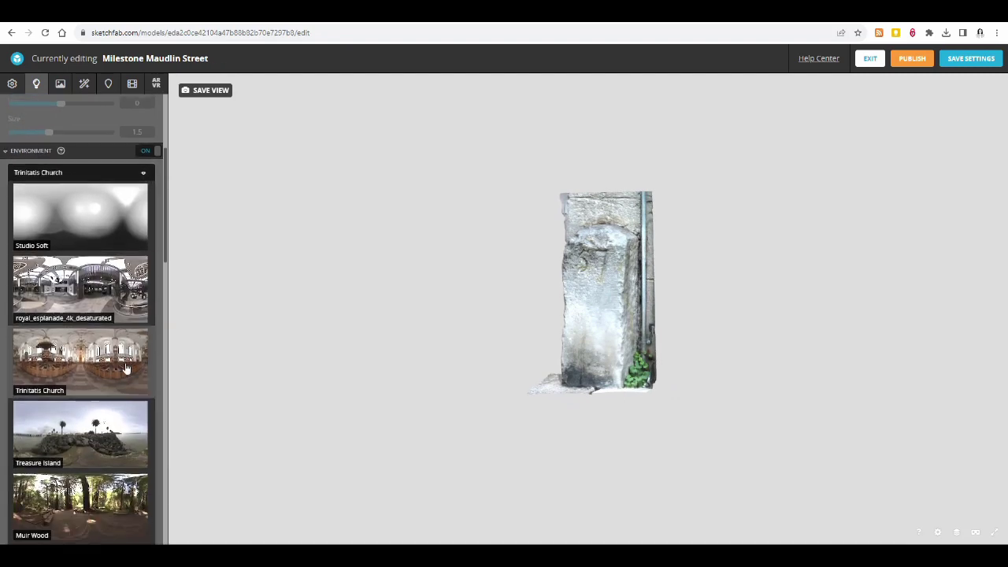
pyautogui.scroll(-2, 126, 363)
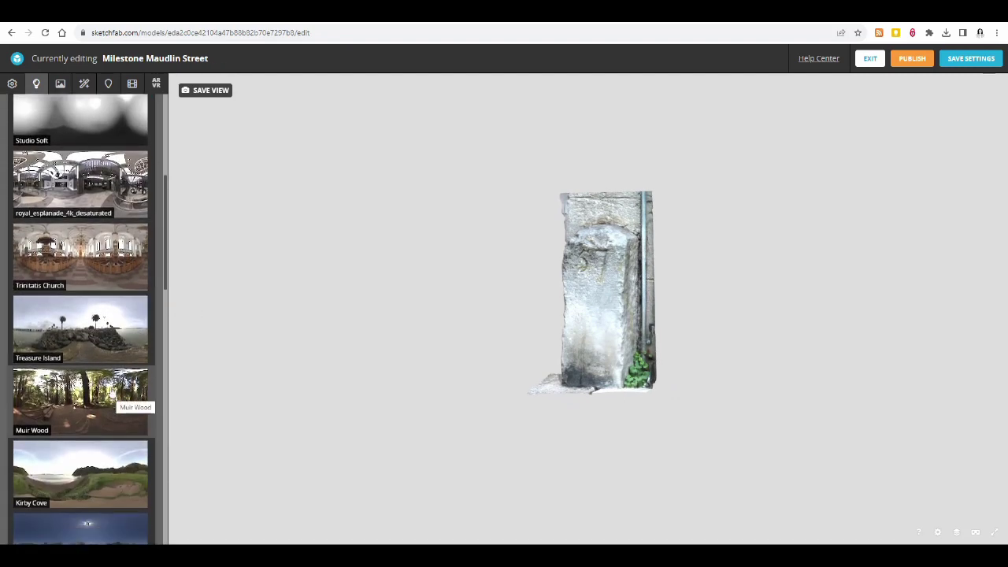
pyautogui.click(105, 400)
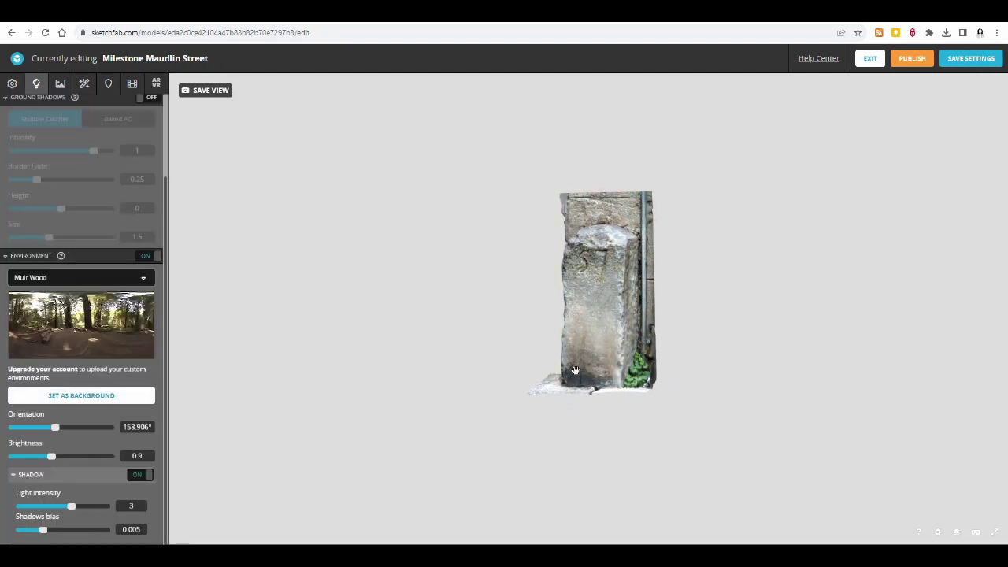
pyautogui.moveTo(562, 368)
pyautogui.mouseDown()
pyautogui.moveTo(641, 355)
pyautogui.moveTo(583, 371)
pyautogui.moveTo(526, 365)
pyautogui.moveTo(605, 381)
pyautogui.moveTo(611, 366)
pyautogui.moveTo(600, 356)
pyautogui.moveTo(596, 368)
pyautogui.mouseUp()
# Set the lighting environment to Gdansk Shipyard Buildings, check the milestone from another angle, and save the settings
pyautogui.click(134, 278)
pyautogui.scroll(-1, 100, 364)
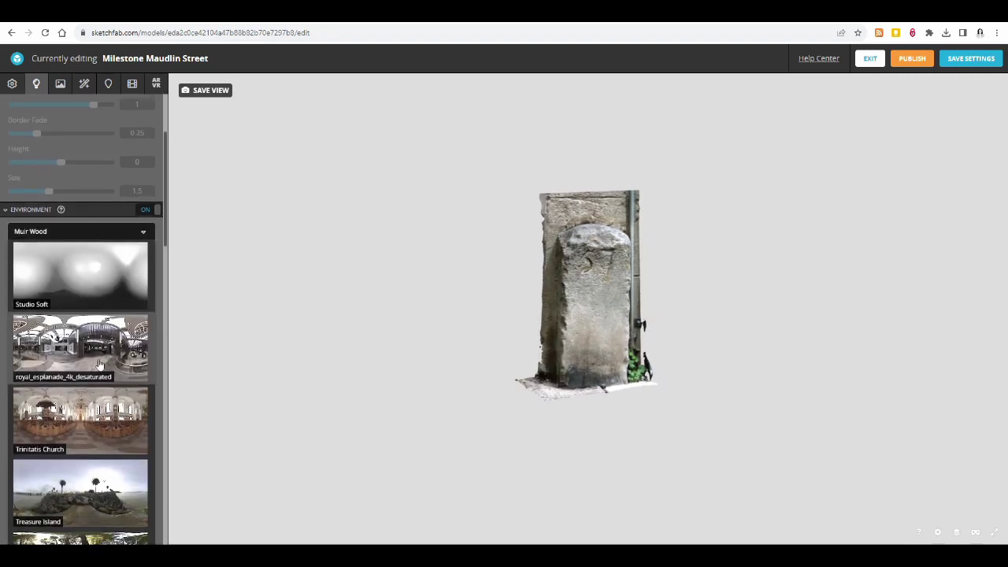
pyautogui.scroll(-5, 100, 364)
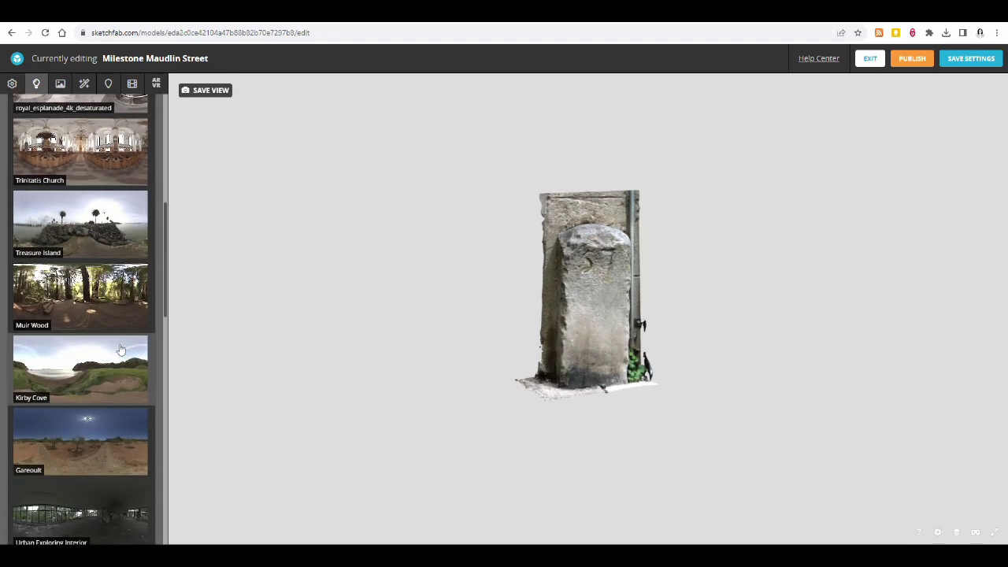
pyautogui.scroll(-2, 126, 335)
pyautogui.scroll(-1, 113, 346)
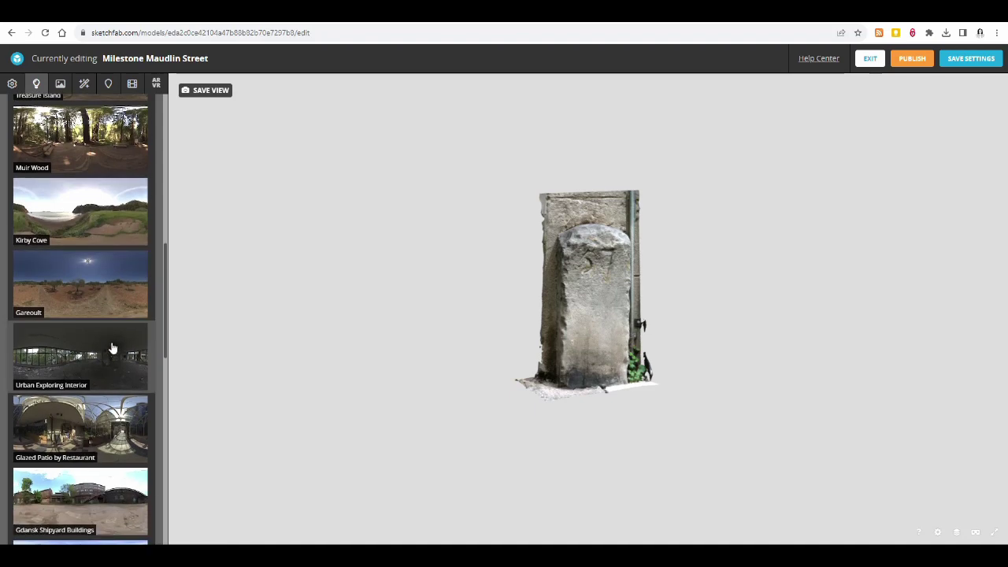
pyautogui.scroll(-2, 114, 346)
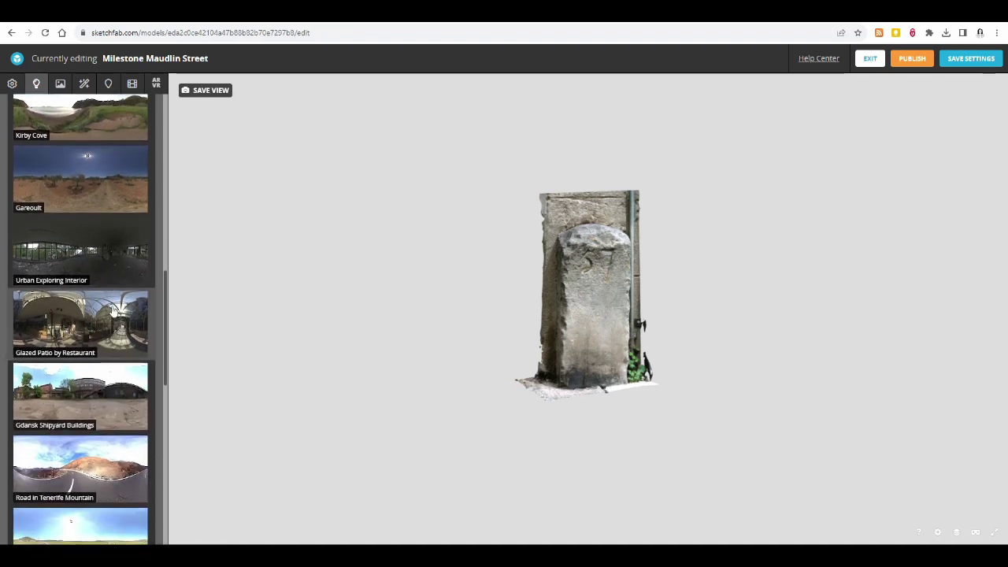
pyautogui.scroll(-2, 113, 309)
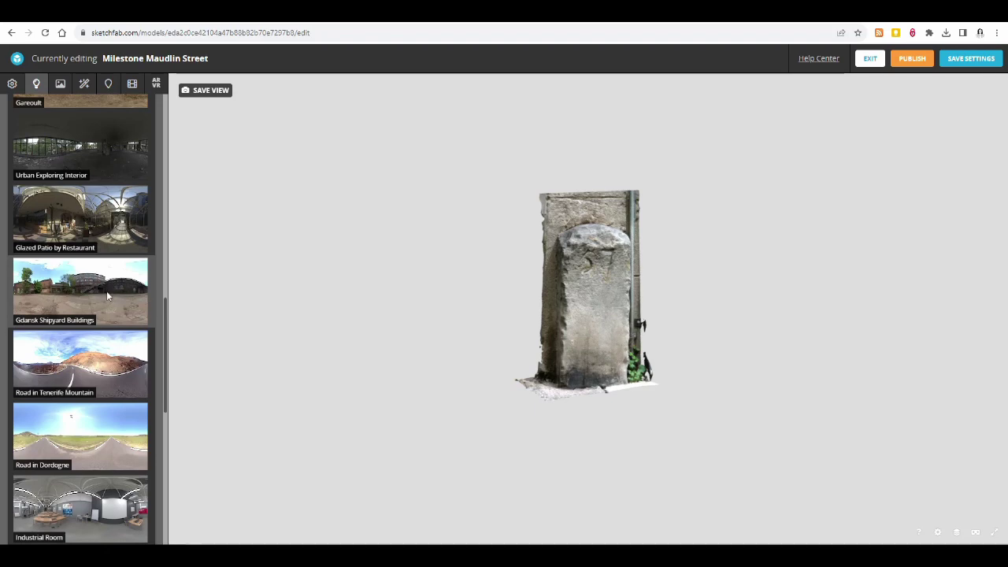
pyautogui.click(108, 296)
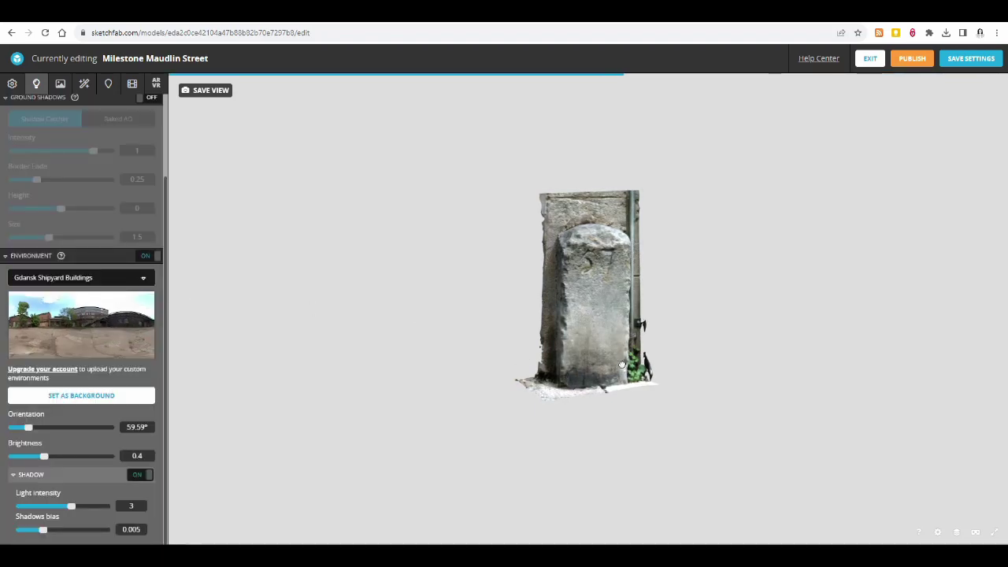
pyautogui.moveTo(618, 367); pyautogui.dragTo(478, 326)
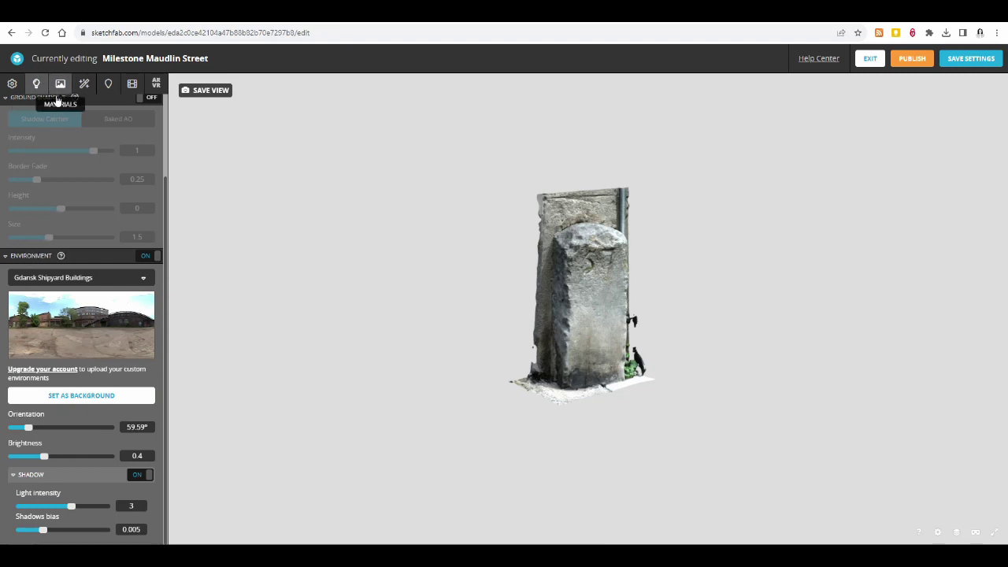
pyautogui.click(987, 63)
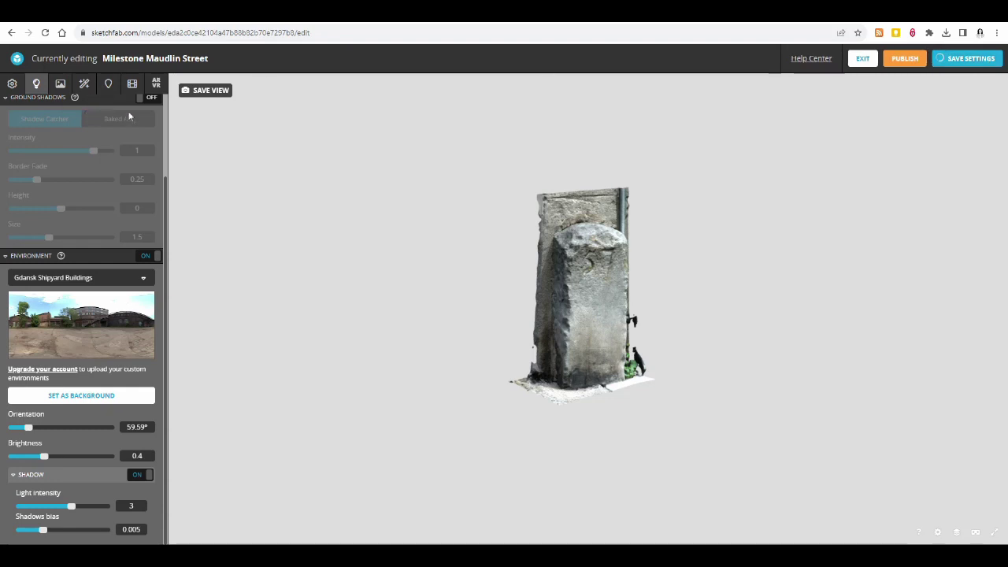
# Preview the 3DModel material with a metalness of 1, set it back to 0, and keep glossiness at 0
pyautogui.click(60, 85)
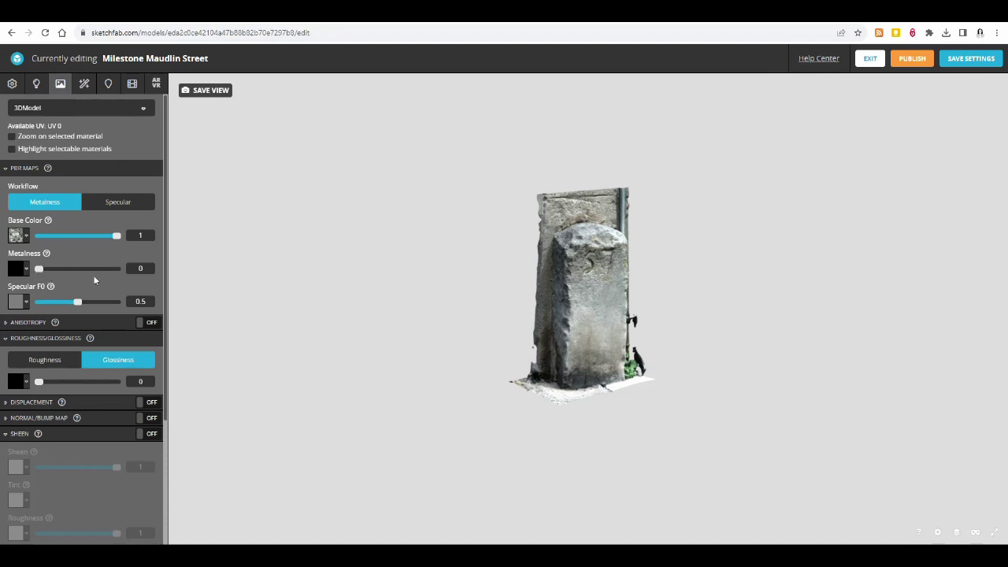
pyautogui.moveTo(39, 269); pyautogui.dragTo(118, 268)
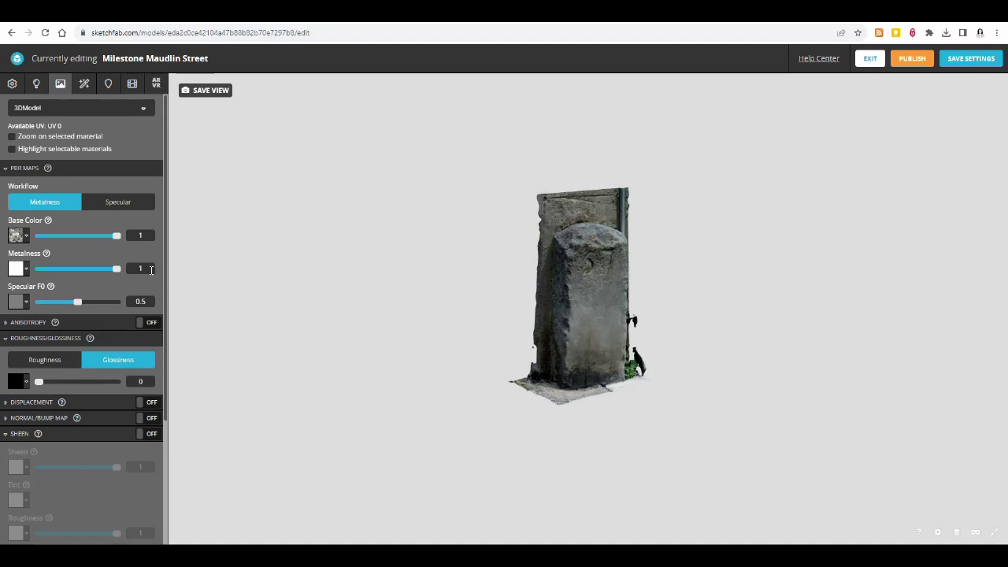
pyautogui.moveTo(130, 272)
pyautogui.mouseDown()
pyautogui.moveTo(48, 270)
pyautogui.moveTo(215, 265)
pyautogui.moveTo(2, 268)
pyautogui.mouseUp()
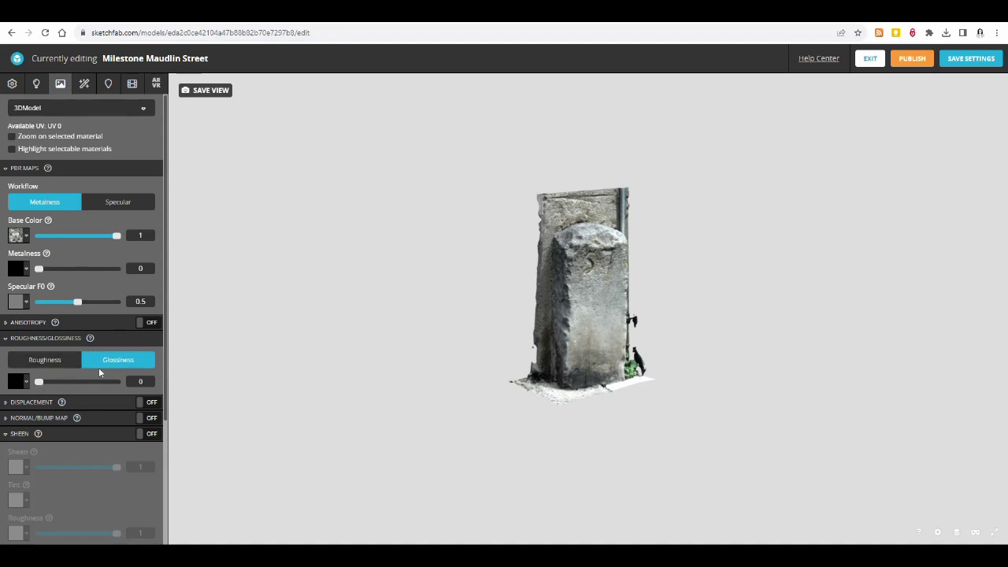
pyautogui.scroll(-2, 98, 367)
pyautogui.moveTo(38, 277); pyautogui.dragTo(16, 282)
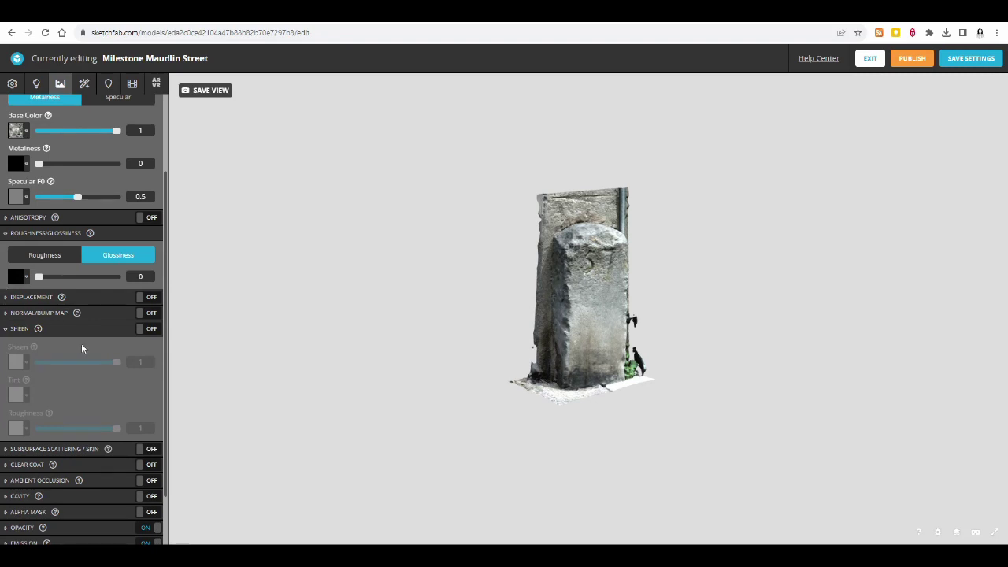
# Review the remaining material options, post-processing filters, annotations and animation settings, and return to the general settings
pyautogui.scroll(-1, 85, 339)
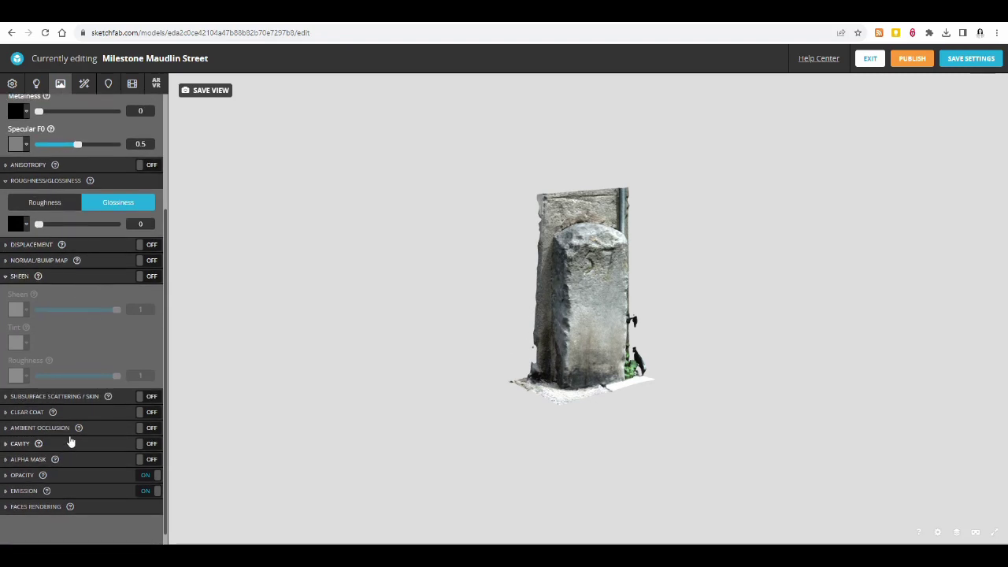
pyautogui.scroll(3, 70, 394)
pyautogui.click(84, 84)
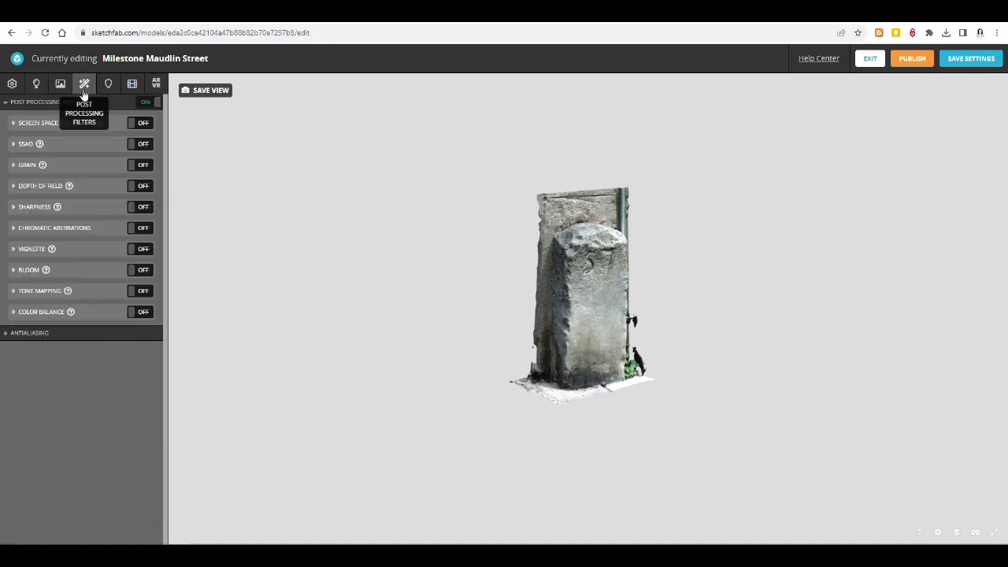
pyautogui.click(109, 85)
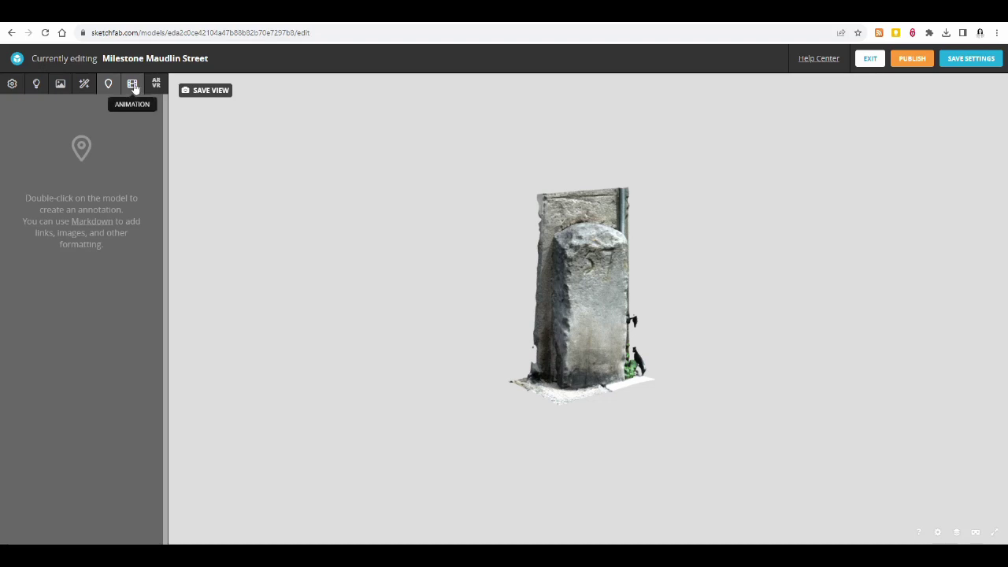
pyautogui.click(131, 88)
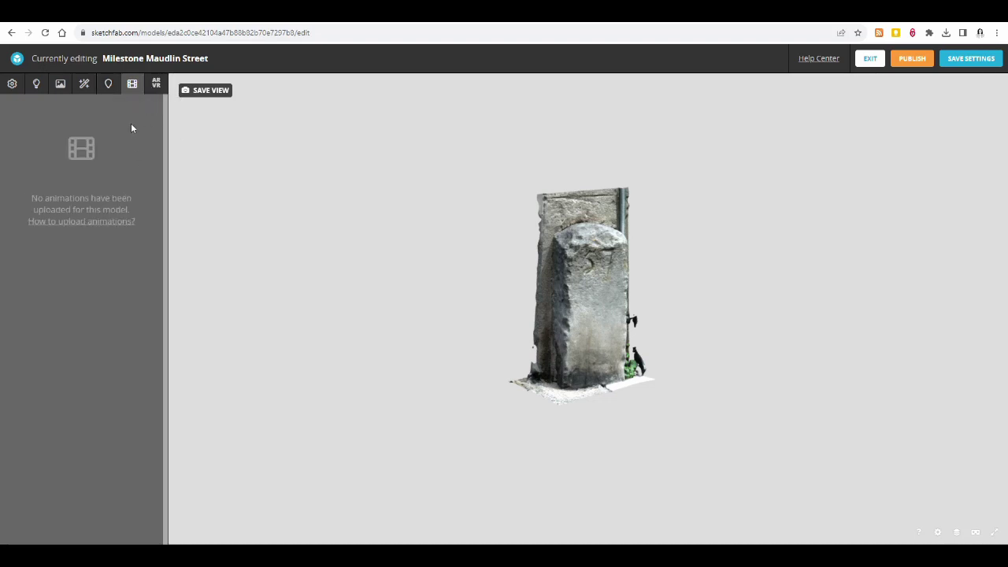
pyautogui.click(12, 84)
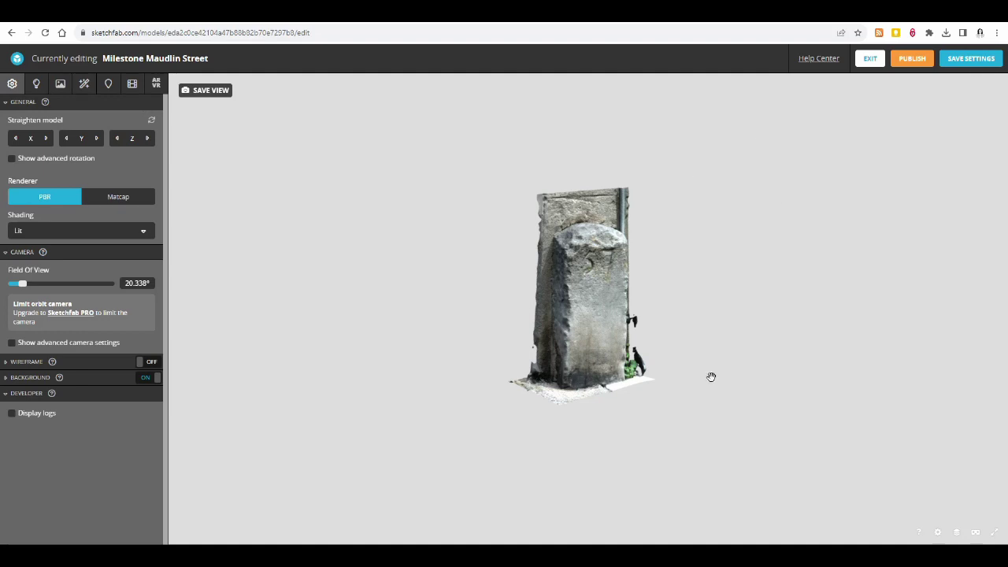
pyautogui.moveTo(717, 407)
pyautogui.mouseDown()
pyautogui.moveTo(603, 398)
pyautogui.moveTo(682, 403)
pyautogui.moveTo(704, 414)
pyautogui.moveTo(728, 406)
pyautogui.mouseUp()
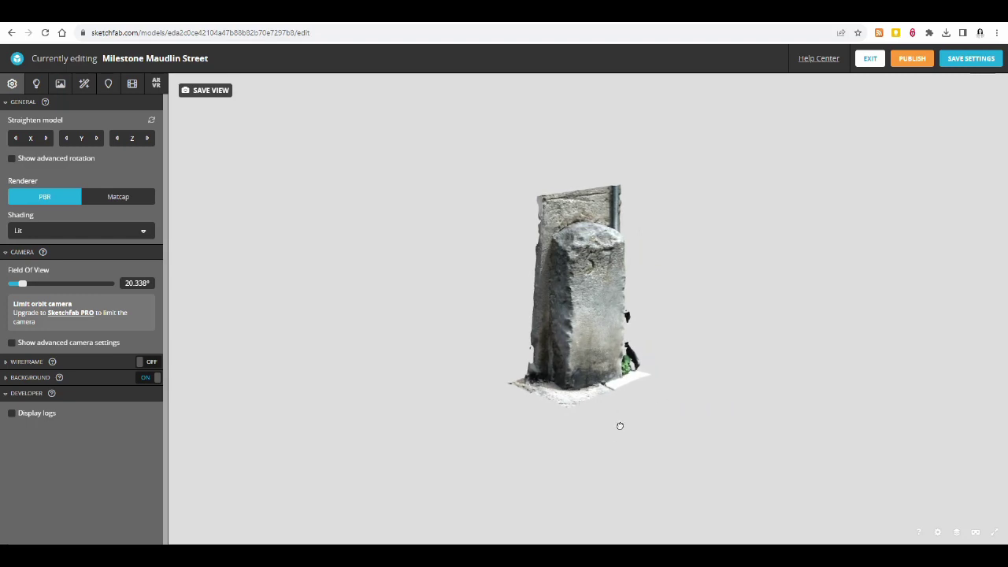
# Turn the milestone towards its front, save the 3D settings, and exit the 3D editor
pyautogui.moveTo(621, 425); pyautogui.dragTo(560, 418)
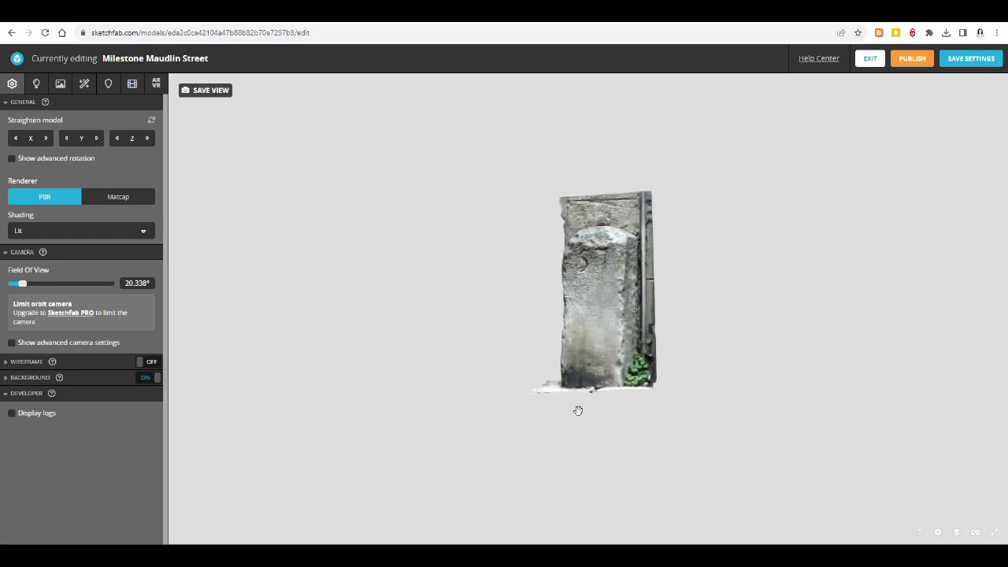
pyautogui.click(975, 60)
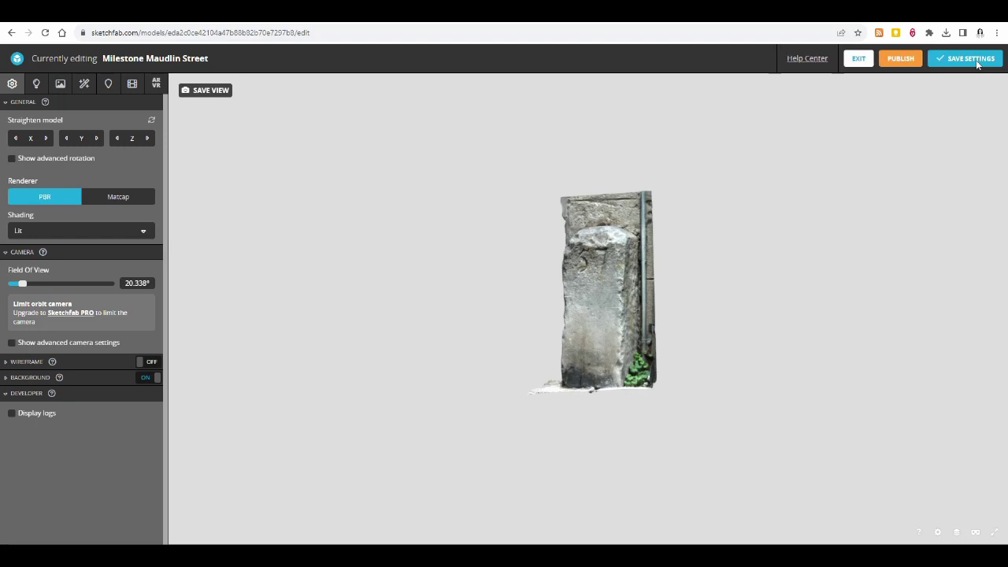
pyautogui.click(867, 63)
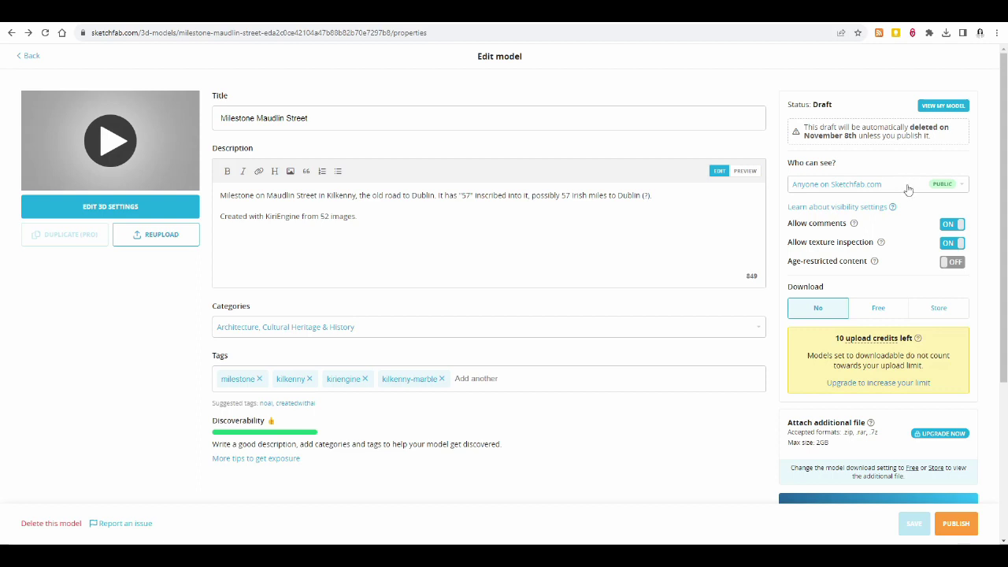
# Review who can see the model, keep it public, and check the comment and texture inspection settings
pyautogui.click(905, 189)
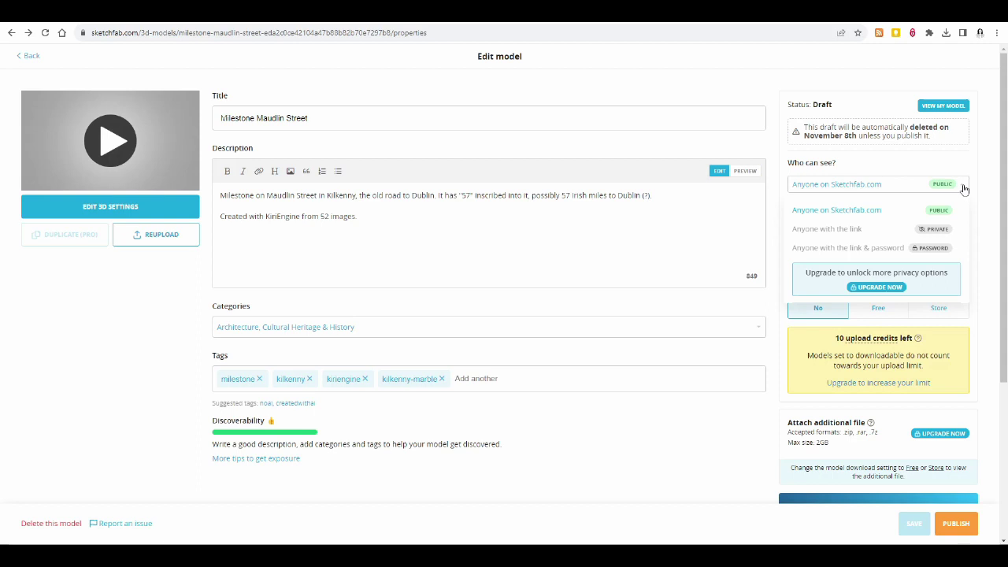
pyautogui.click(963, 189)
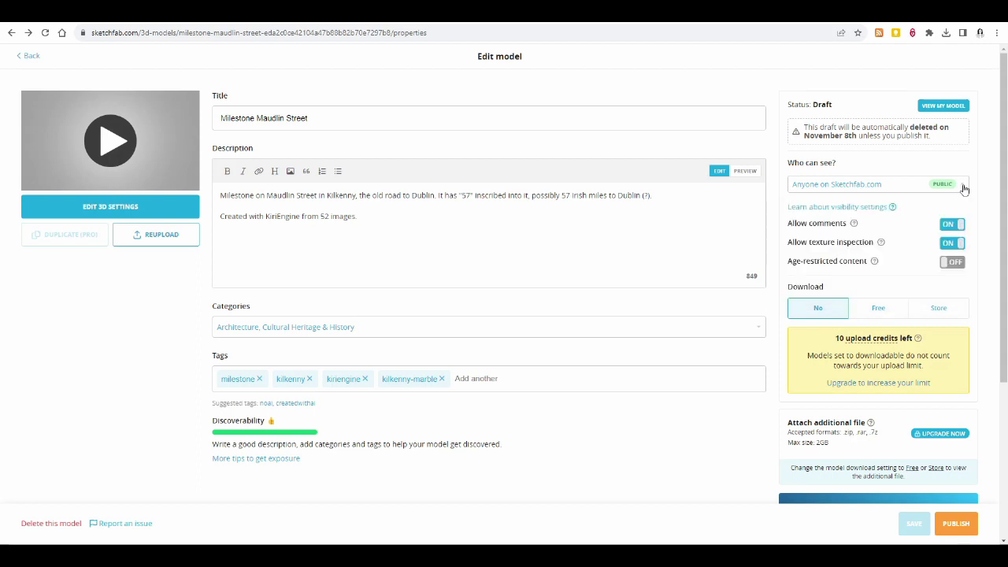
pyautogui.scroll(-1, 977, 220)
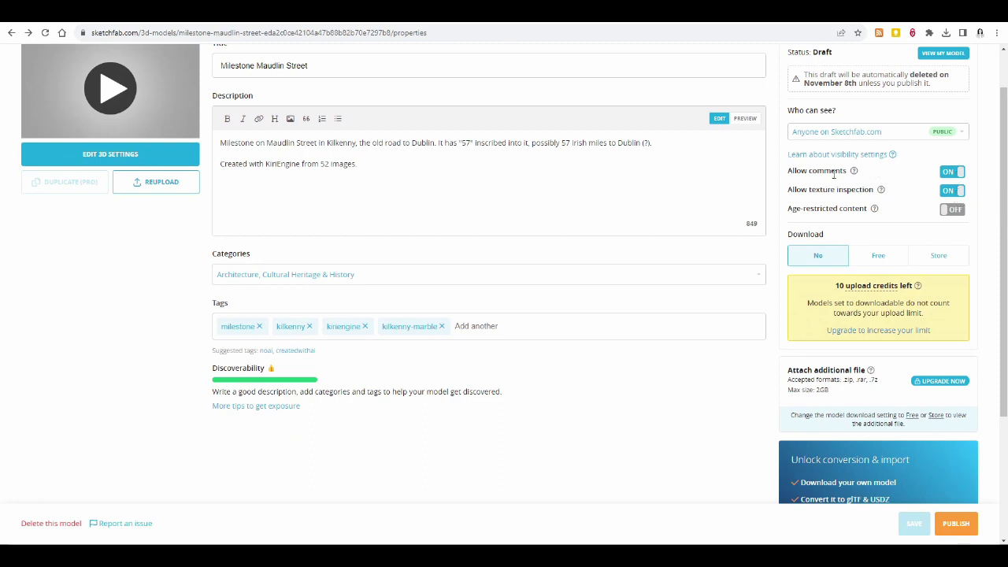
pyautogui.moveTo(882, 191)
pyautogui.scroll(1, 996, 215)
pyautogui.scroll(-1, 995, 219)
# Compare the No, Free and Store download options and set the model's download to Free
pyautogui.click(891, 260)
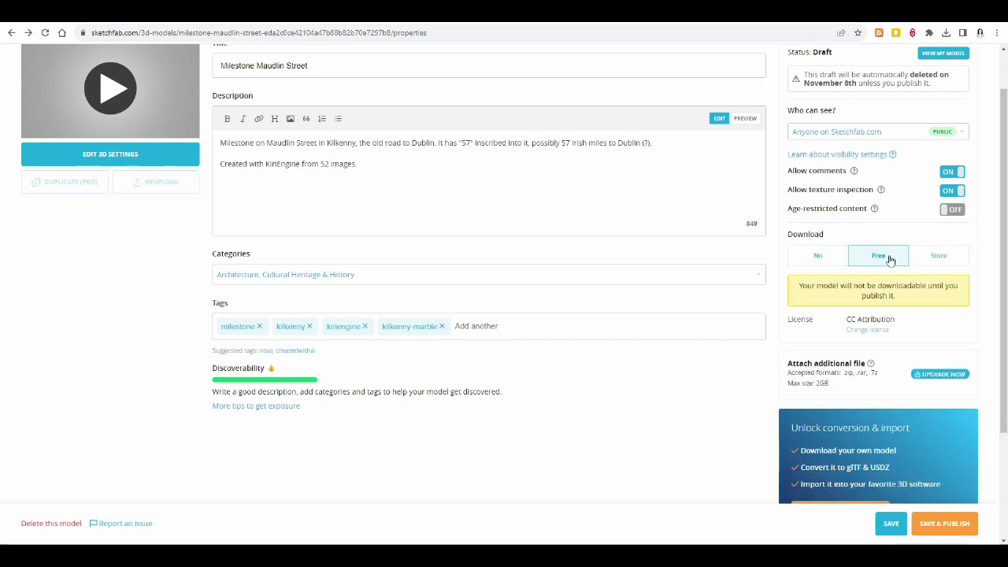
pyautogui.click(819, 257)
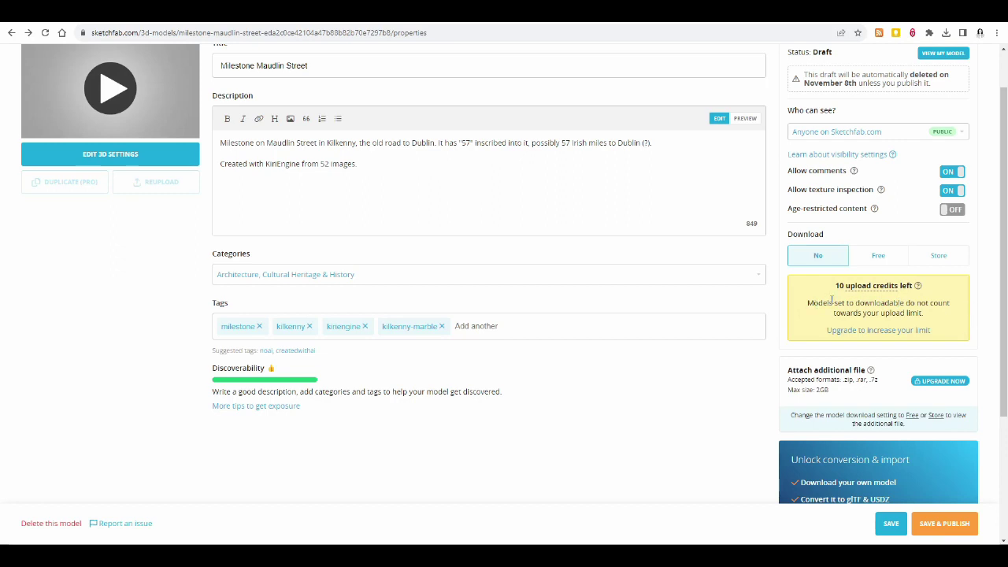
pyautogui.click(880, 258)
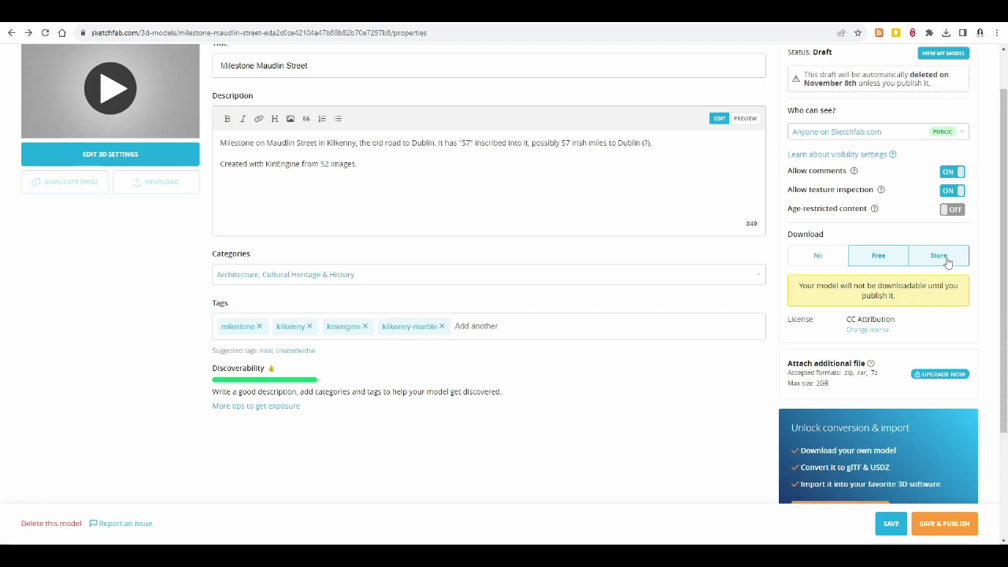
pyautogui.click(945, 261)
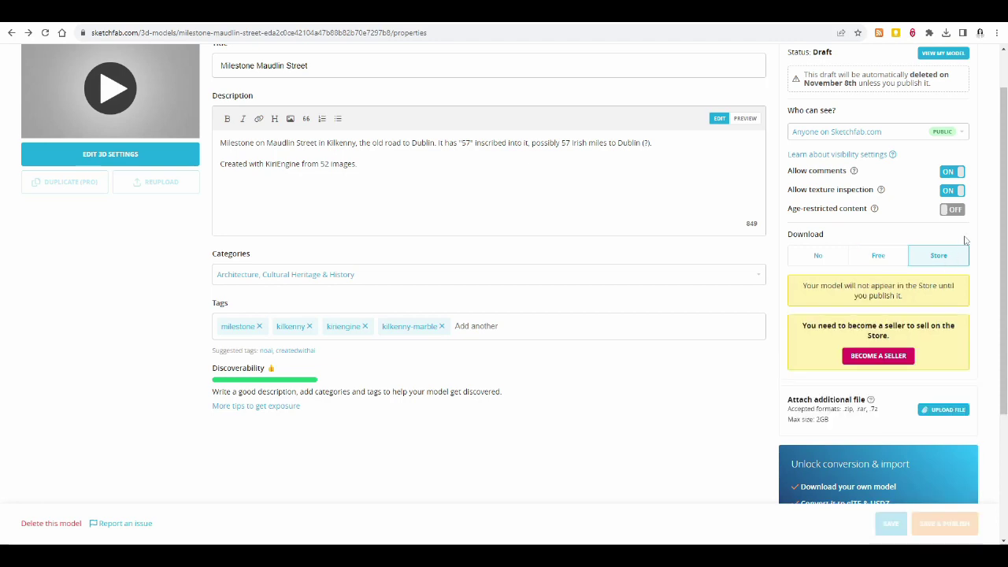
pyautogui.click(886, 258)
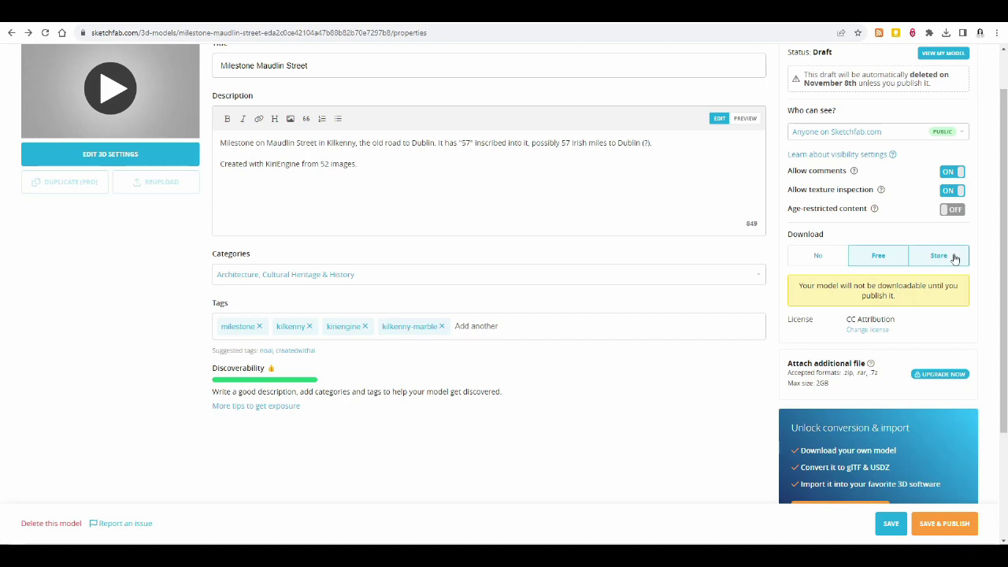
pyautogui.scroll(2, 997, 271)
pyautogui.scroll(-2, 997, 271)
pyautogui.scroll(1, 1000, 272)
pyautogui.scroll(1, 1002, 272)
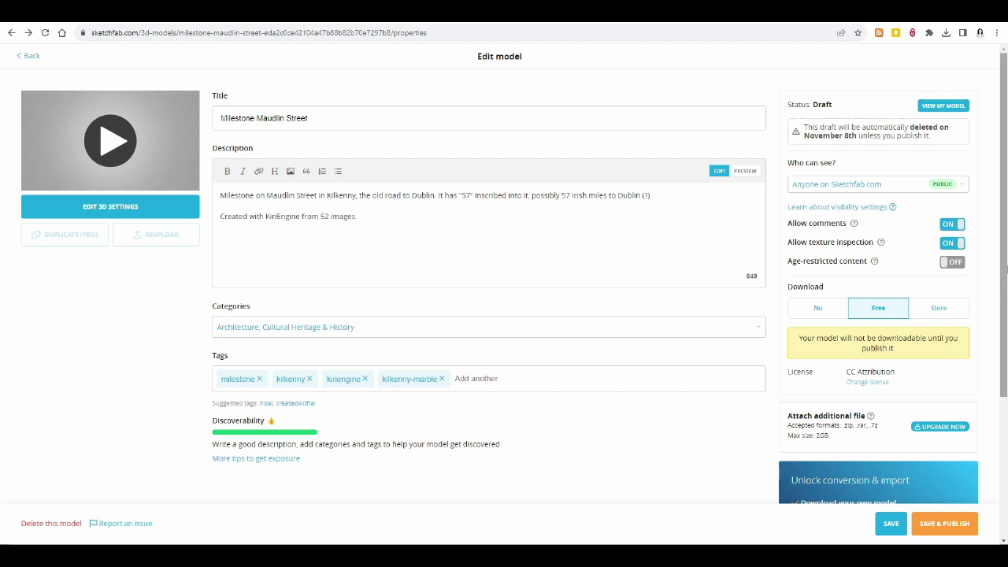
# Review the Creative Commons license options and confirm the Attribution license for the model
pyautogui.scroll(-2, 1005, 289)
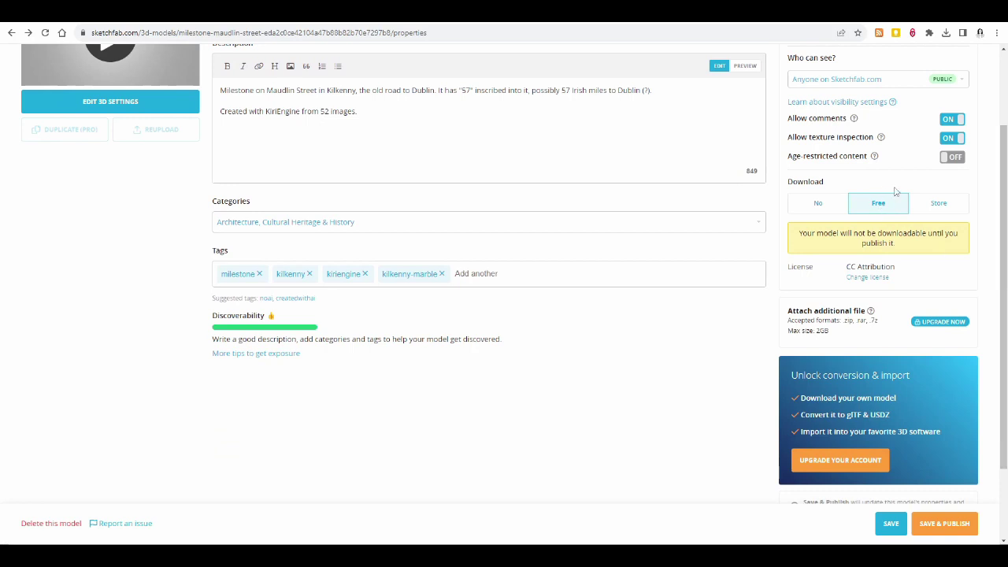
pyautogui.click(880, 280)
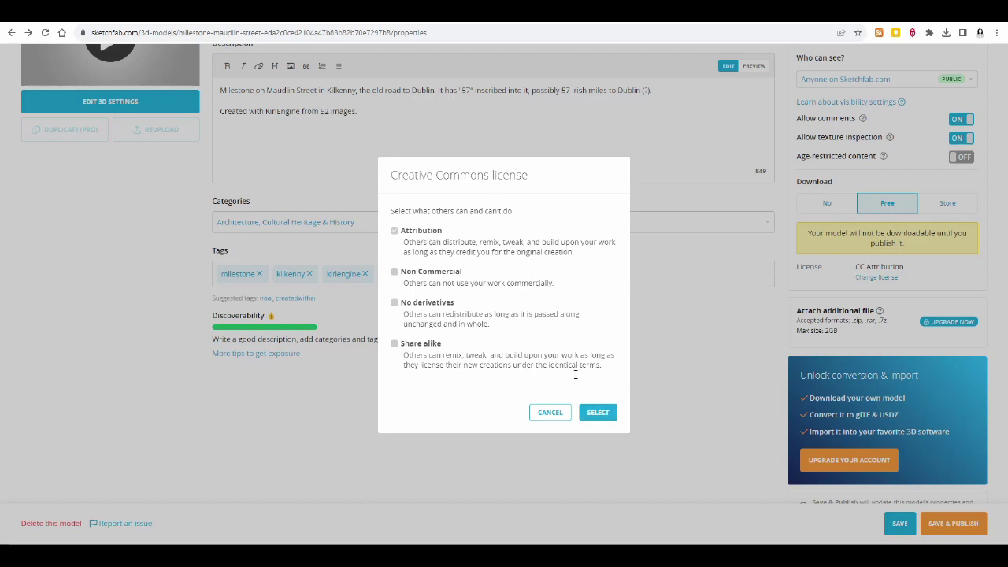
pyautogui.click(603, 416)
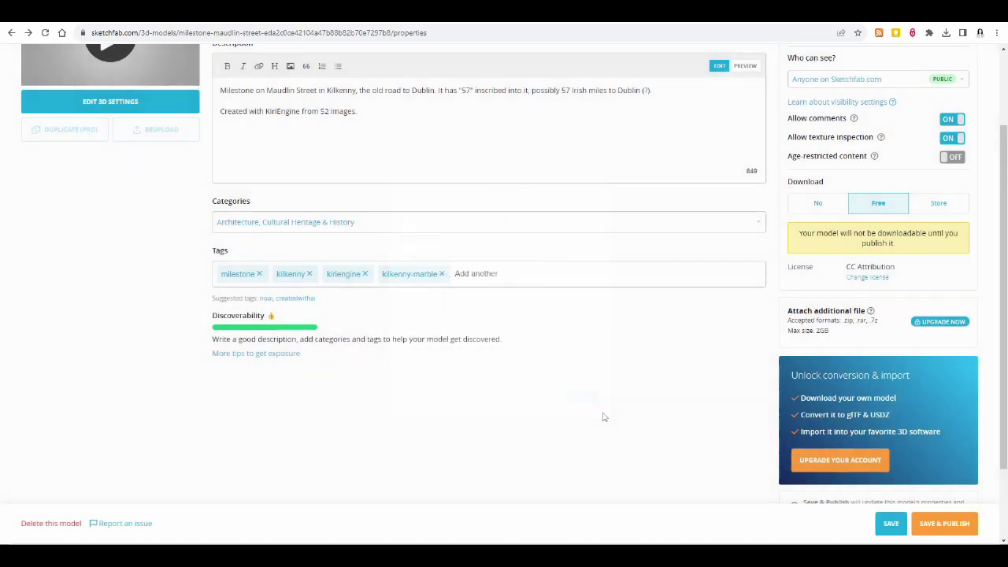
# Check the model's properties, save and publish the model, and open its public page
pyautogui.scroll(2, 1005, 340)
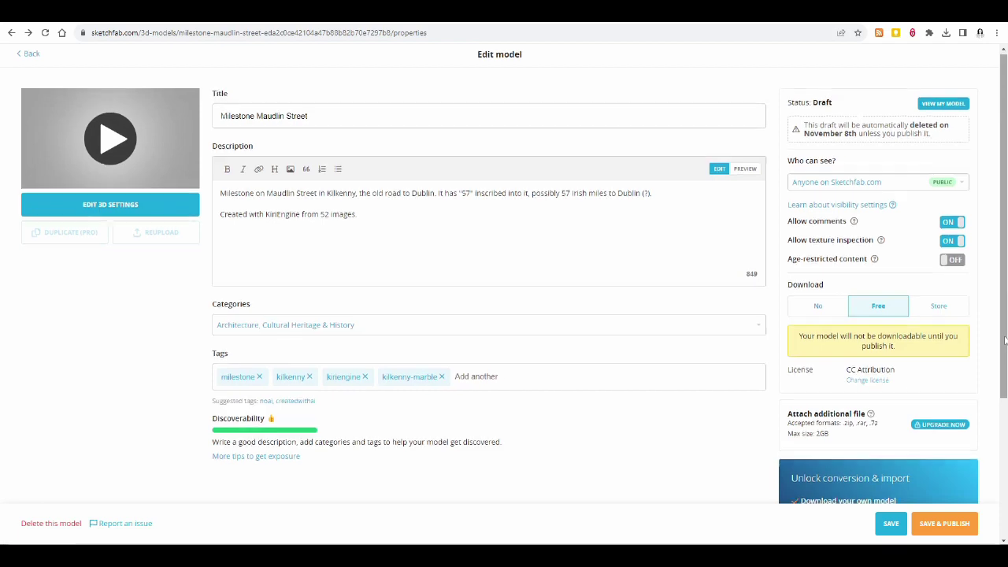
pyautogui.scroll(-2, 1004, 340)
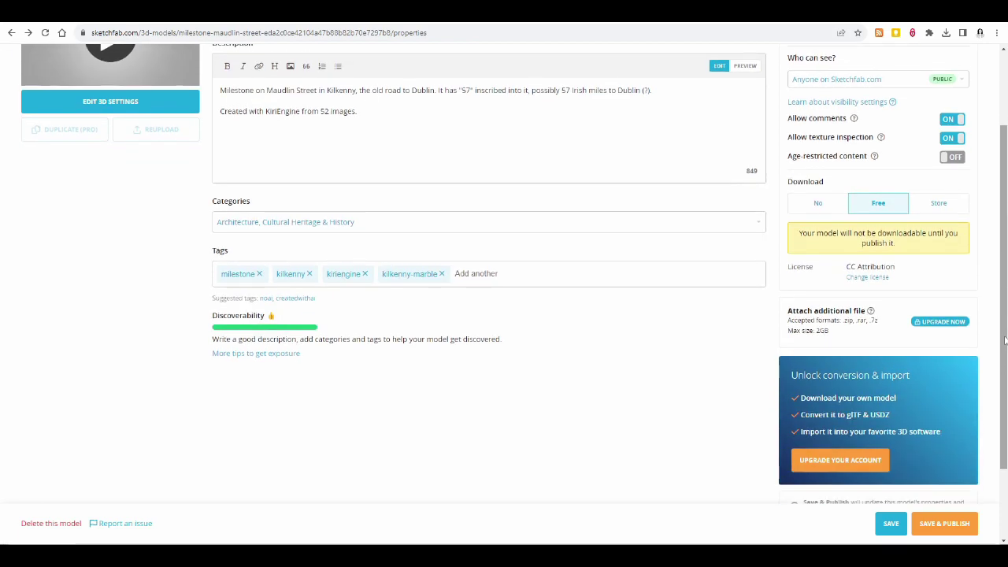
pyautogui.click(949, 527)
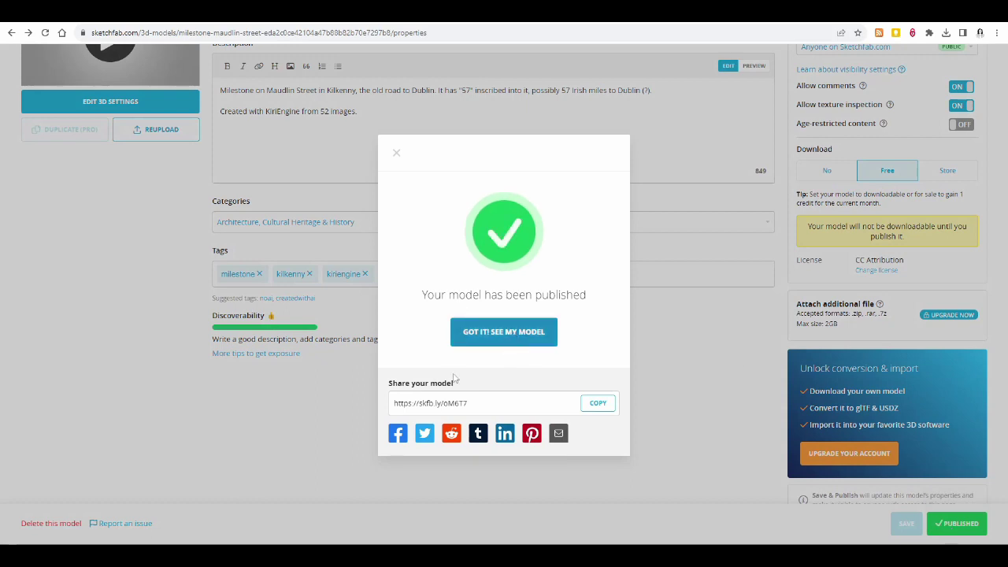
pyautogui.click(504, 332)
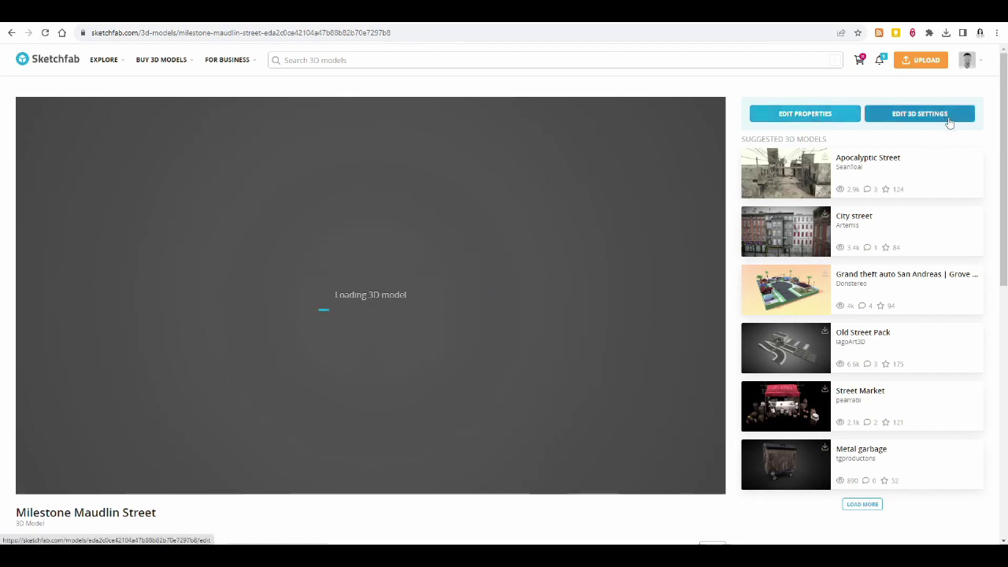
# Examine the published milestone from several angles and review the page's address, description, categories and tags
pyautogui.moveTo(288, 32); pyautogui.dragTo(478, 34)
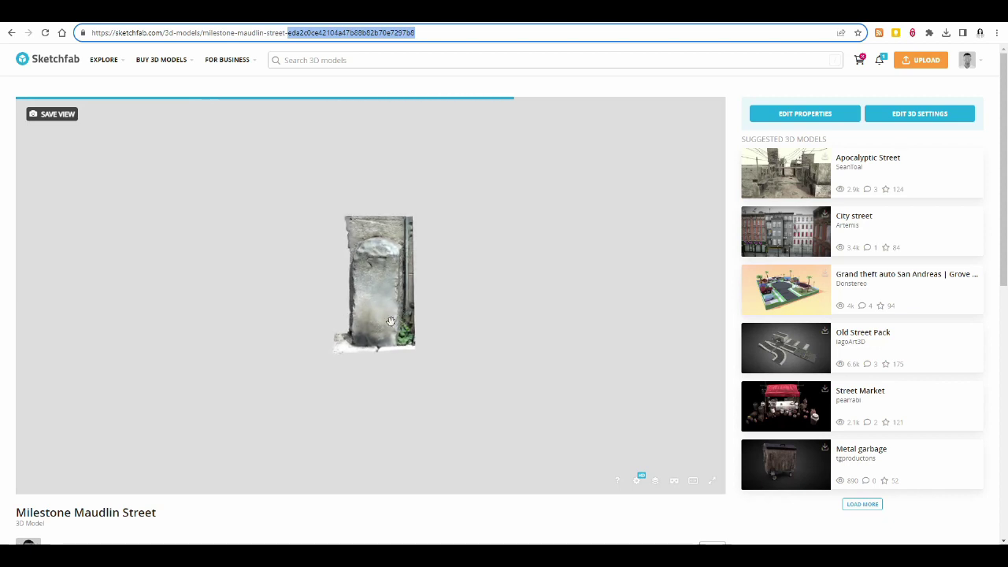
pyautogui.click(348, 363)
pyautogui.moveTo(348, 363); pyautogui.dragTo(380, 336)
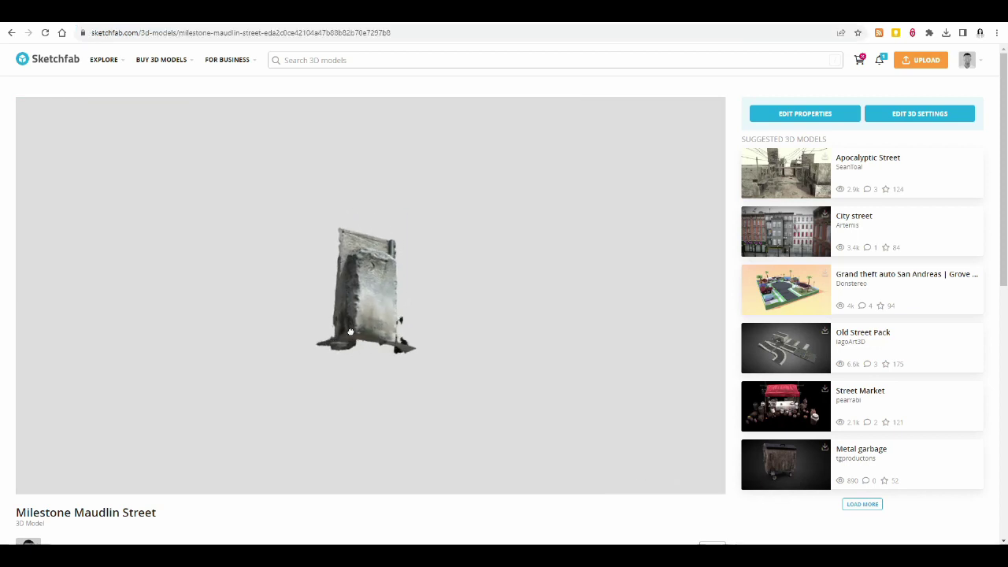
pyautogui.moveTo(318, 363); pyautogui.dragTo(384, 374)
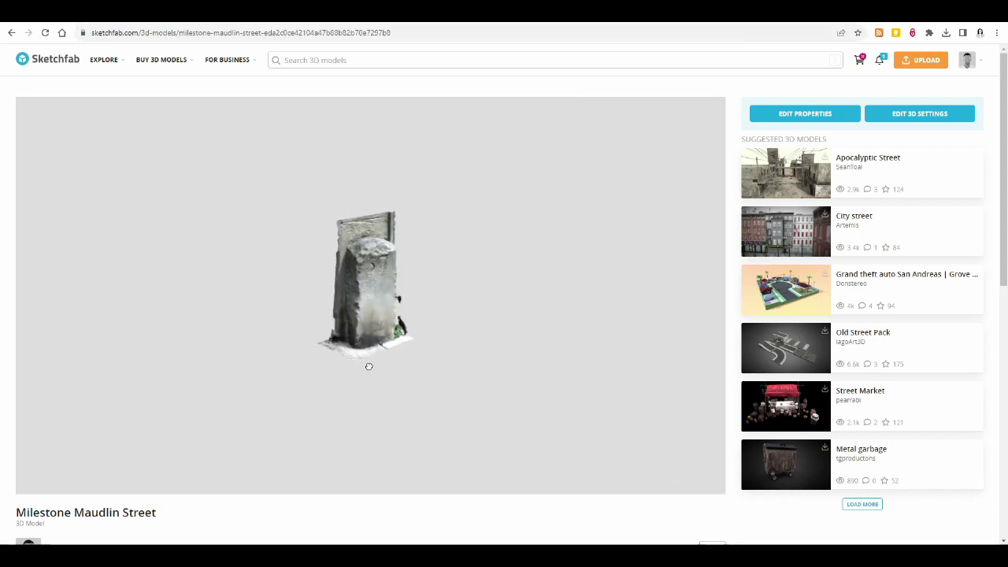
pyautogui.moveTo(322, 366); pyautogui.dragTo(371, 337)
pyautogui.scroll(-3, 329, 336)
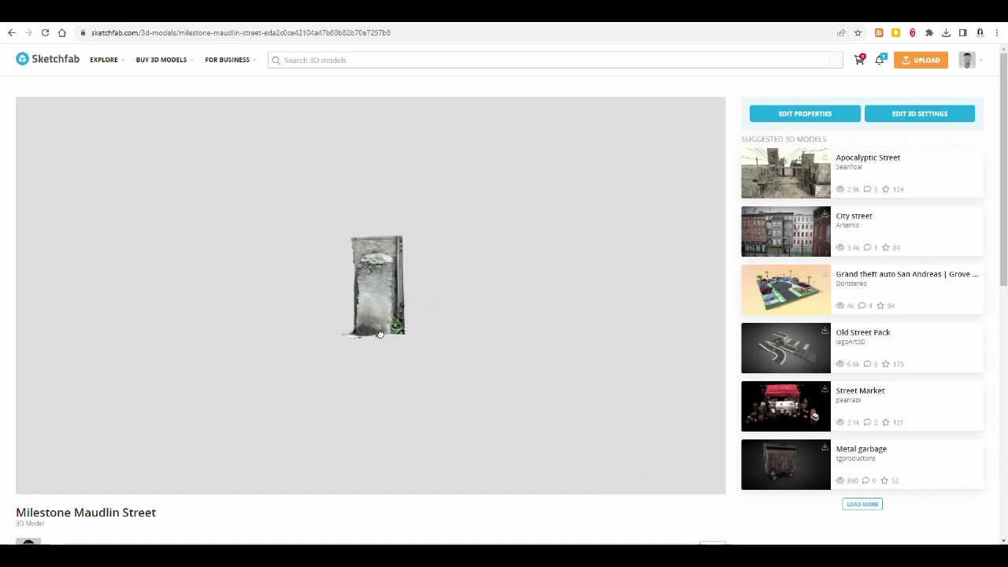
pyautogui.moveTo(366, 280); pyautogui.dragTo(385, 304)
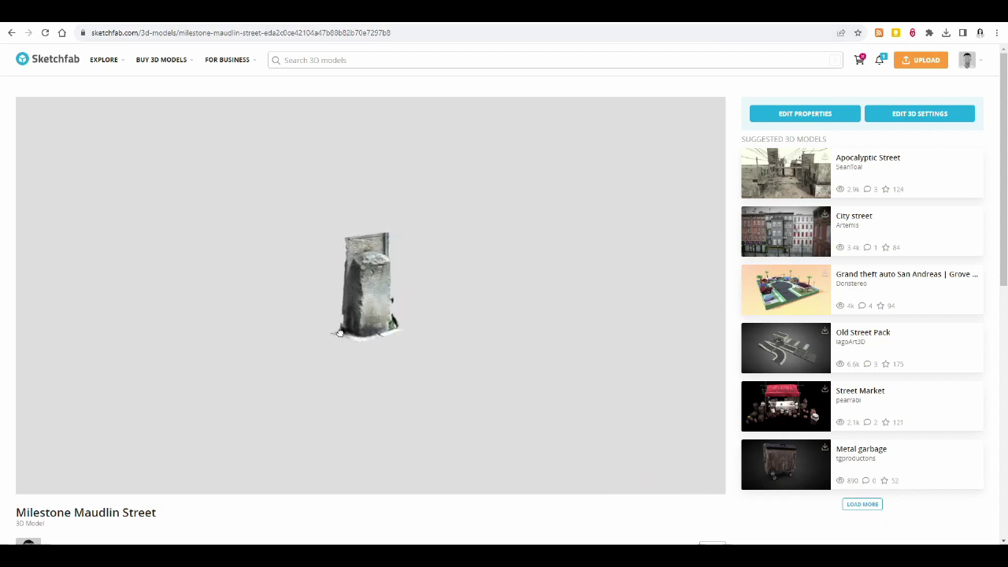
pyautogui.moveTo(317, 319); pyautogui.dragTo(291, 249)
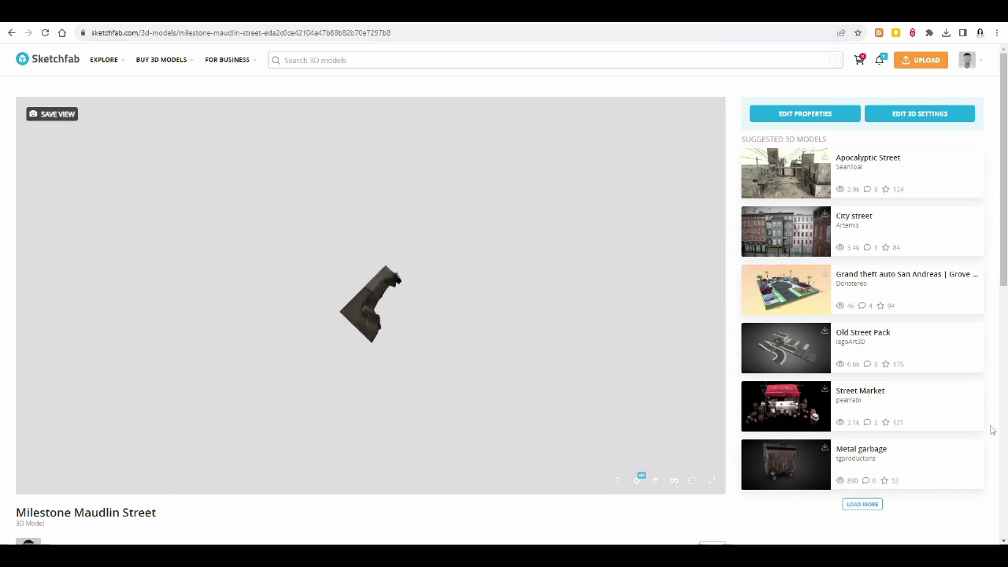
pyautogui.scroll(-4, 991, 425)
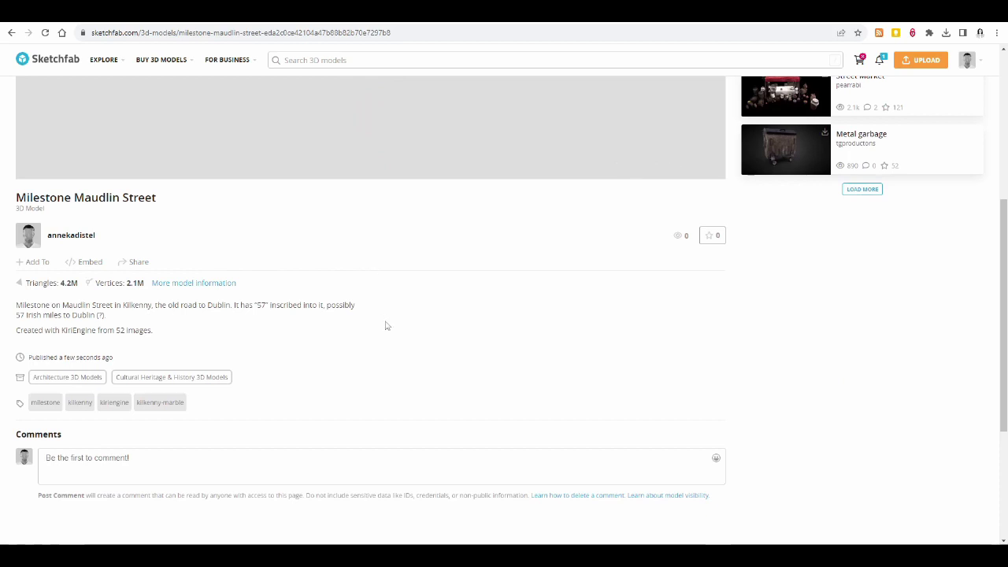
pyautogui.scroll(4, 556, 396)
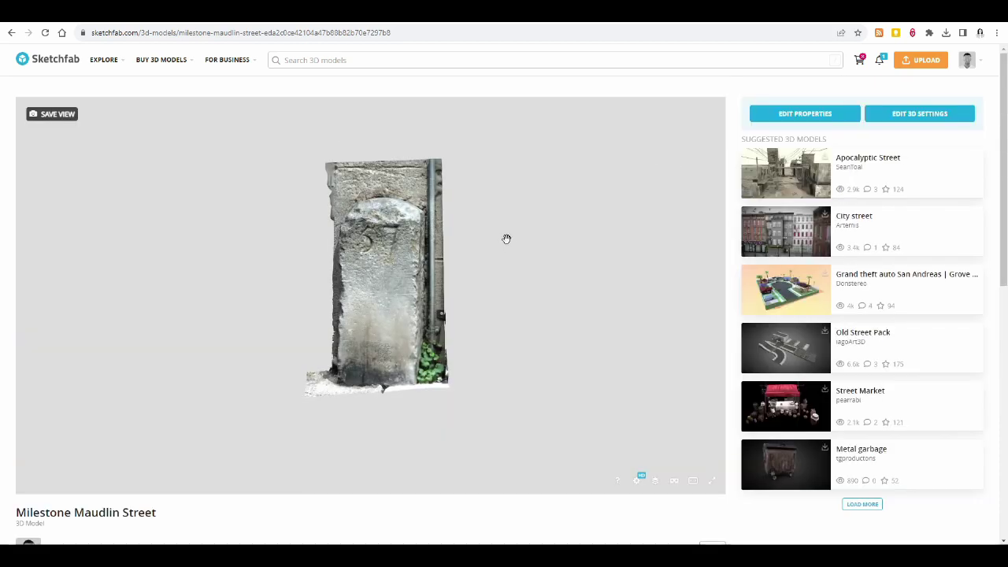